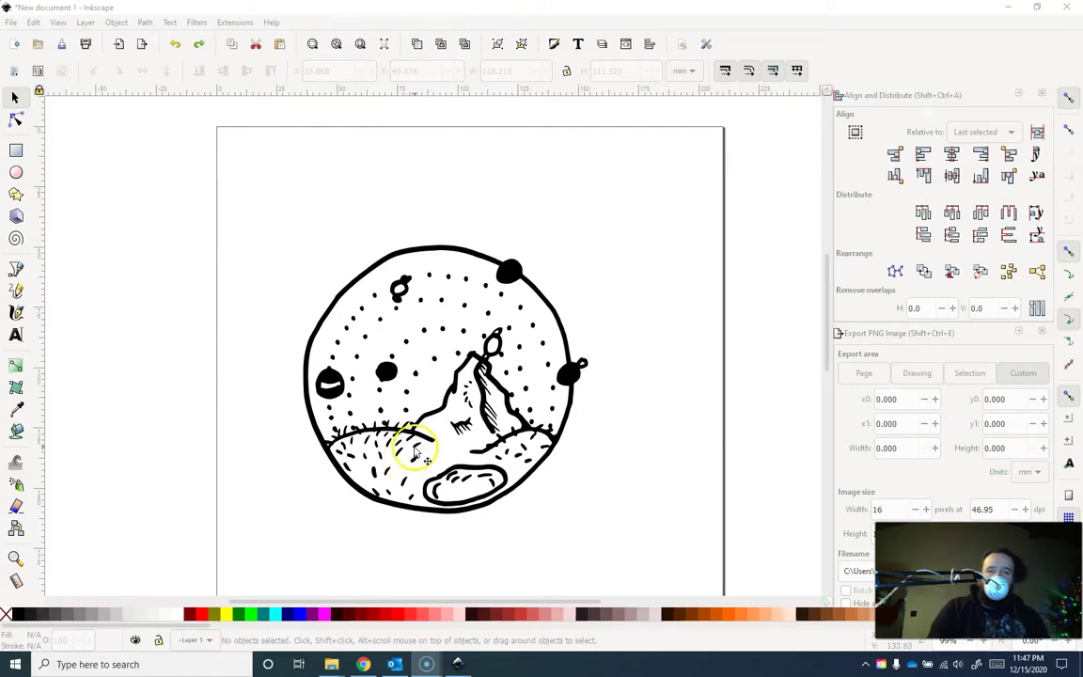
Step: Delete the stray top-strip nodes from the traced path, leaving a cleaner 1485-node mountain scene
{"action": "left_click", "coordinate": [515, 271]}
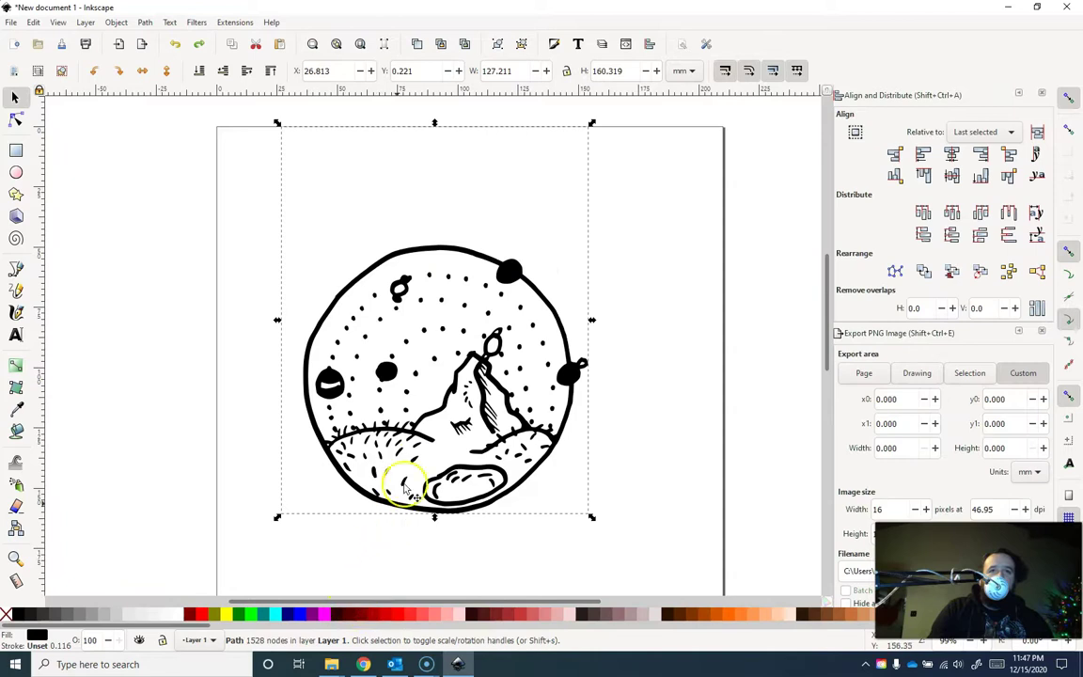
{"action": "double_click", "coordinate": [507, 272]}
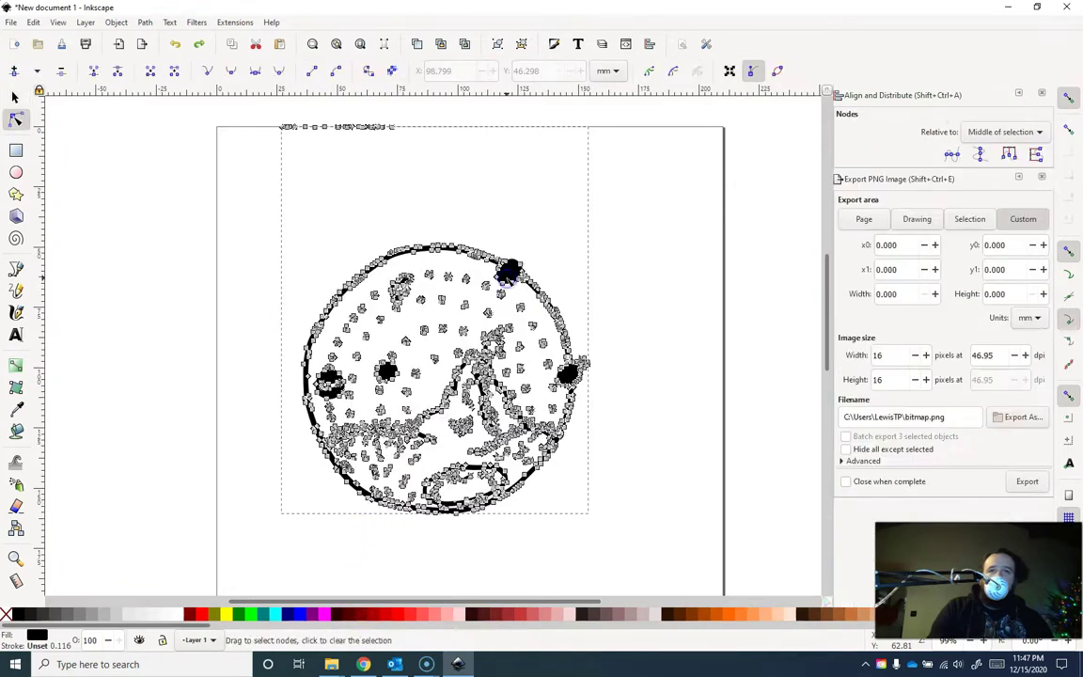
{"action": "left_click_drag", "start_coordinate": [258, 111], "coordinate": [418, 139]}
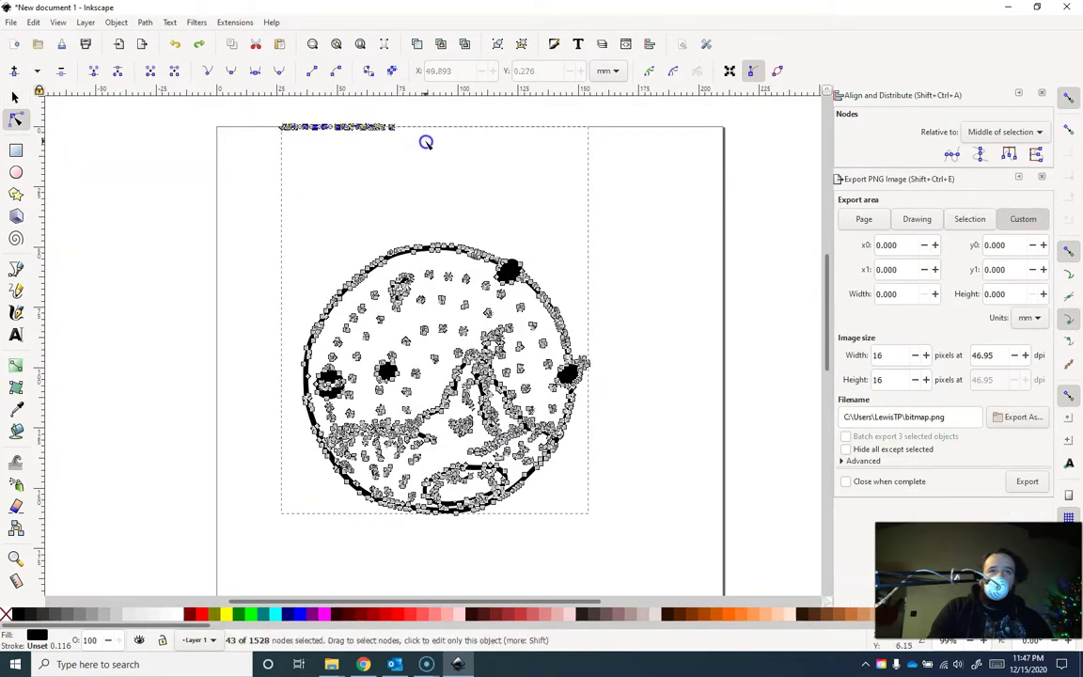
{"action": "key", "text": "Delete"}
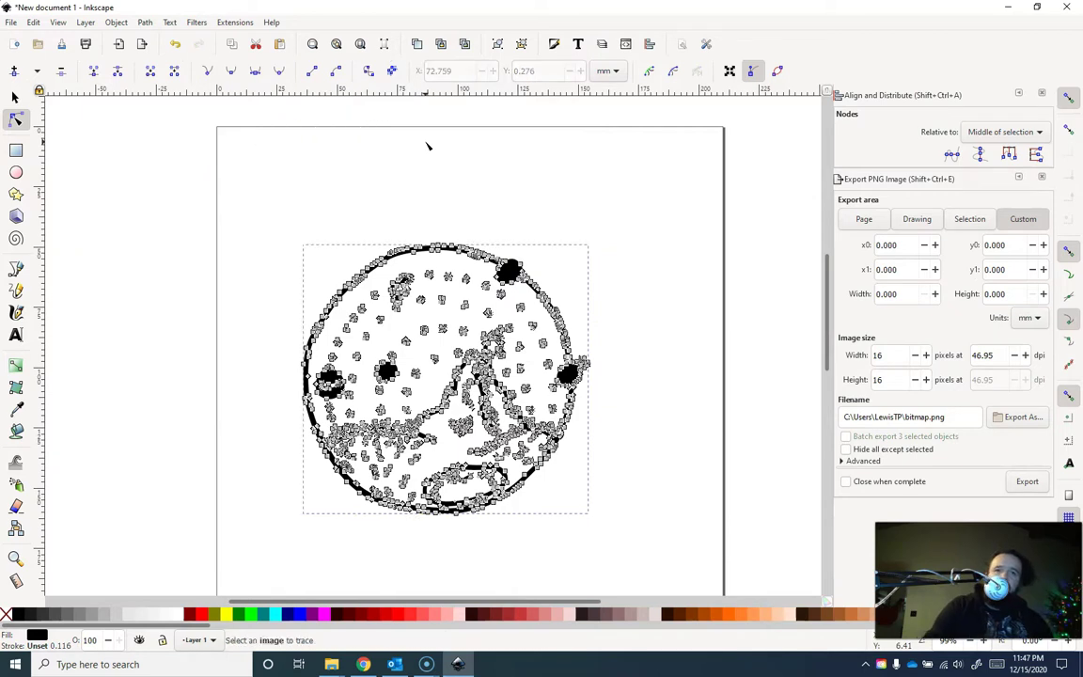
{"action": "left_click", "coordinate": [16, 95]}
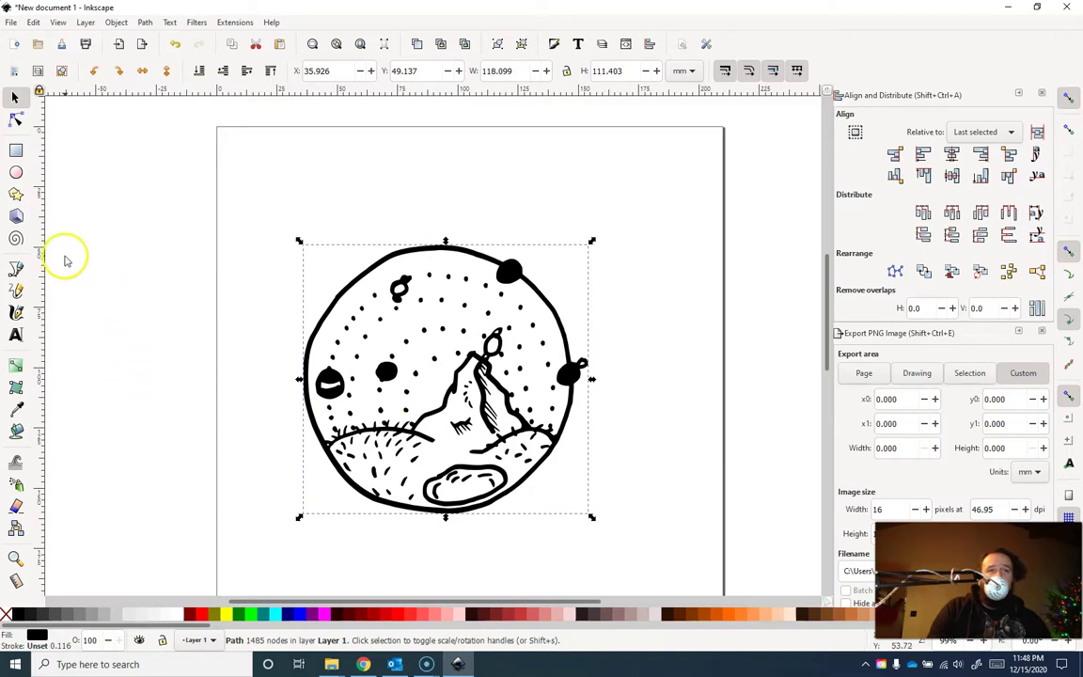
Step: Draw a large purple circle over the artwork, send it to the bottom and shrink it slightly
{"action": "left_click", "coordinate": [15, 173]}
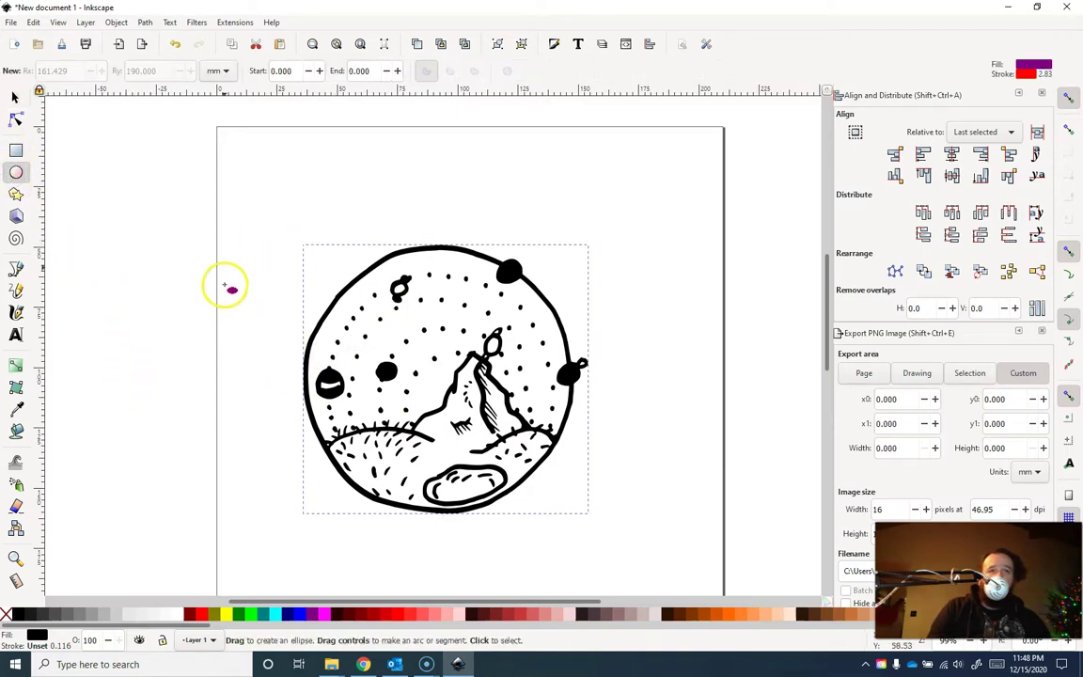
{"action": "left_click_drag", "start_coordinate": [255, 213], "coordinate": [617, 552]}
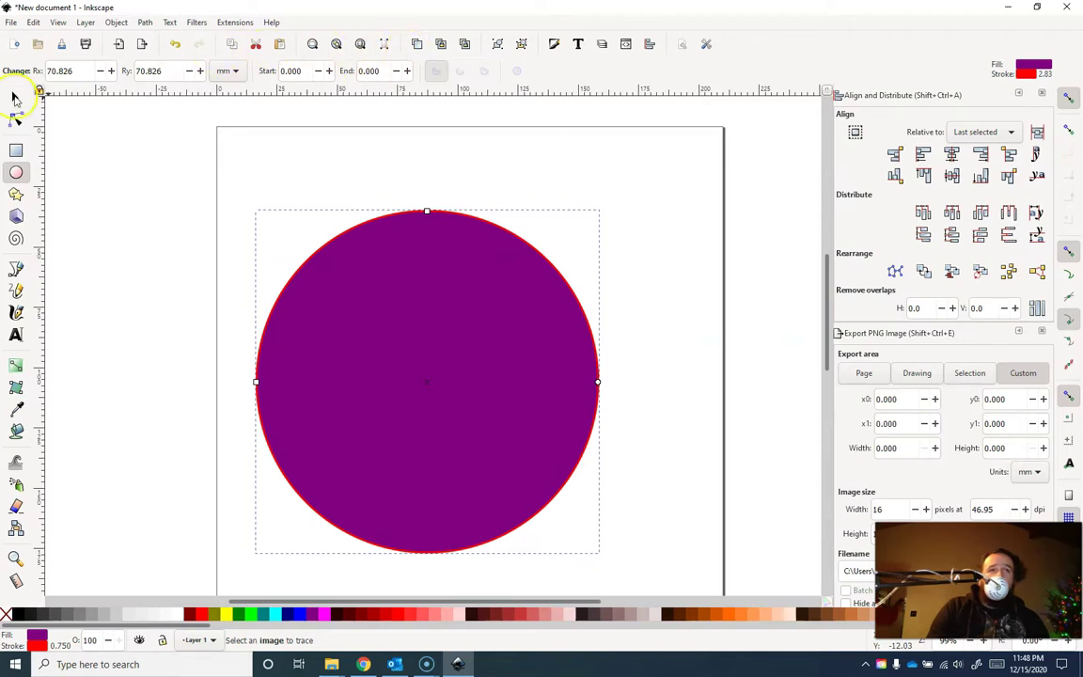
{"action": "left_click", "coordinate": [15, 97]}
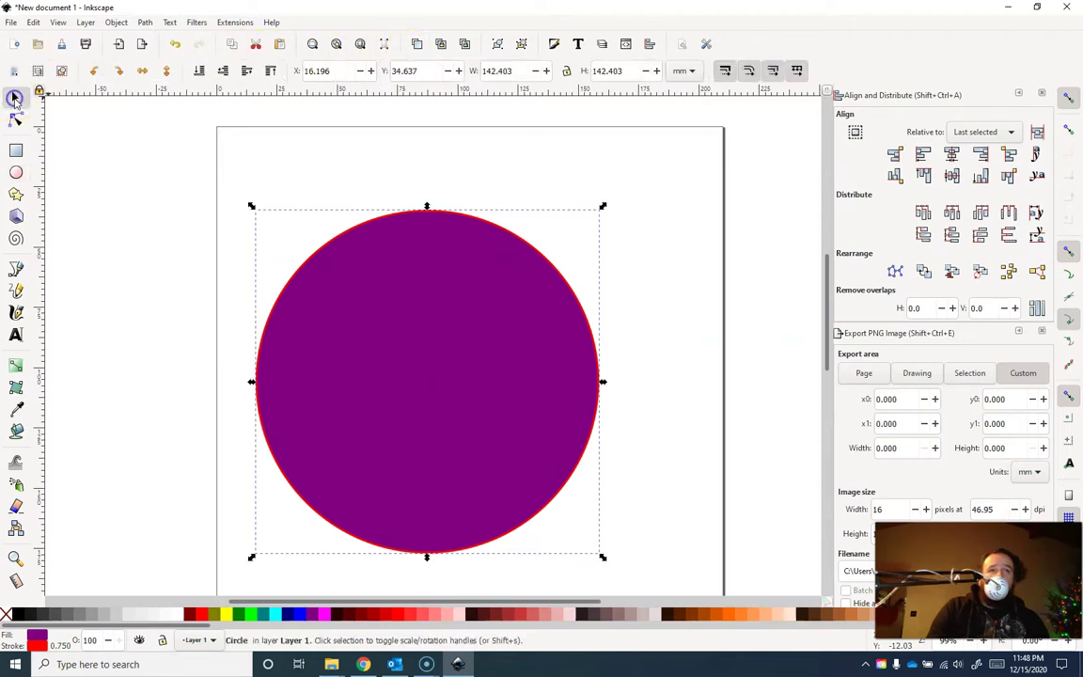
{"action": "left_click", "coordinate": [200, 73]}
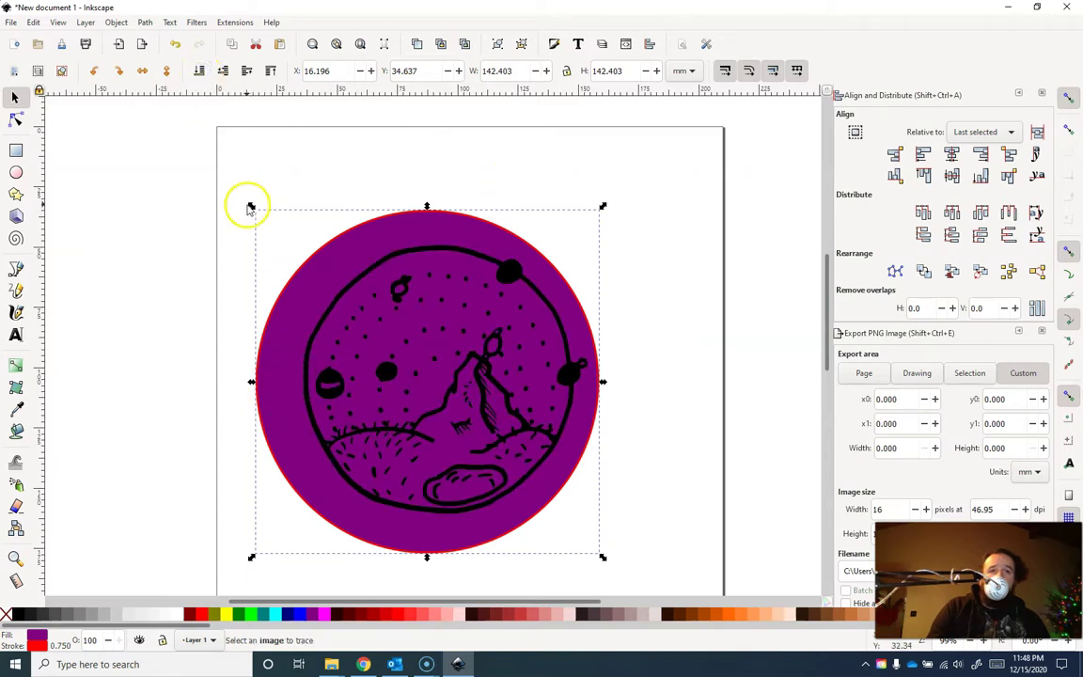
{"action": "left_click_drag", "start_coordinate": [252, 206], "coordinate": [272, 222]}
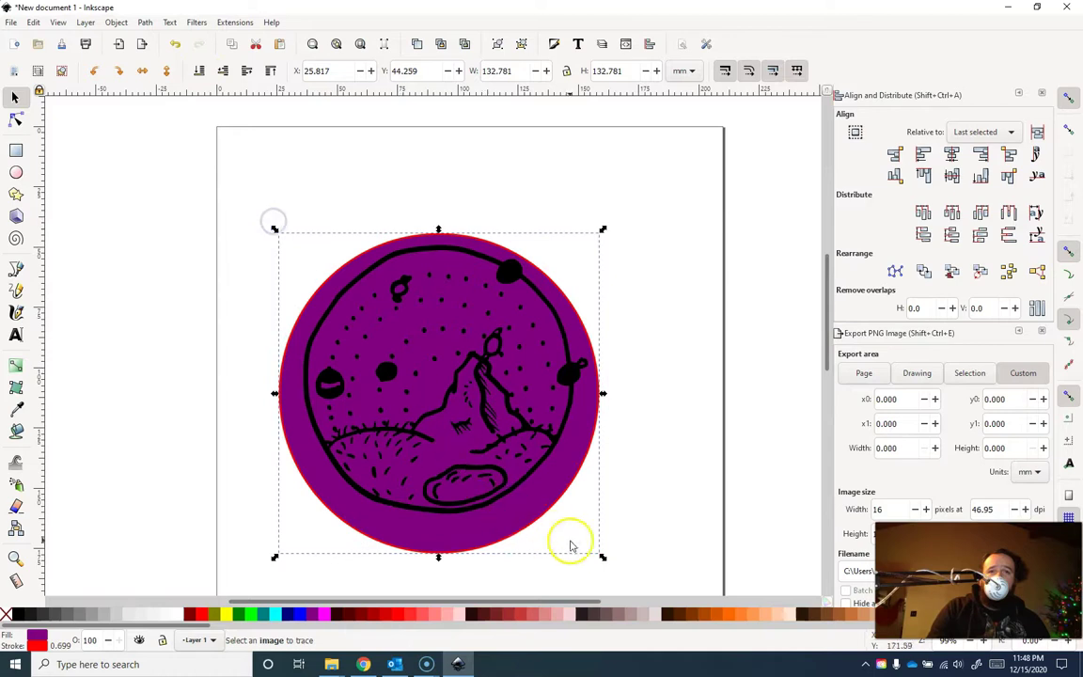
{"action": "mouse_move", "coordinate": [600, 559]}
{"action": "left_mouse_down"}
{"action": "mouse_move", "coordinate": [588, 534]}
{"action": "mouse_move", "coordinate": [597, 541]}
{"action": "left_mouse_up"}
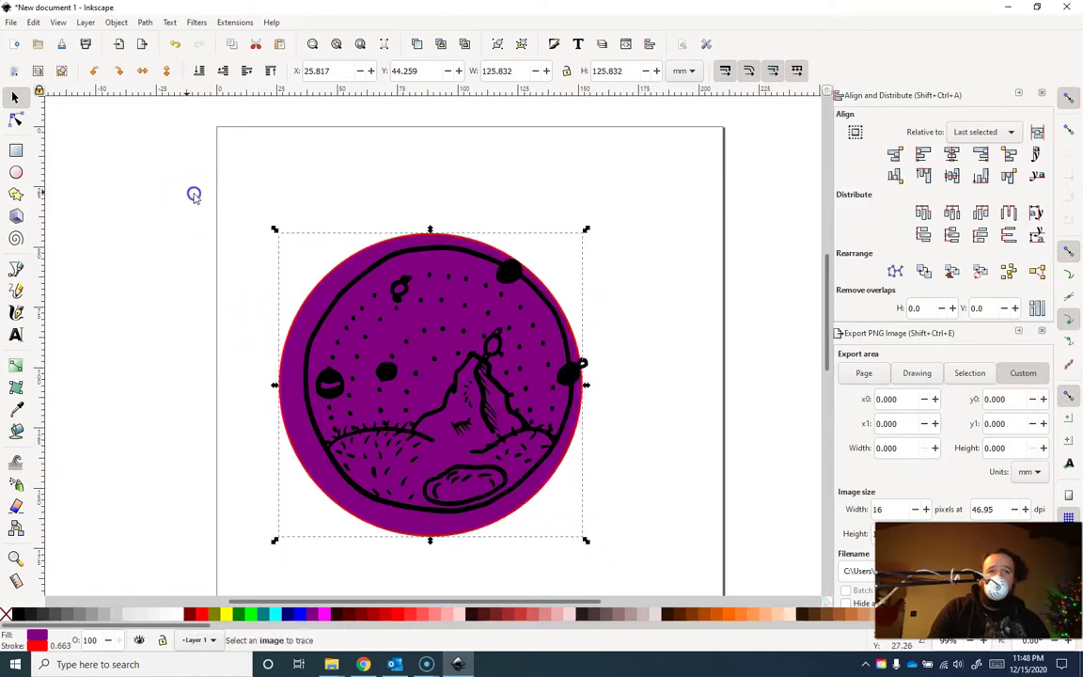
Step: Centre the circle on the drawing and enlarge it to about 131.445 mm to frame the artwork
{"action": "left_click_drag", "start_coordinate": [193, 193], "coordinate": [647, 575]}
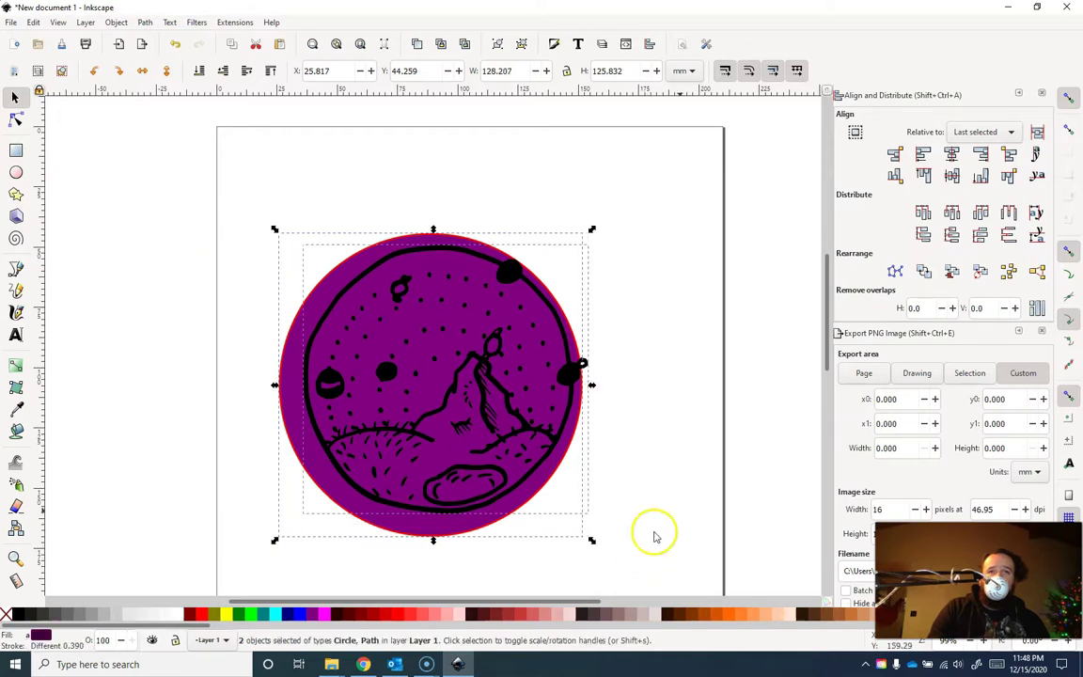
{"action": "left_click", "coordinate": [951, 175]}
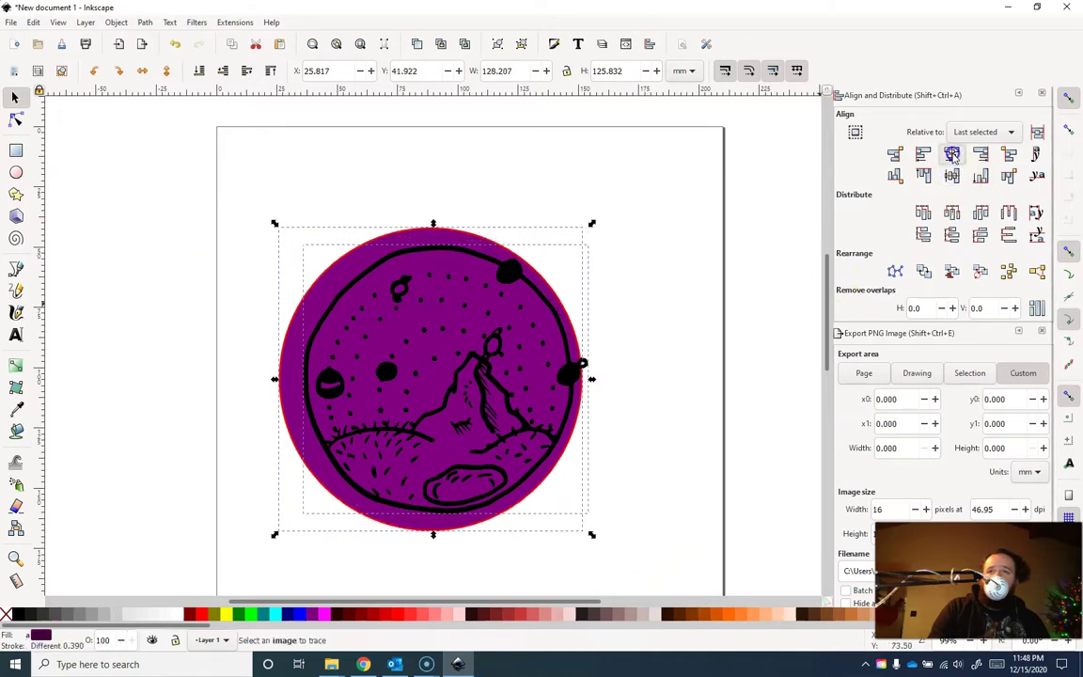
{"action": "left_click", "coordinate": [951, 152]}
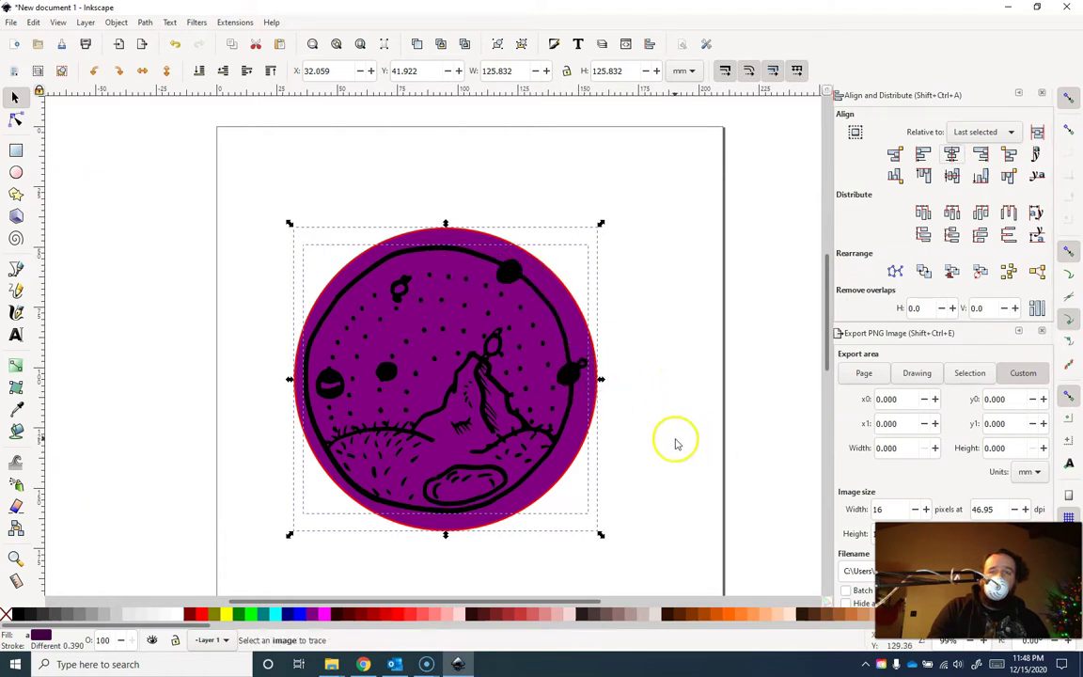
{"action": "left_click", "coordinate": [635, 437]}
{"action": "left_click", "coordinate": [595, 433]}
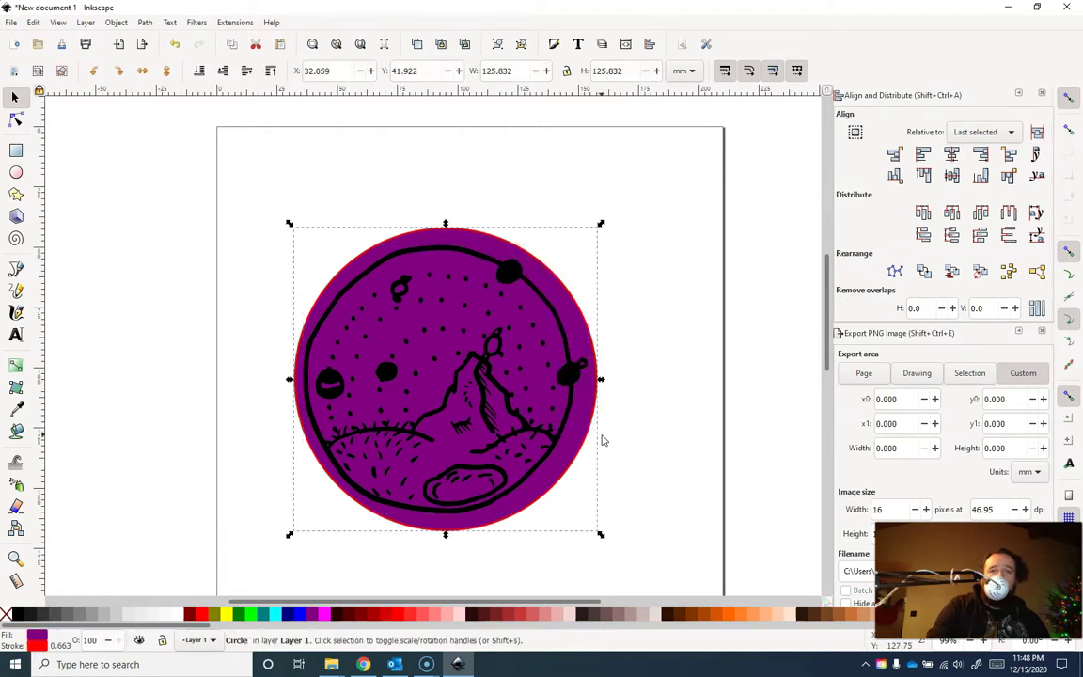
{"action": "key", "text": "Left"}
{"action": "key", "text": "Left"}
{"action": "key", "text": "Left"}
{"action": "key", "text": "Left"}
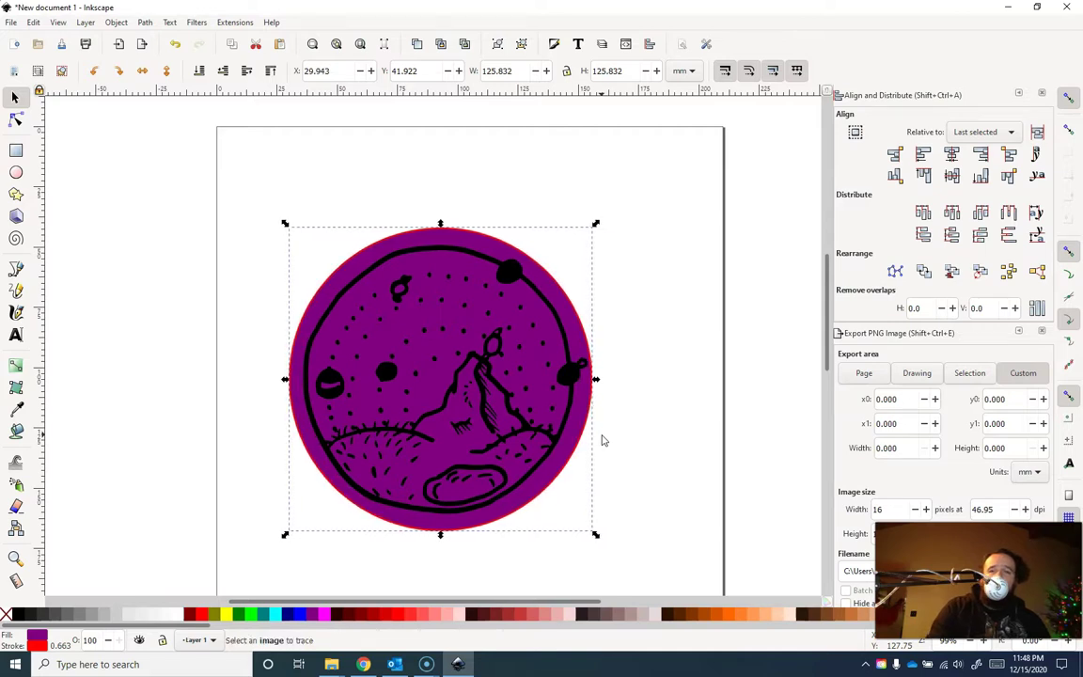
{"action": "left_click_drag", "start_coordinate": [595, 533], "coordinate": [612, 549]}
{"action": "left_click", "coordinate": [556, 495]}
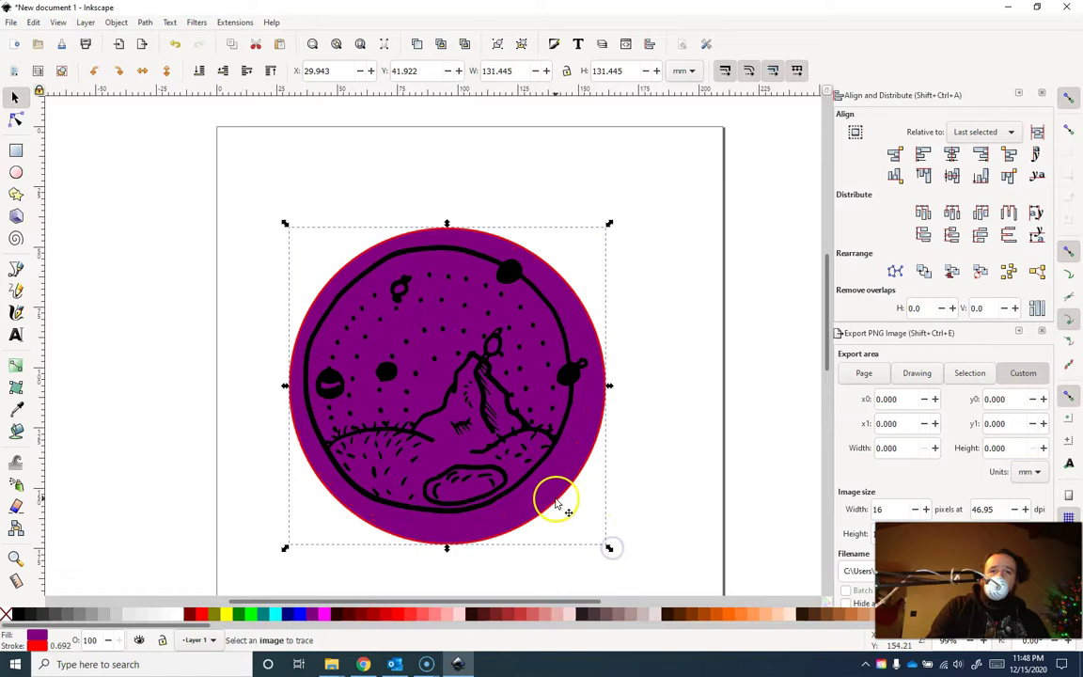
{"action": "left_click_drag", "start_coordinate": [558, 500], "coordinate": [545, 495]}
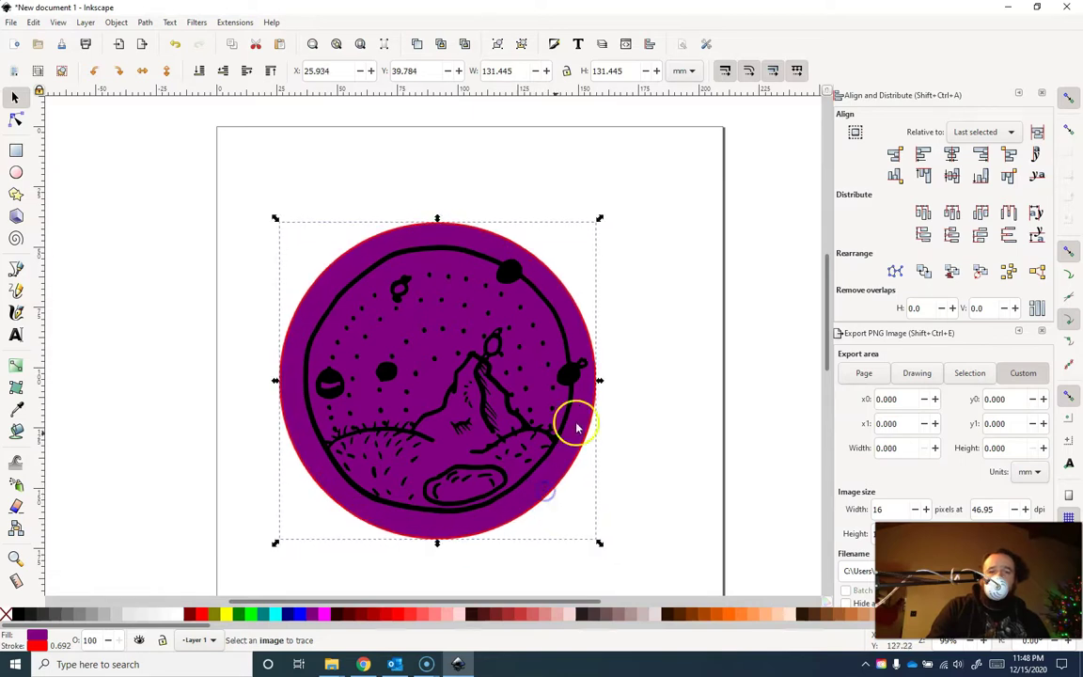
Step: Fill the background circle with 20% gray, remove its red outline, and deselect it
{"action": "left_click", "coordinate": [89, 615]}
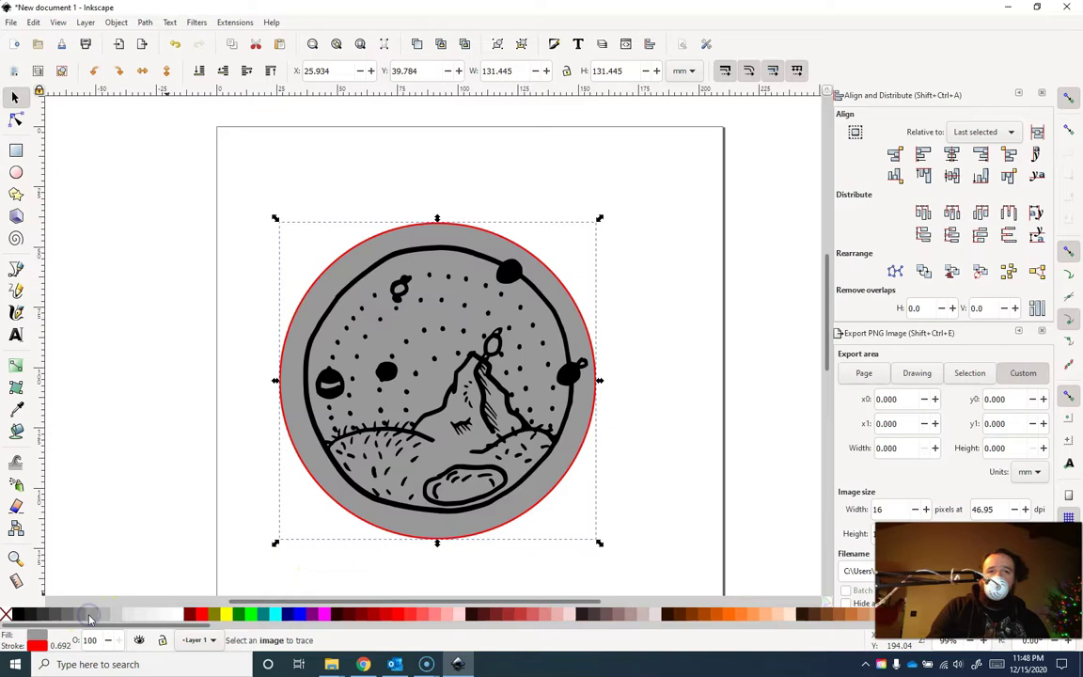
{"action": "left_click", "coordinate": [7, 615], "text": "shift"}
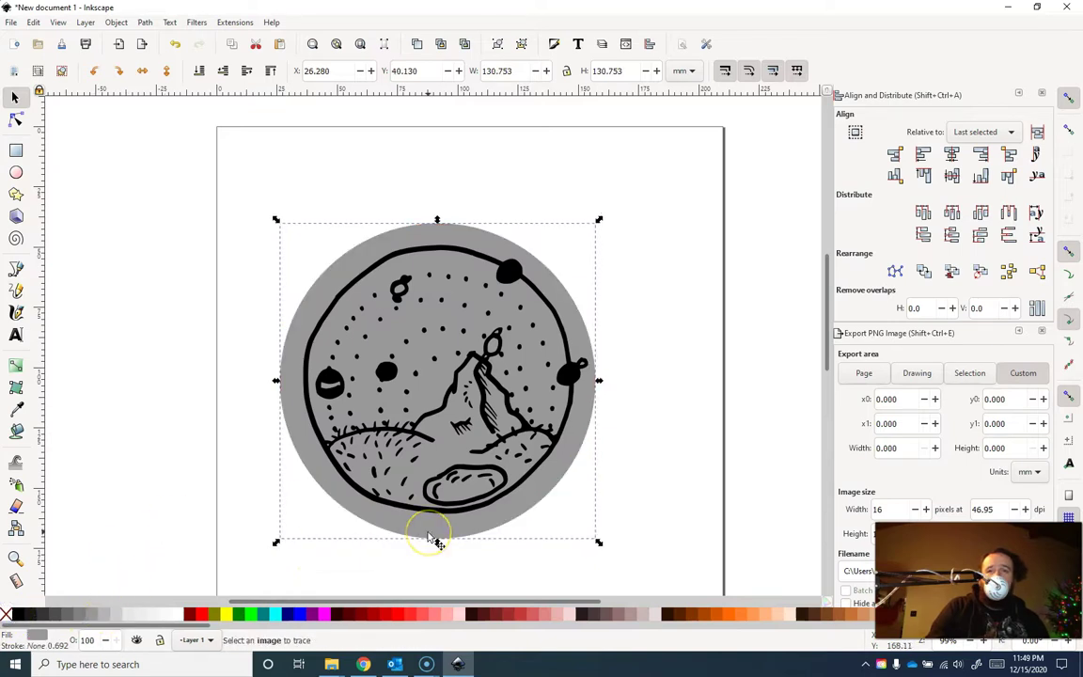
{"action": "left_click", "coordinate": [105, 614]}
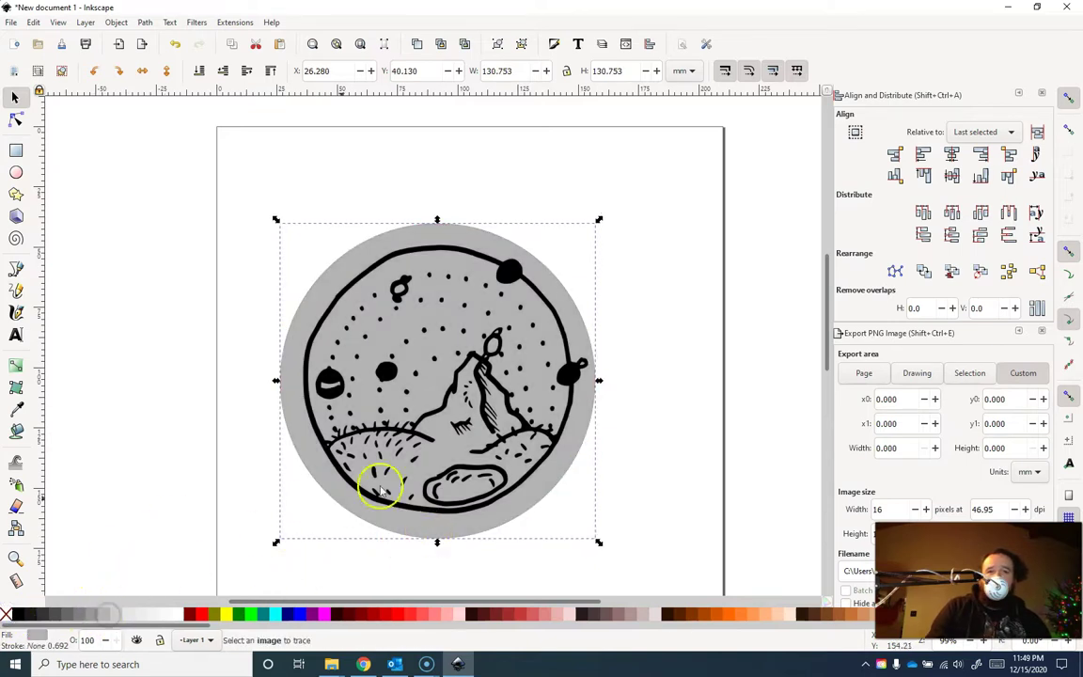
{"action": "left_click", "coordinate": [113, 617]}
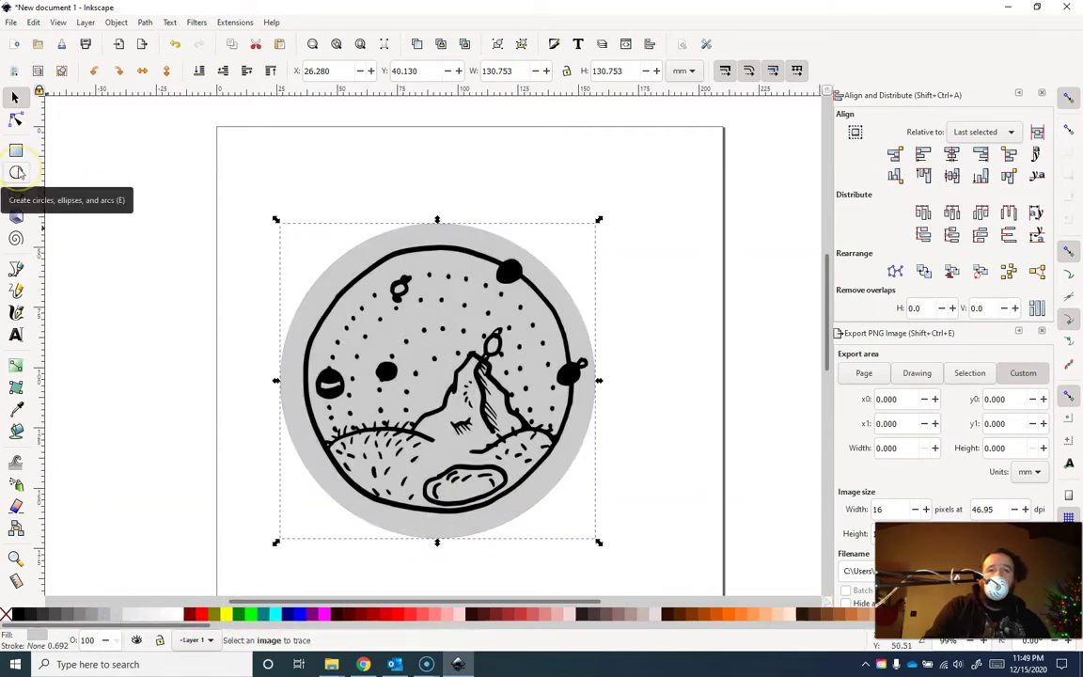
{"action": "key", "text": "Right"}
{"action": "left_click", "coordinate": [186, 287]}
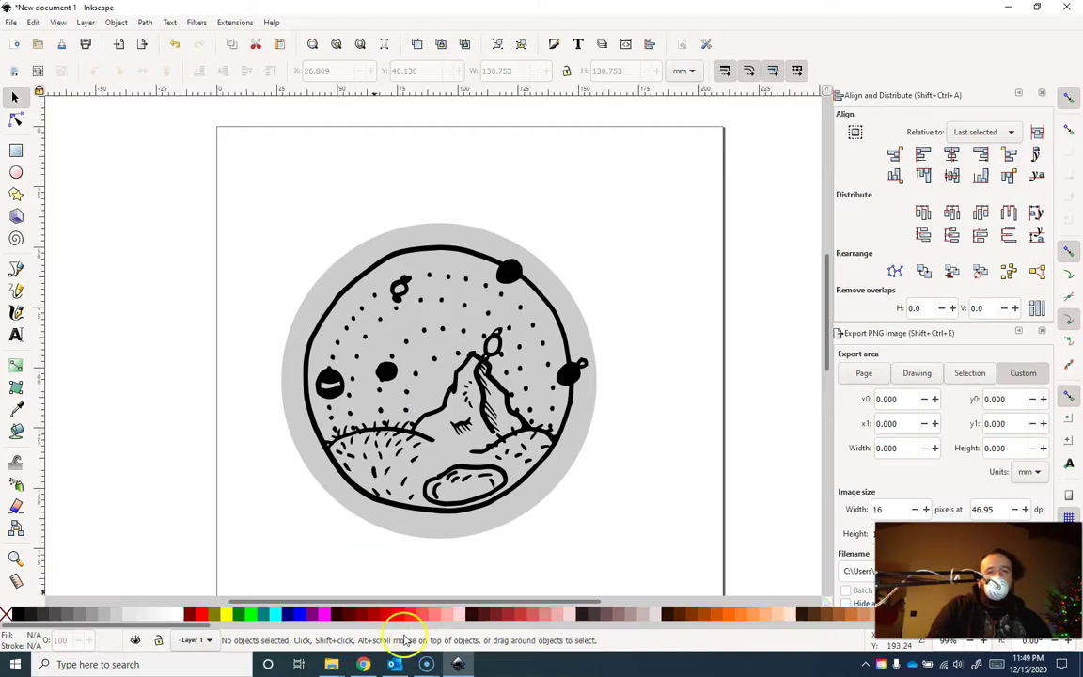
Step: Read Color Hunt palette 361's hex codes: yellow #F9ED69, red #B83B5E, purple #6A2C70
{"action": "left_click", "coordinate": [364, 663]}
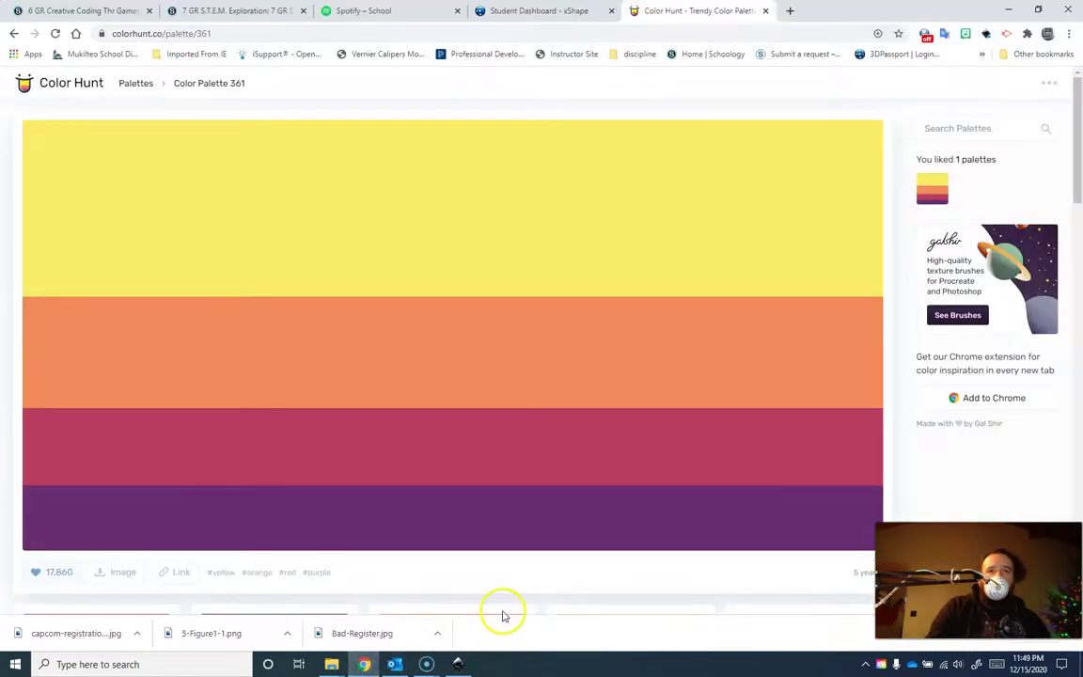
{"action": "mouse_move", "coordinate": [226, 271]}
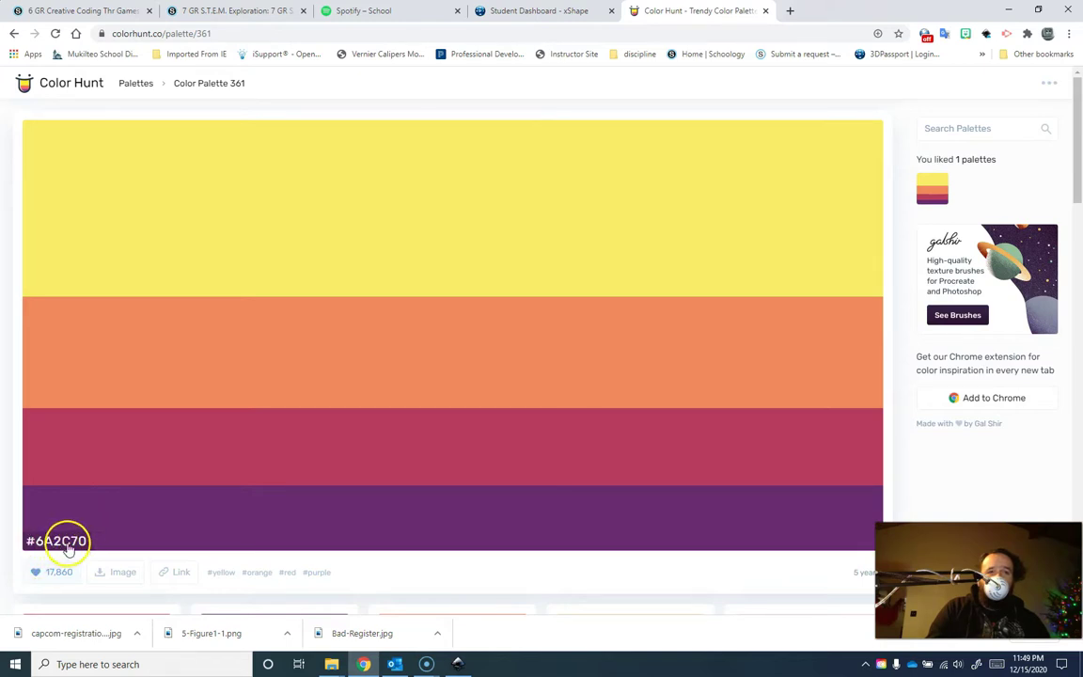
Step: Draw a small sample circle to the left of the page
{"action": "left_click", "coordinate": [470, 663]}
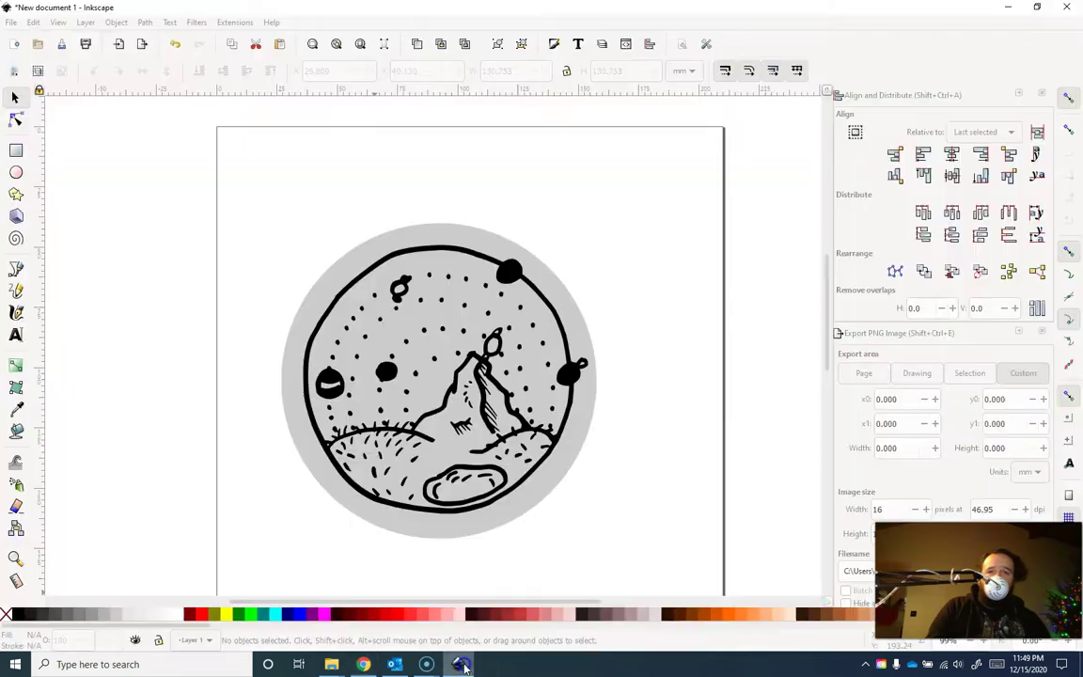
{"action": "left_click", "coordinate": [16, 173]}
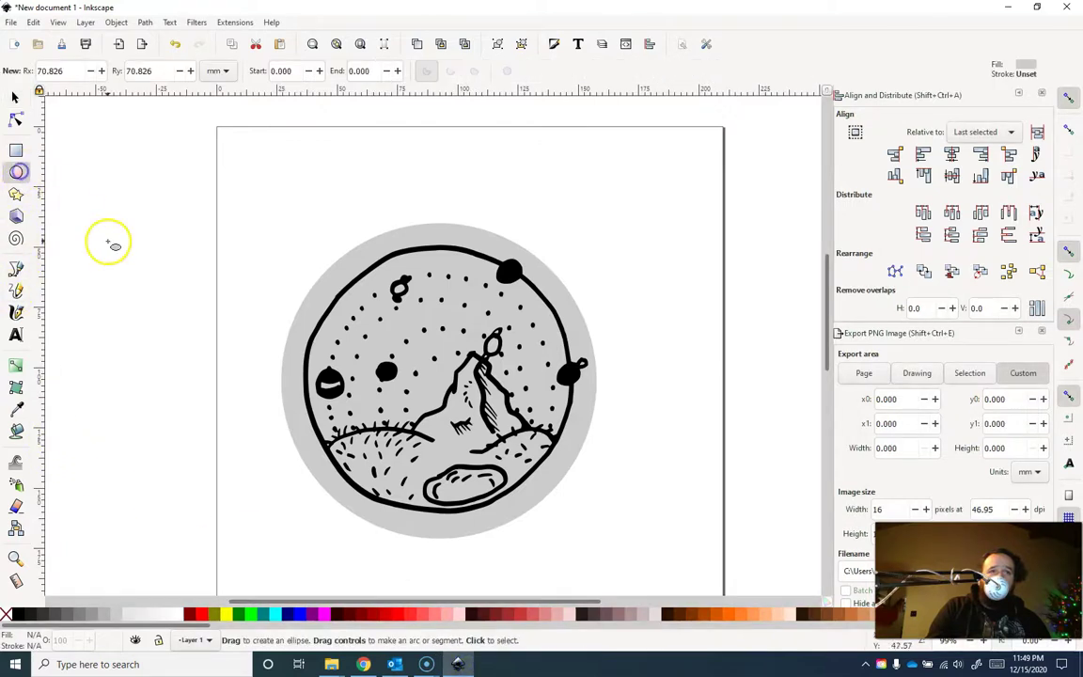
{"action": "left_click_drag", "start_coordinate": [130, 272], "coordinate": [195, 337]}
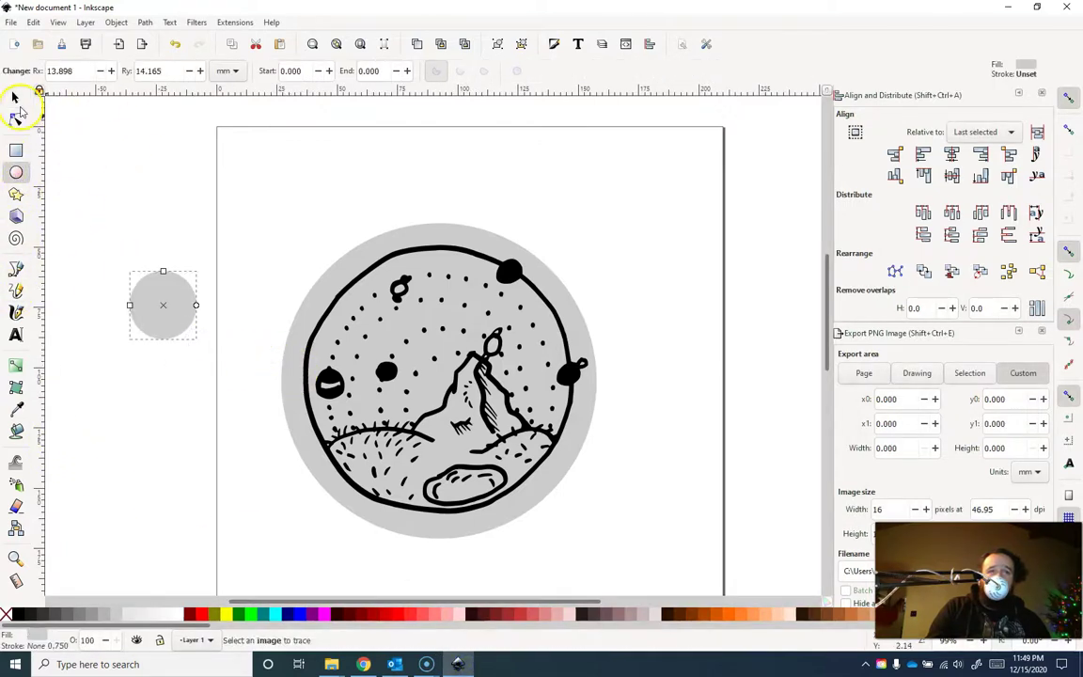
{"action": "left_click", "coordinate": [15, 97]}
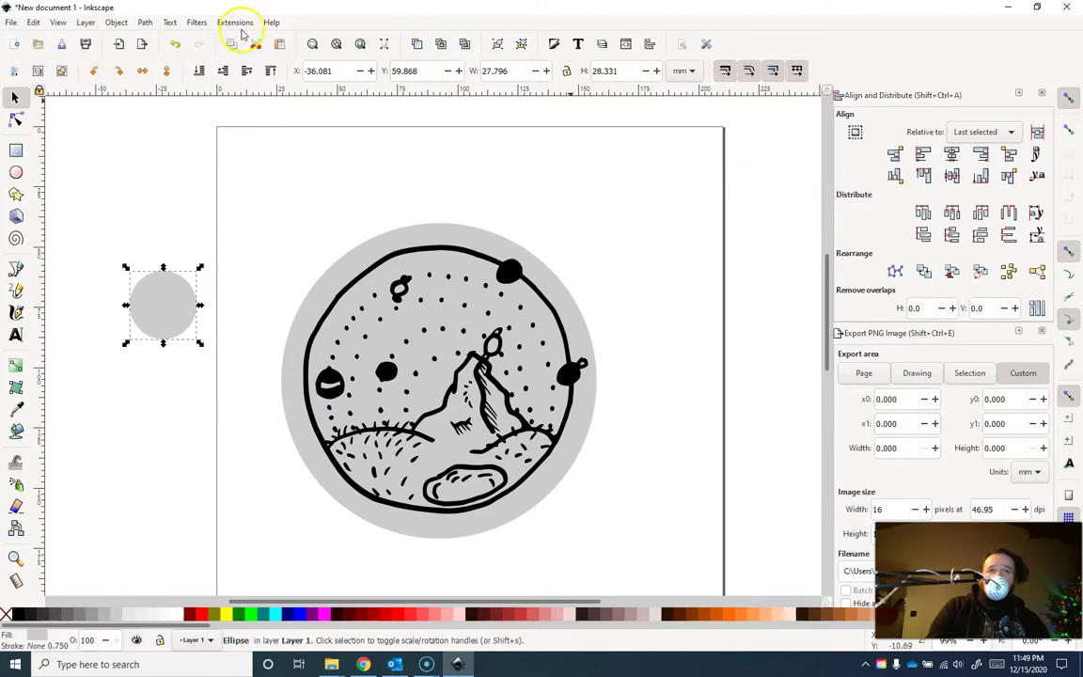
Step: Set the sample circle's fill RGBA to the palette purple 6a2c70ff, checked against Color Hunt
{"action": "left_click", "coordinate": [114, 23]}
{"action": "left_click", "coordinate": [141, 53]}
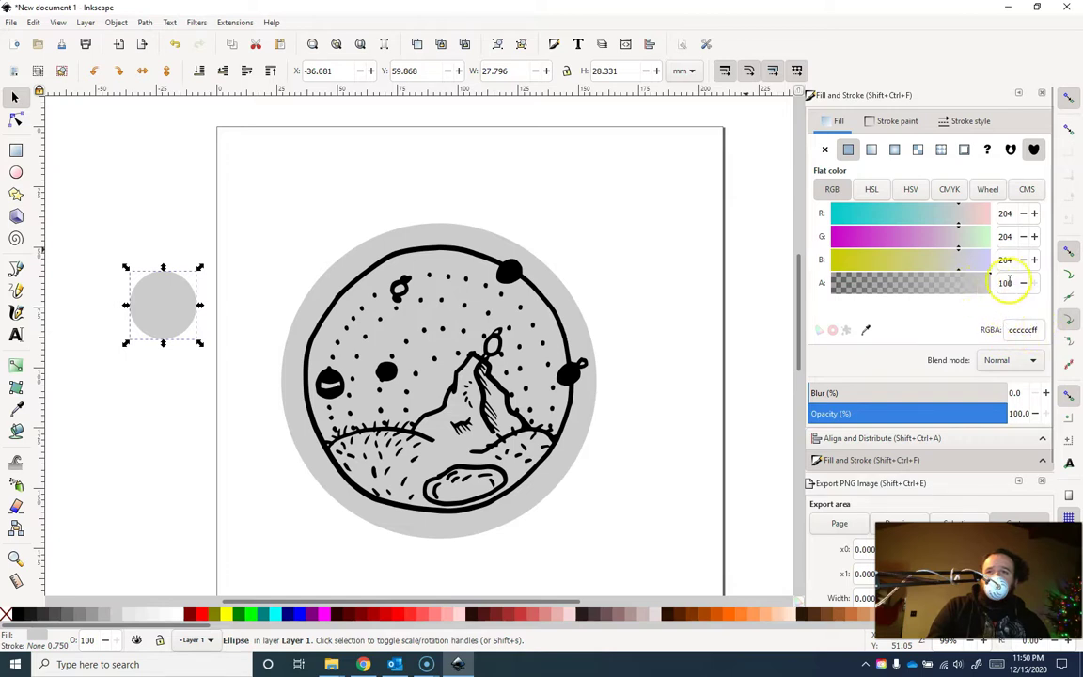
{"action": "left_click", "coordinate": [1032, 329]}
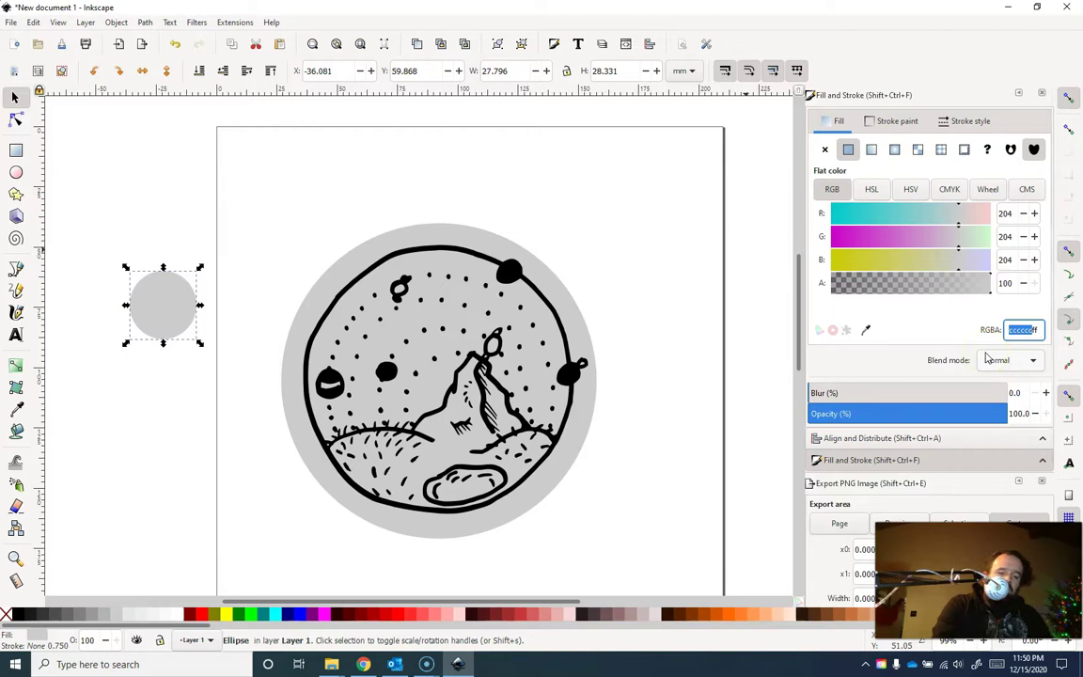
{"action": "type", "text": "66aaff"}
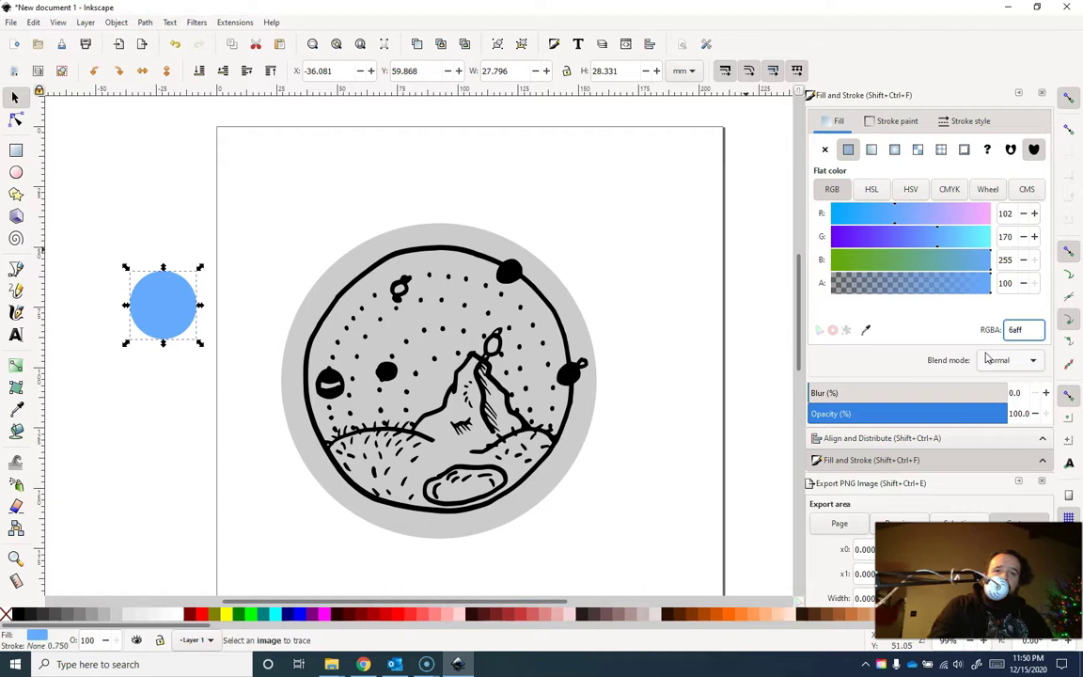
{"action": "left_click", "coordinate": [364, 663]}
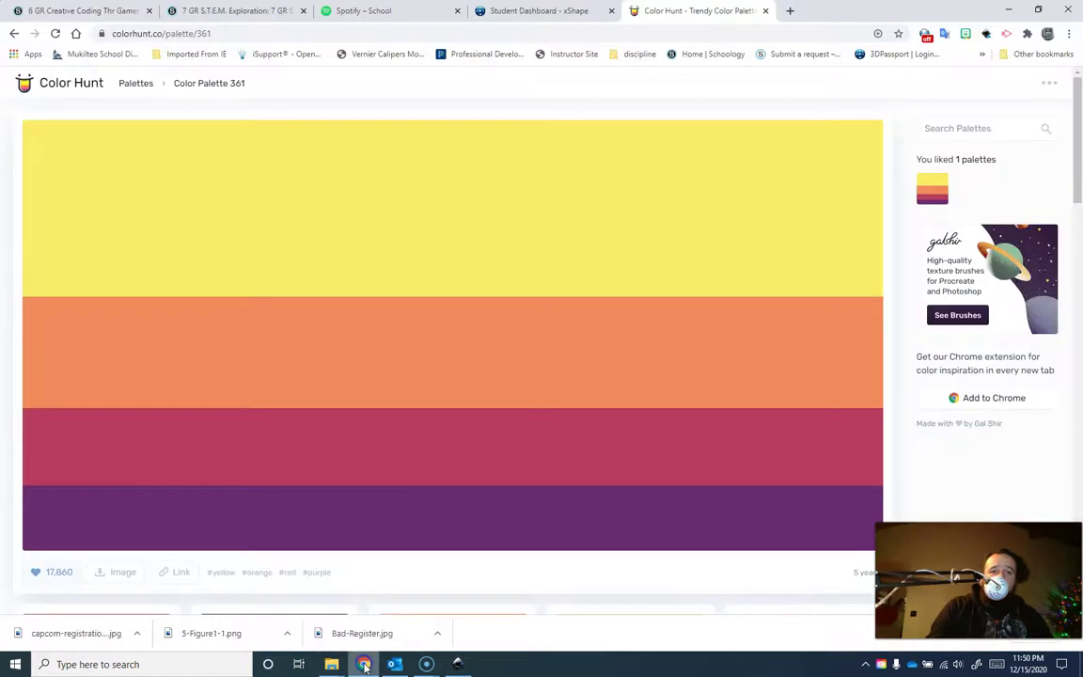
{"action": "left_click", "coordinate": [298, 507]}
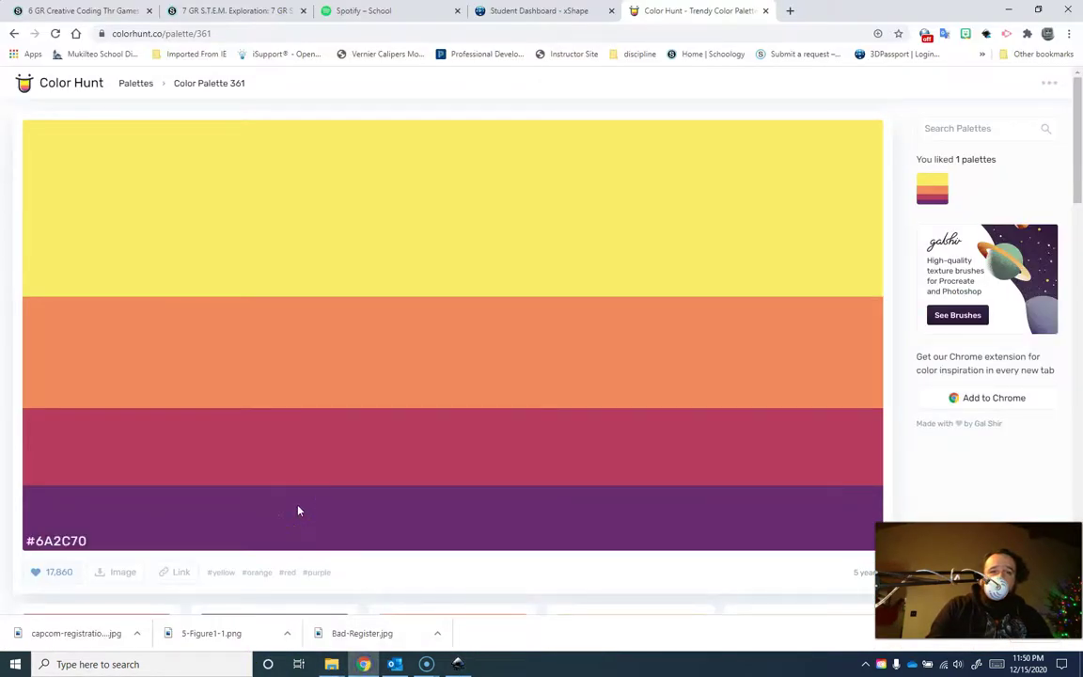
{"action": "left_click", "coordinate": [458, 663]}
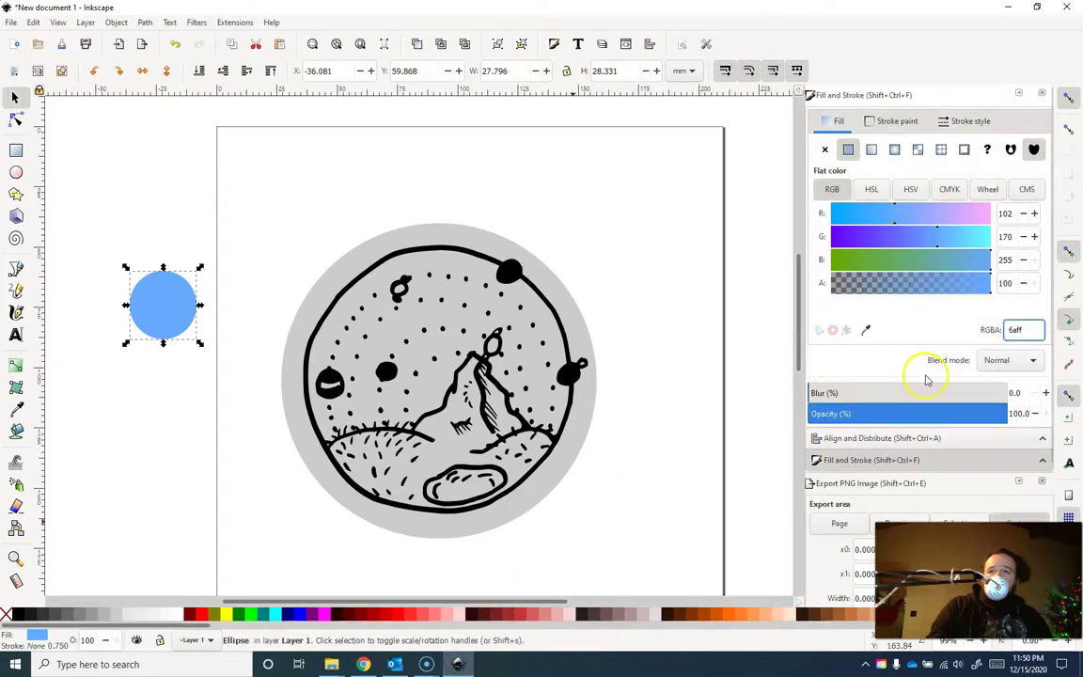
{"action": "key", "text": "Return"}
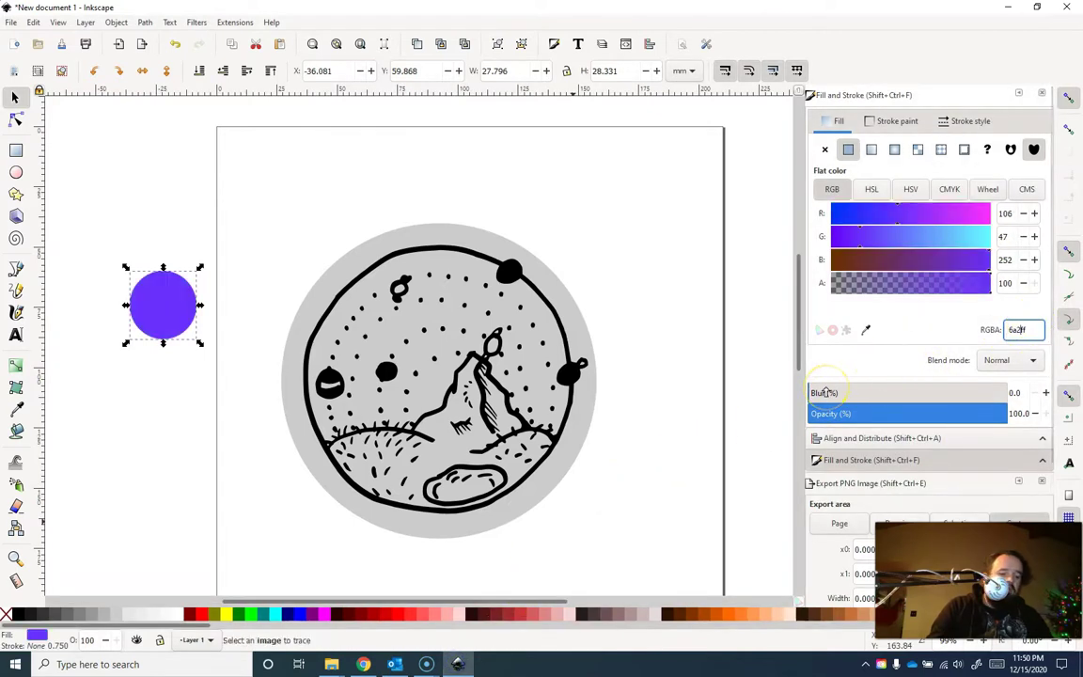
{"action": "type", "text": "7f"}
{"action": "key", "text": "Return"}
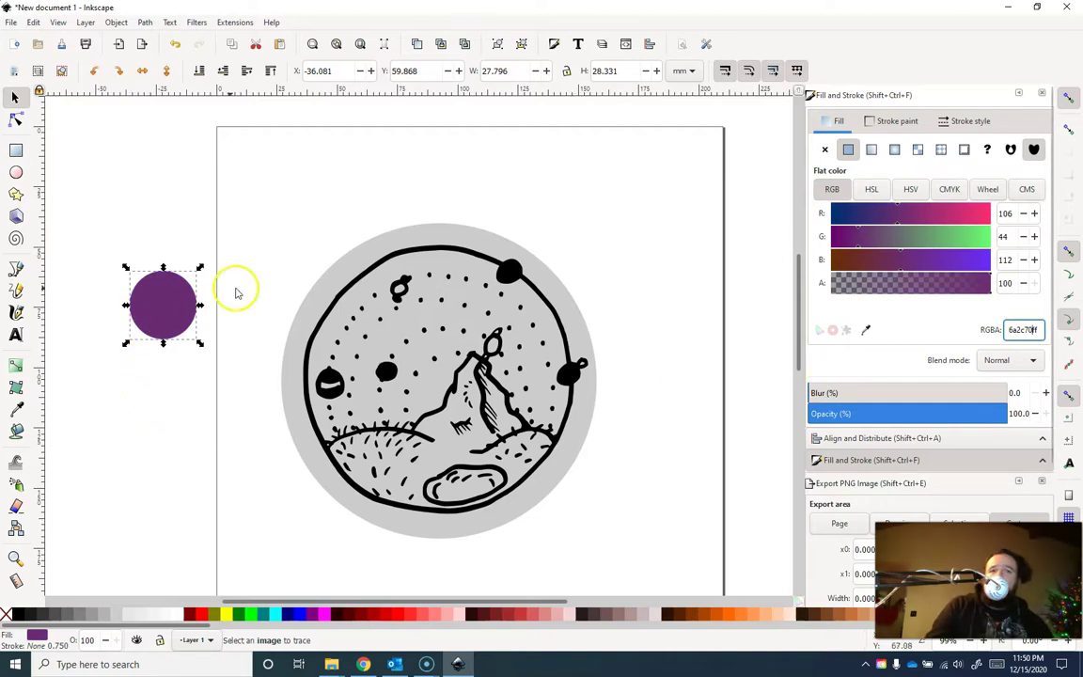
Step: Move the purple circle up-left and apply its purple to the traced drawing with the Dropper
{"action": "left_click", "coordinate": [167, 415]}
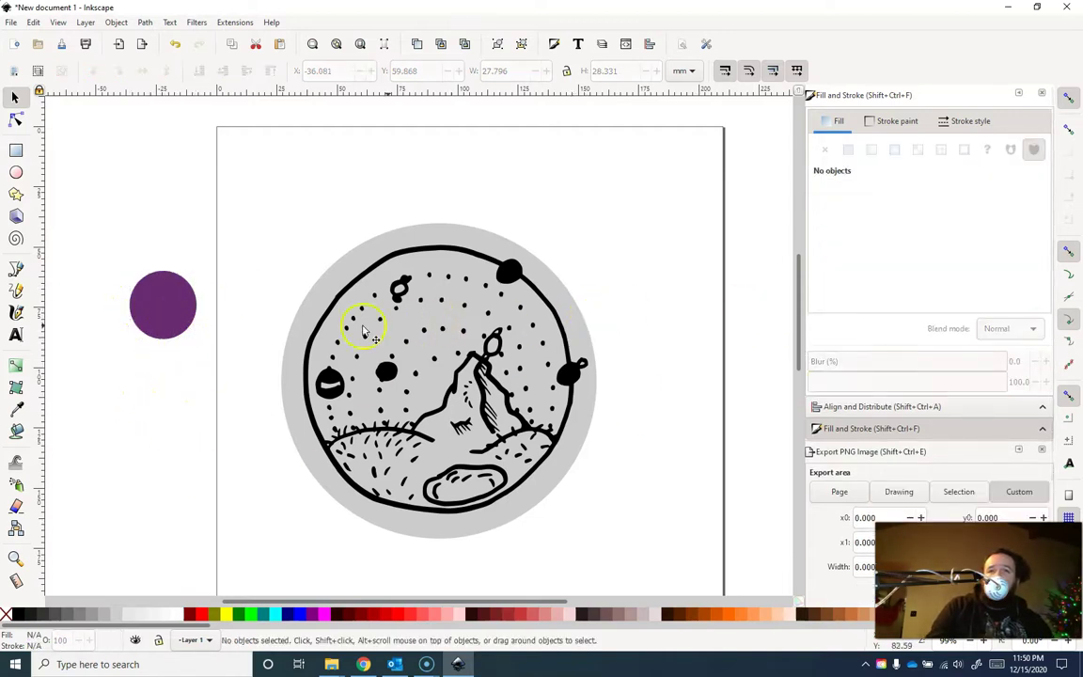
{"action": "left_click_drag", "start_coordinate": [175, 310], "coordinate": [152, 269]}
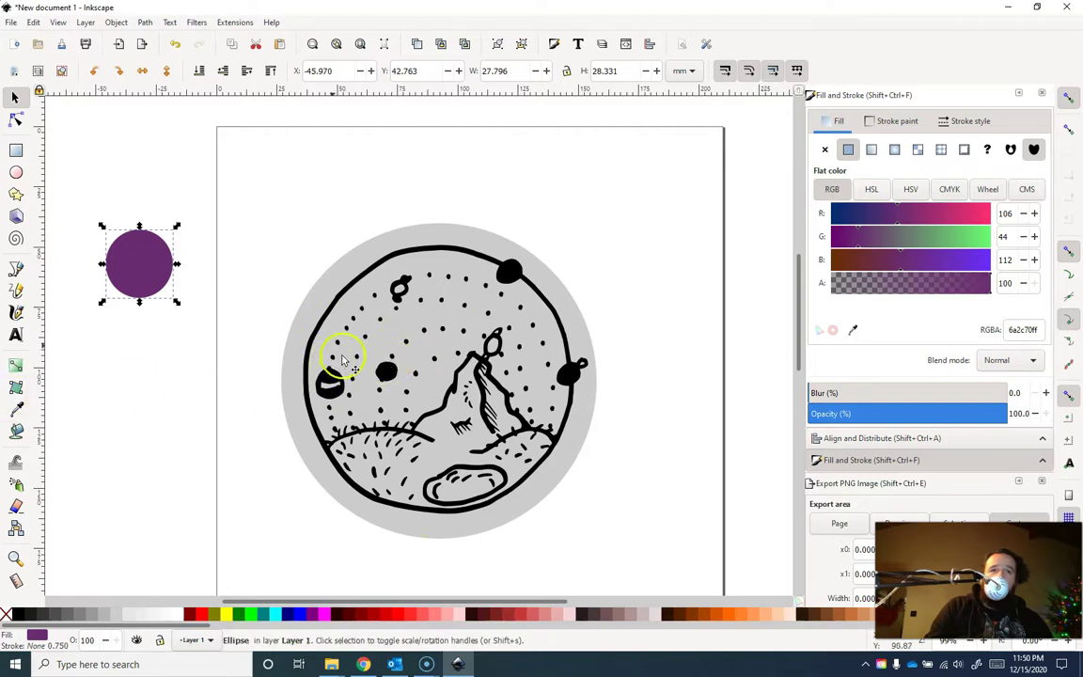
{"action": "left_click", "coordinate": [509, 274]}
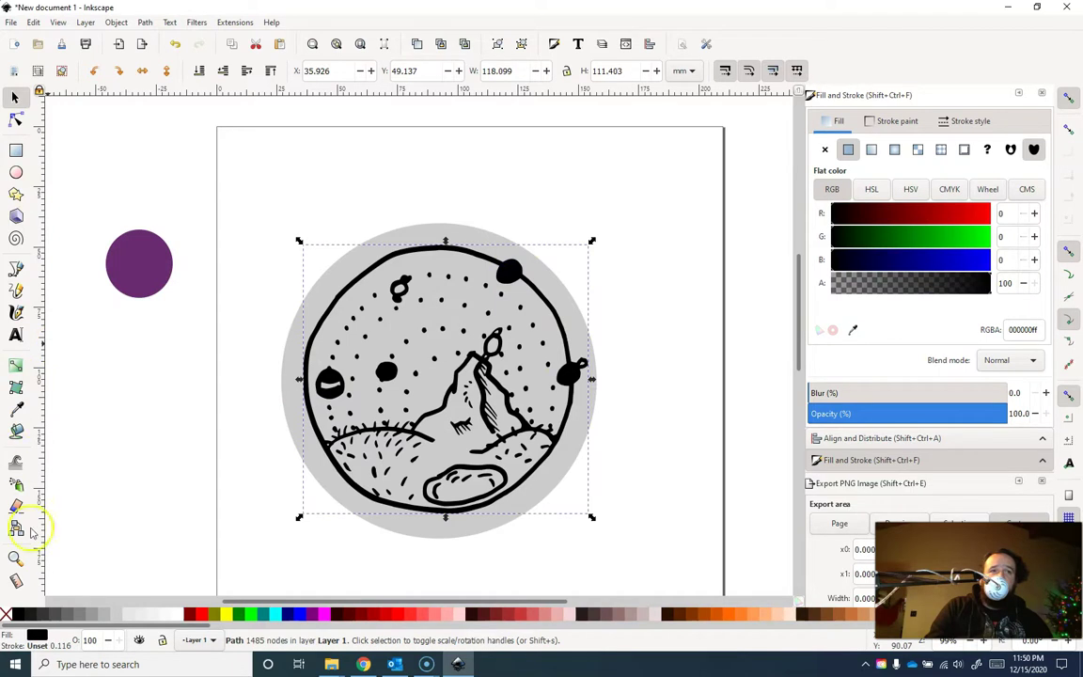
{"action": "left_click", "coordinate": [16, 410]}
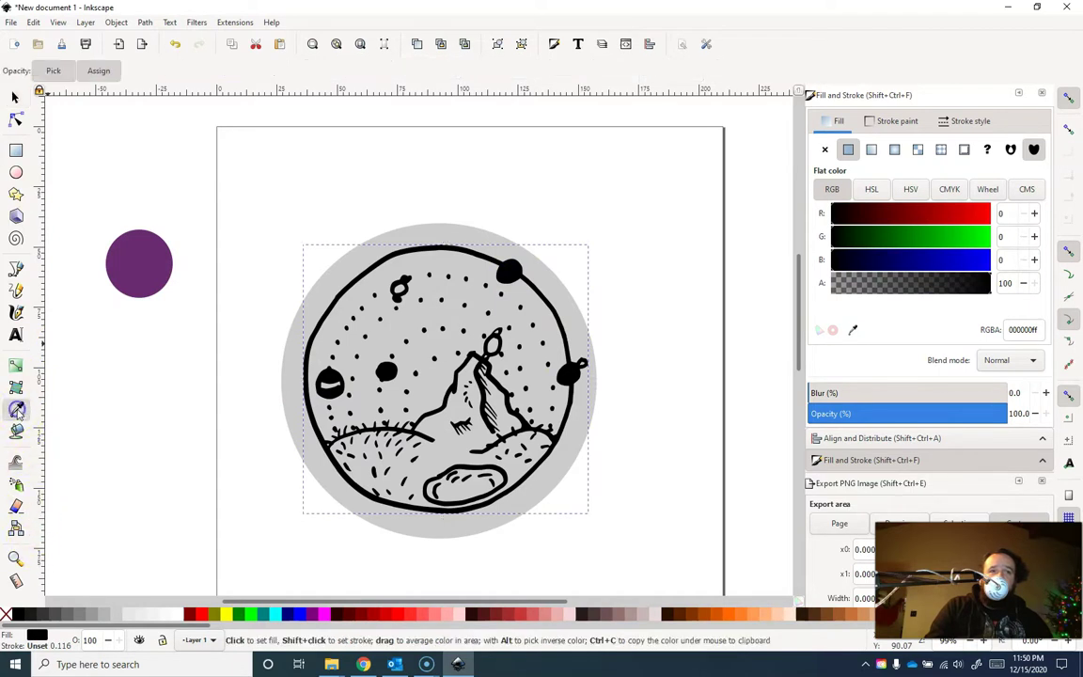
{"action": "left_click", "coordinate": [141, 260]}
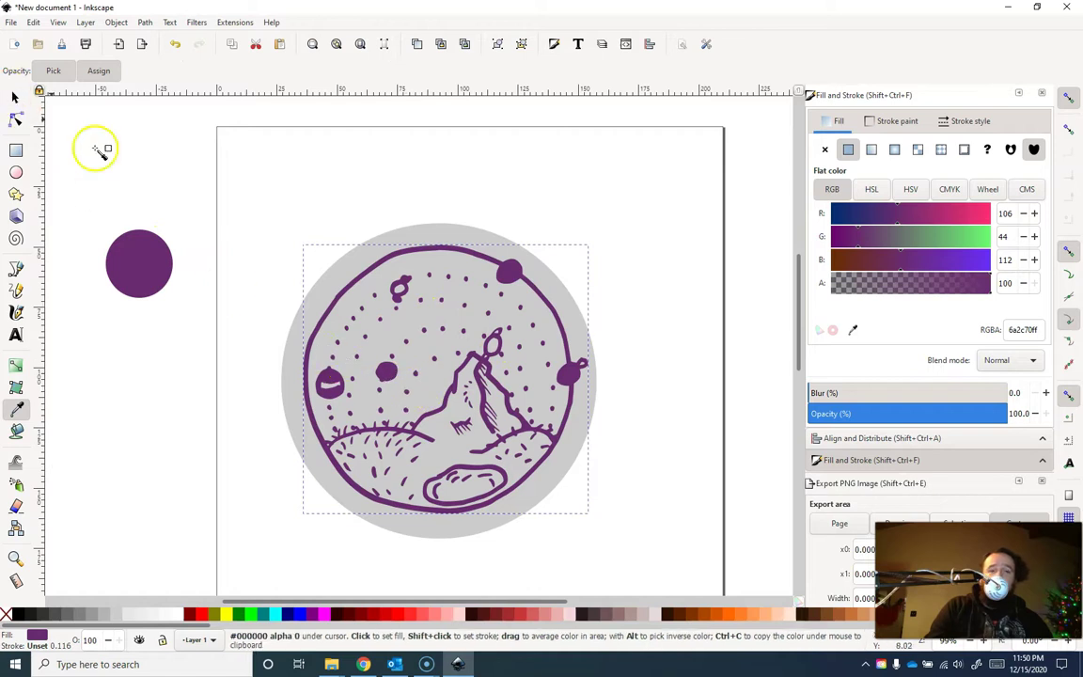
{"action": "left_click", "coordinate": [364, 664]}
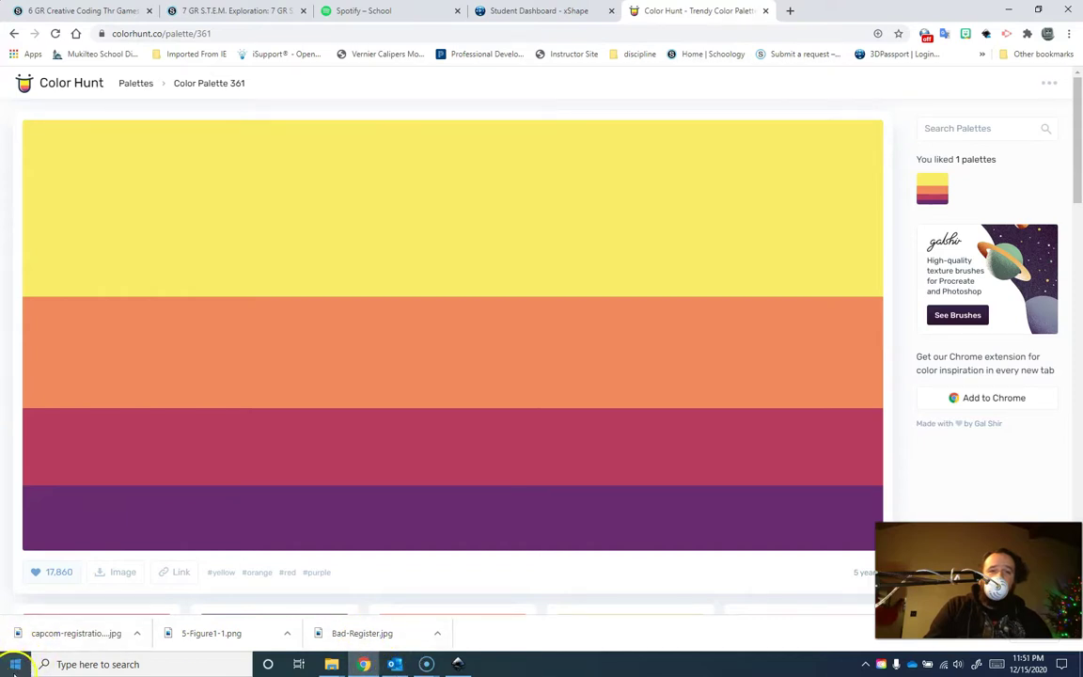
Step: Launch Snip & Sketch from Windows search and snip the four Color Hunt palette stripes
{"action": "left_click", "coordinate": [82, 667]}
{"action": "type", "text": "wni"}
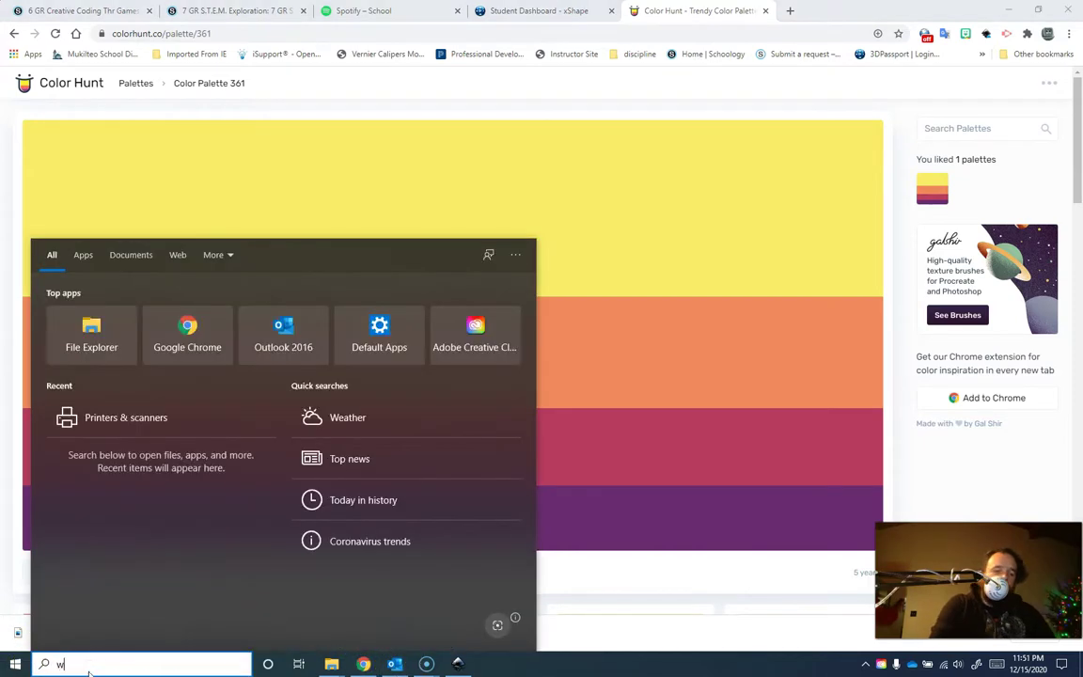
{"action": "key", "text": "BackSpace"}
{"action": "key", "text": "BackSpace"}
{"action": "key", "text": "BackSpace"}
{"action": "type", "text": "snip"}
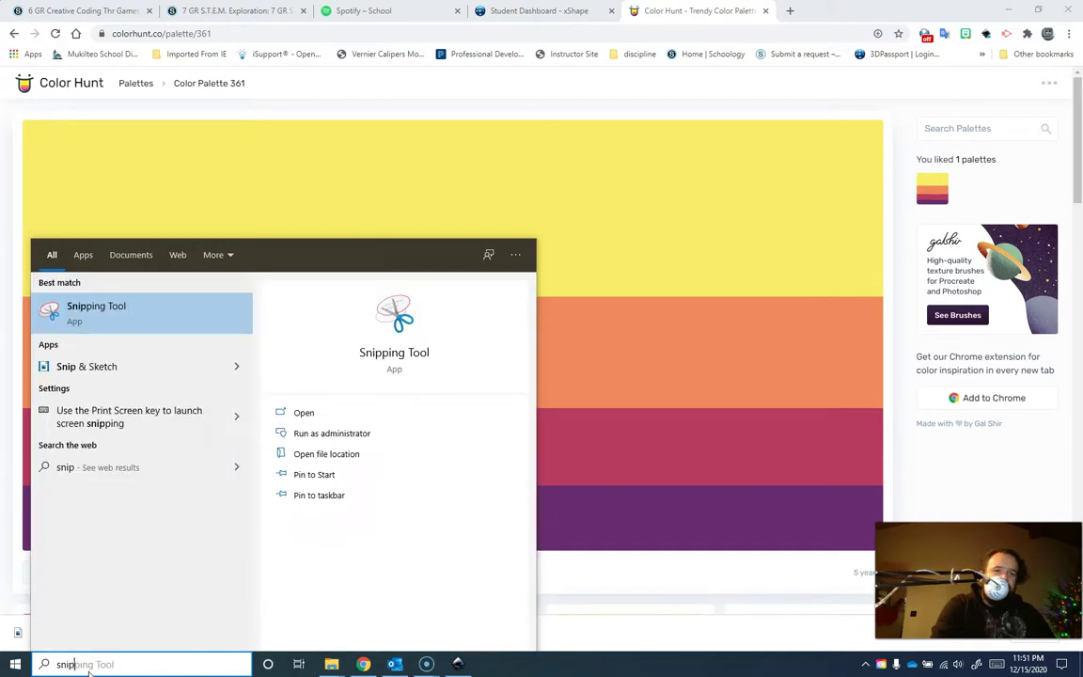
{"action": "left_click", "coordinate": [103, 365]}
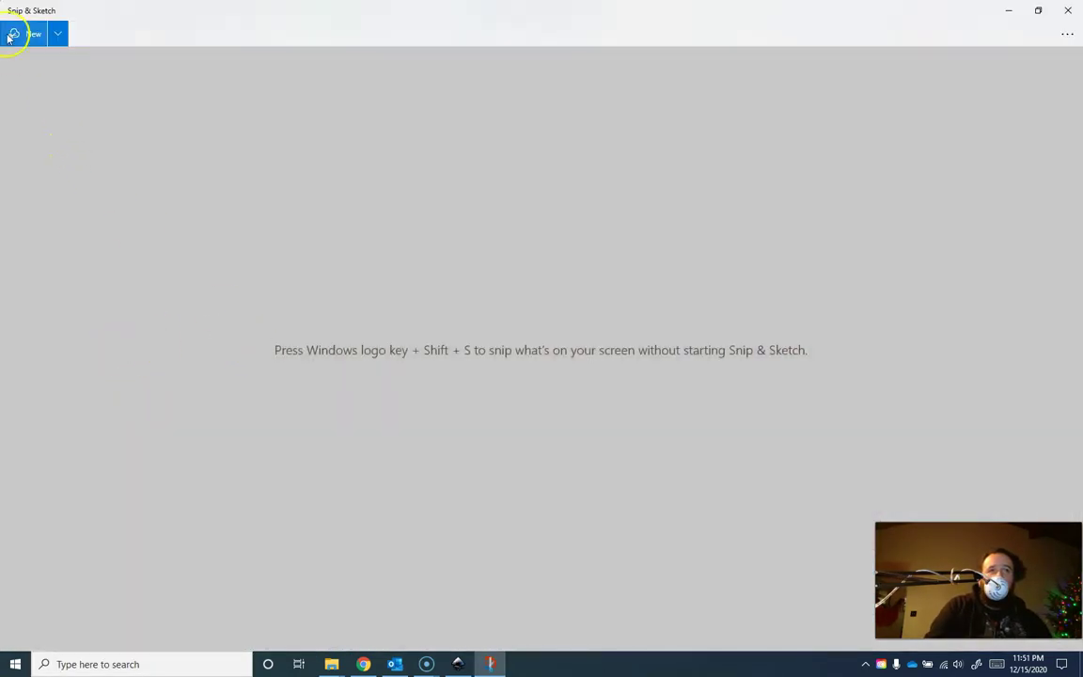
{"action": "left_click", "coordinate": [13, 34]}
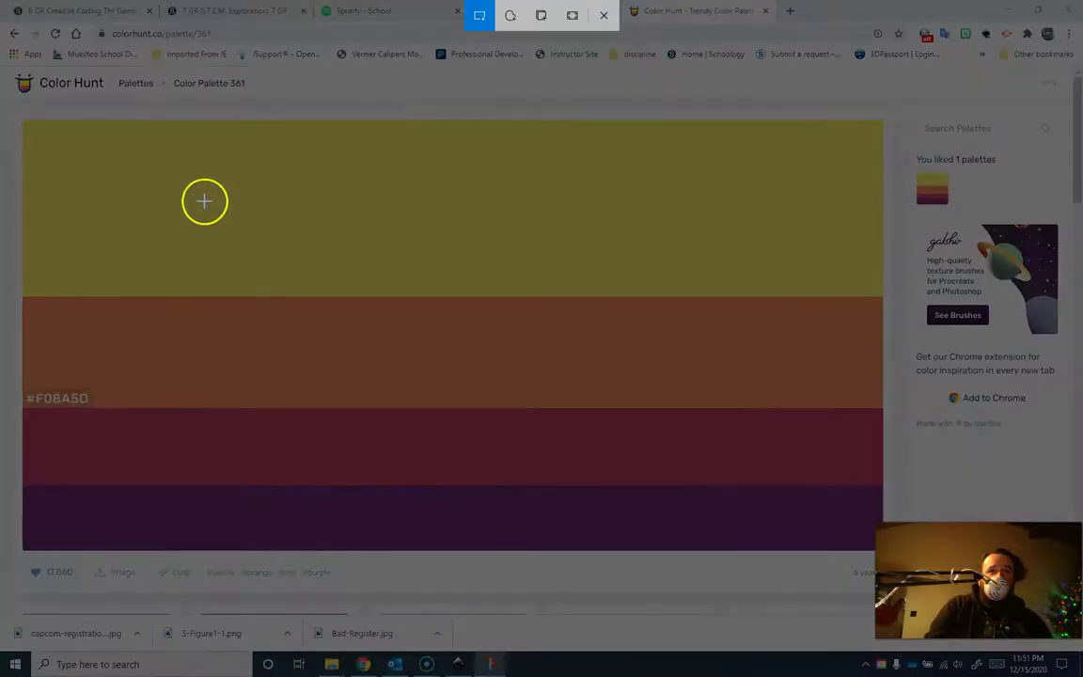
{"action": "left_click_drag", "start_coordinate": [205, 205], "coordinate": [364, 543]}
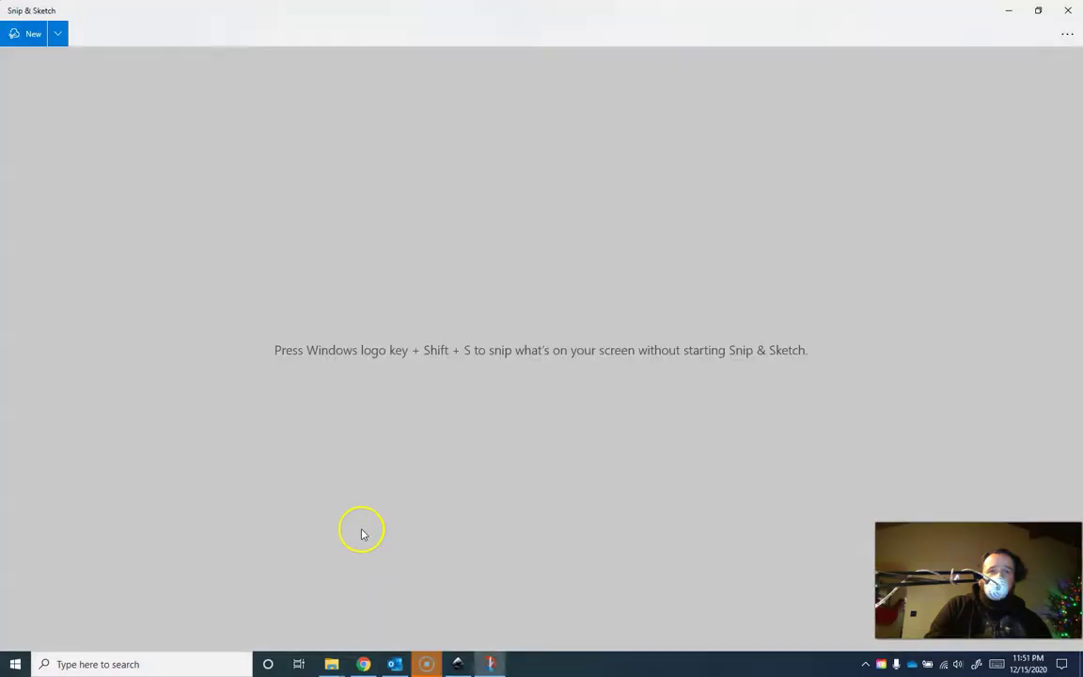
Step: Paste the palette stripes snip onto the canvas and move it left of the page
{"action": "left_click", "coordinate": [458, 663]}
{"action": "left_click", "coordinate": [273, 500]}
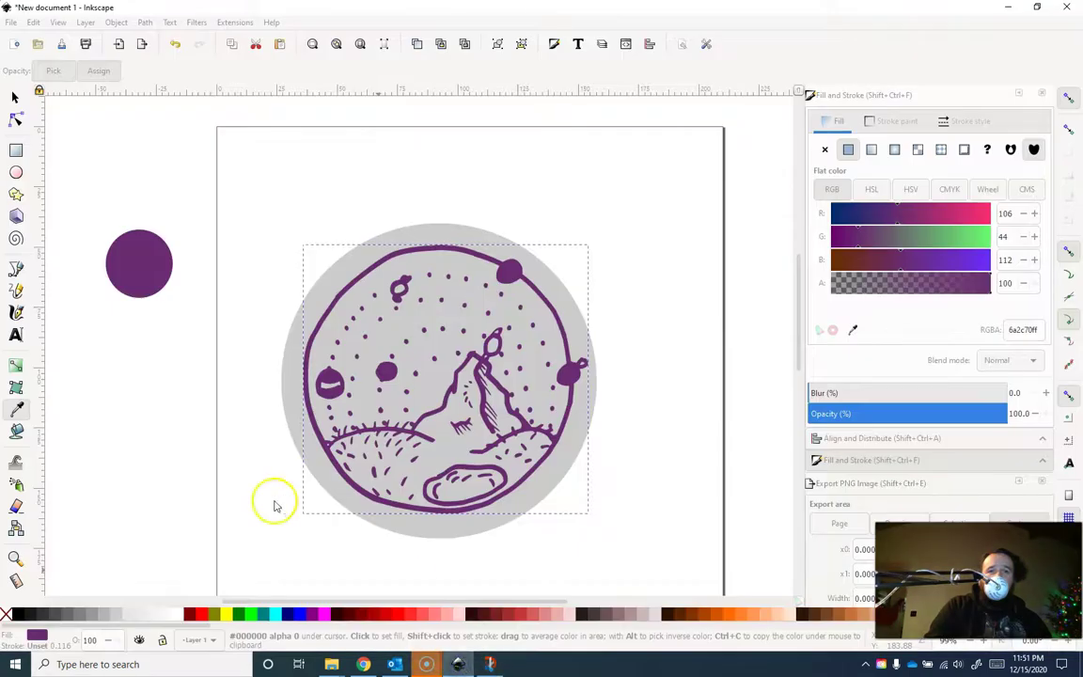
{"action": "right_click", "coordinate": [157, 491]}
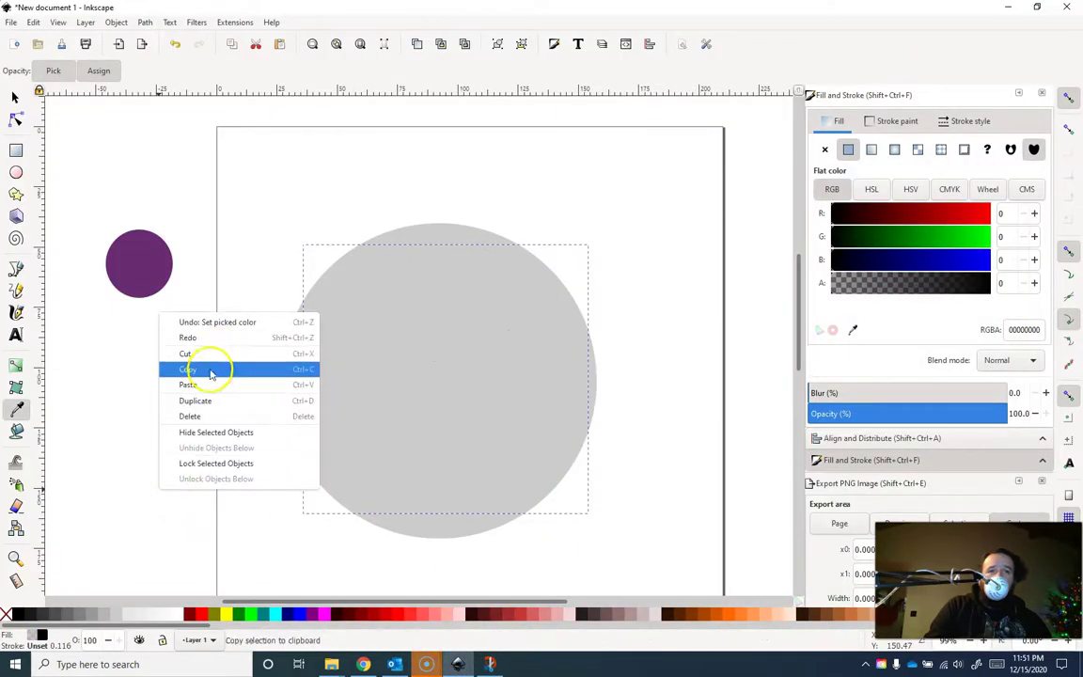
{"action": "left_click", "coordinate": [206, 384]}
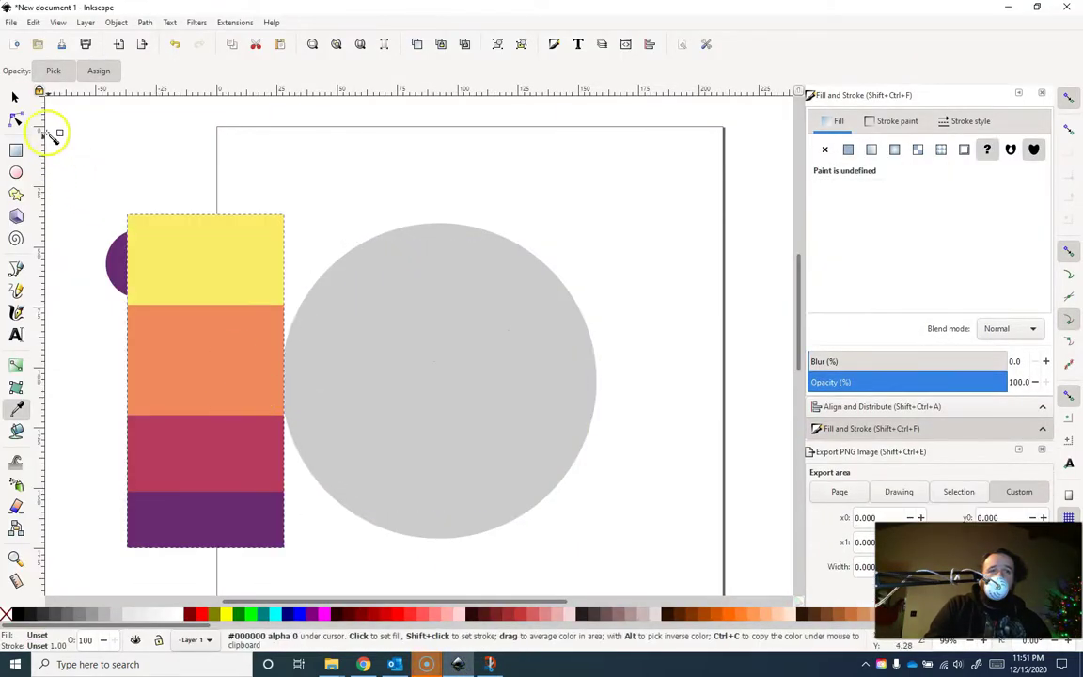
{"action": "left_click", "coordinate": [14, 98]}
{"action": "left_click_drag", "start_coordinate": [259, 392], "coordinate": [173, 472]}
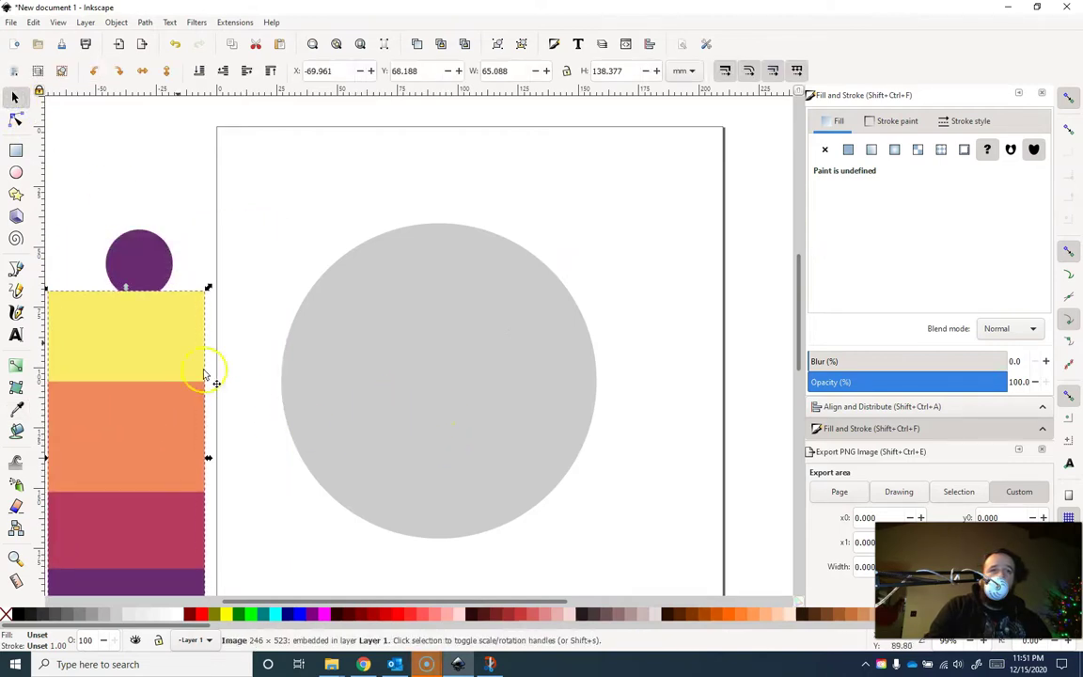
Step: Recolour only the drawing's lines to palette yellow f9ed69, then reposition the purple circle and stripes
{"action": "left_click", "coordinate": [371, 385]}
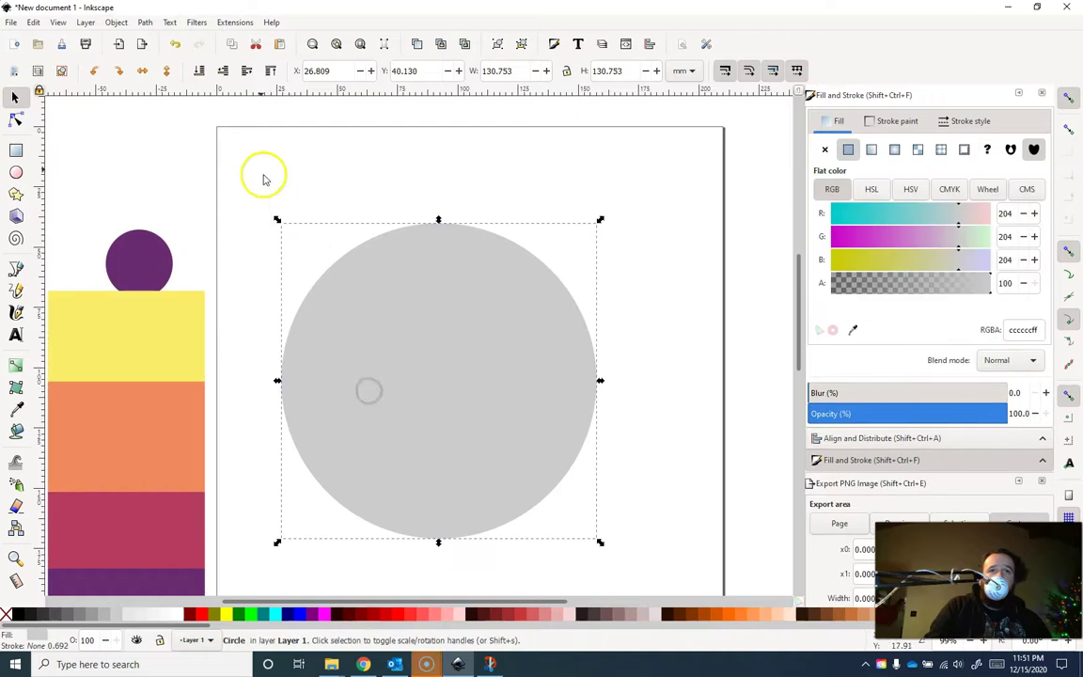
{"action": "left_click_drag", "start_coordinate": [261, 168], "coordinate": [660, 561]}
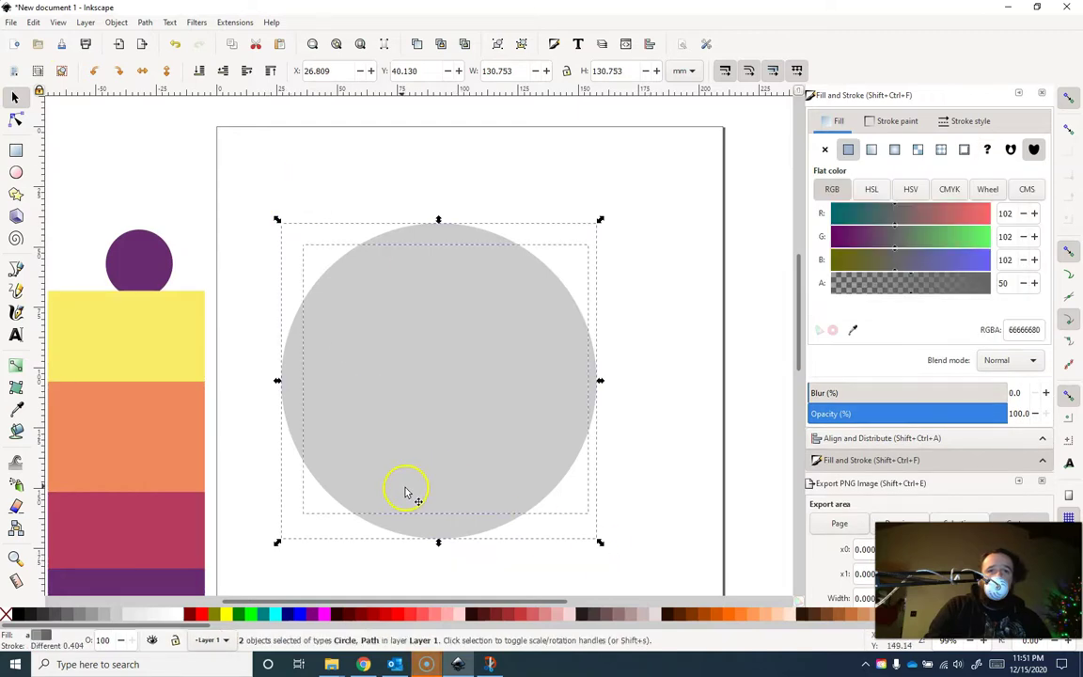
{"action": "left_click", "coordinate": [425, 534], "text": "shift"}
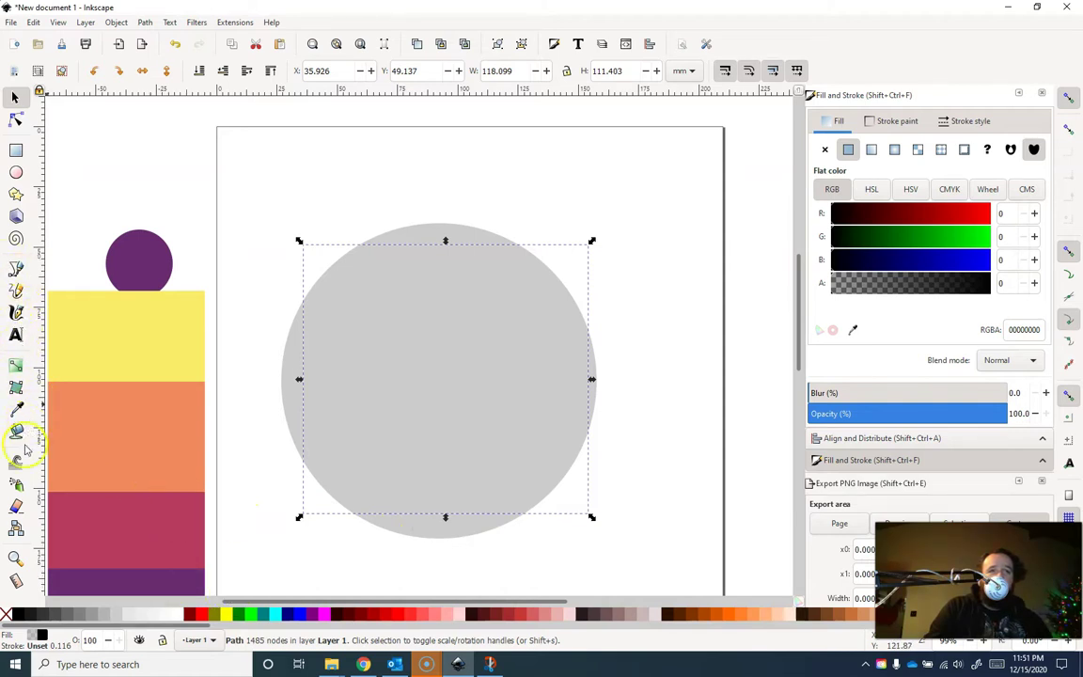
{"action": "left_click", "coordinate": [16, 410]}
{"action": "left_click", "coordinate": [139, 346]}
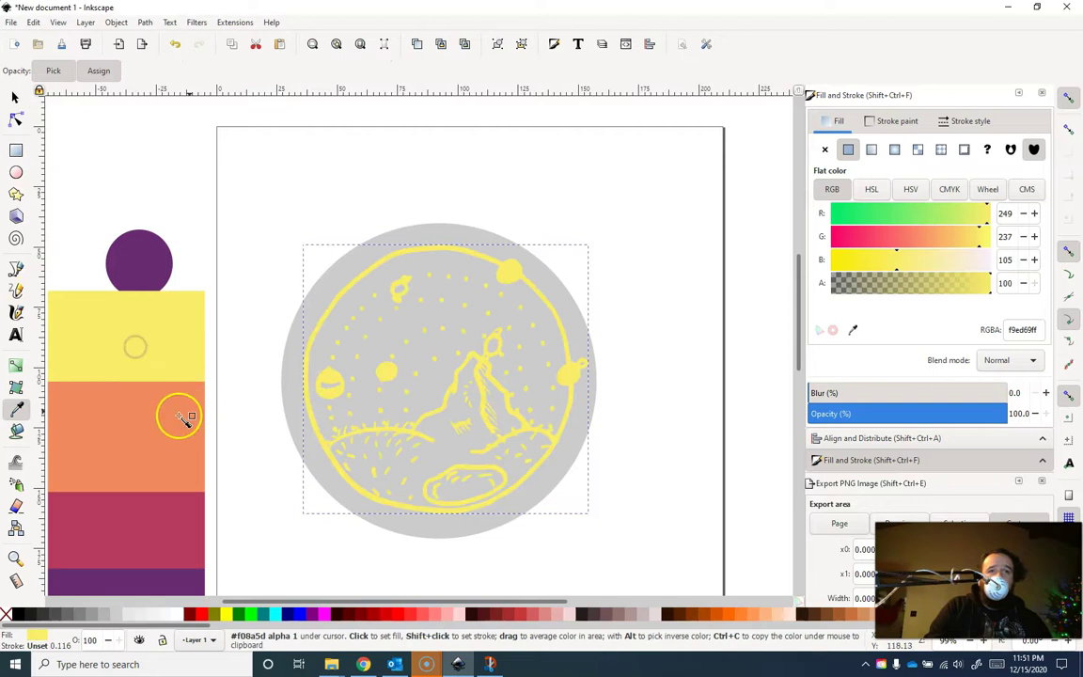
{"action": "left_click", "coordinate": [15, 97]}
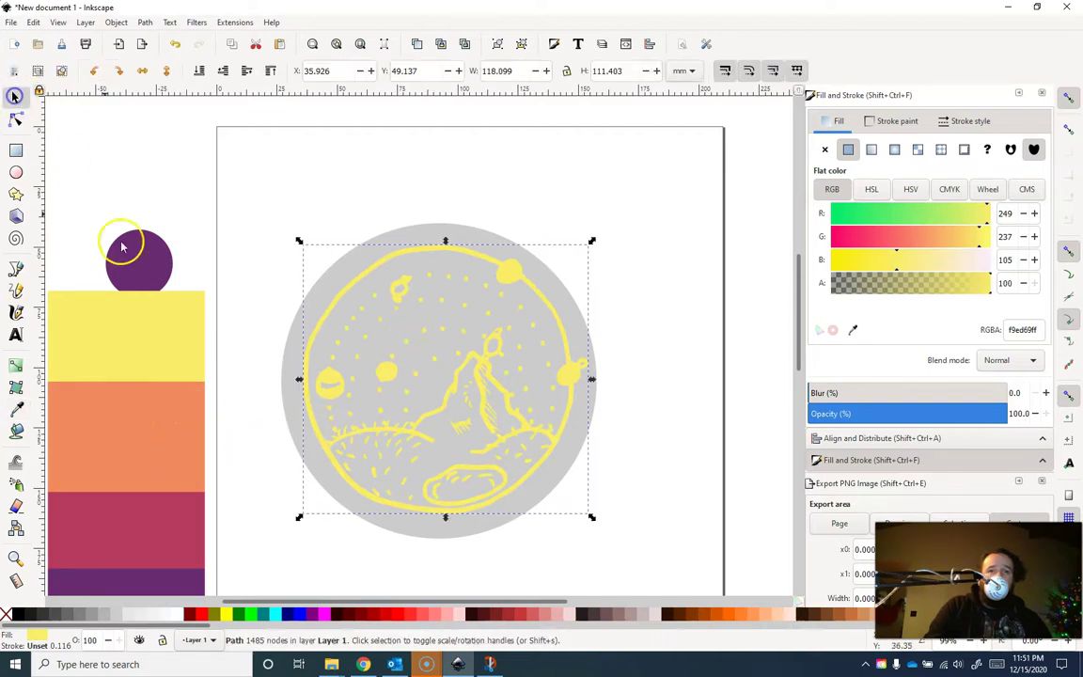
{"action": "left_click_drag", "start_coordinate": [113, 266], "coordinate": [111, 163]}
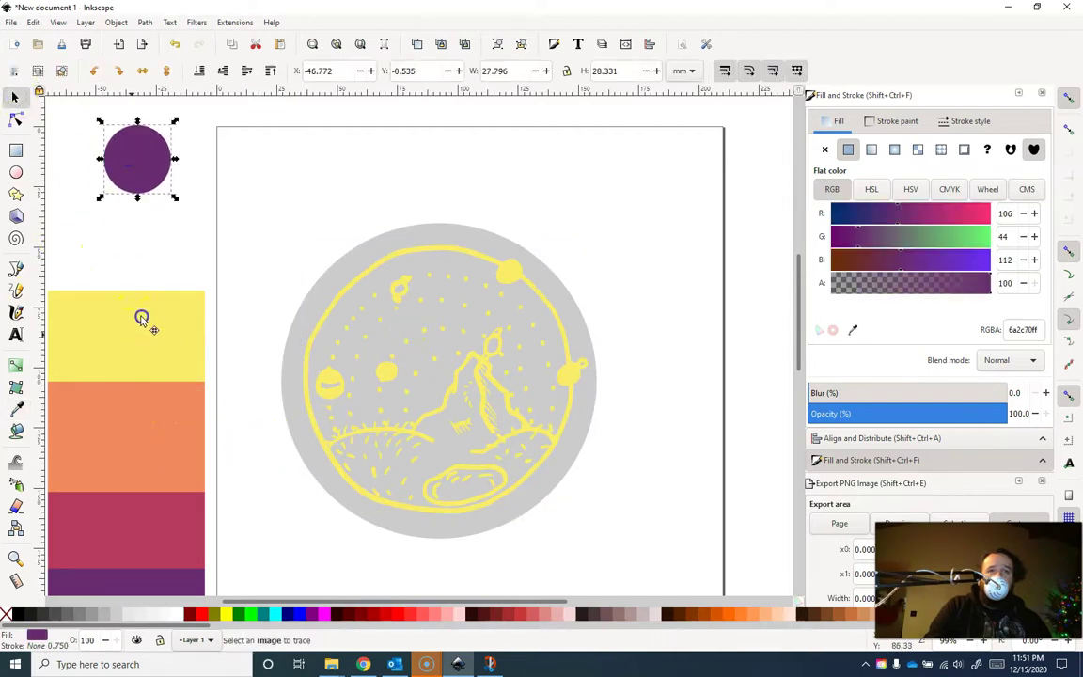
{"action": "left_click_drag", "start_coordinate": [141, 317], "coordinate": [171, 263]}
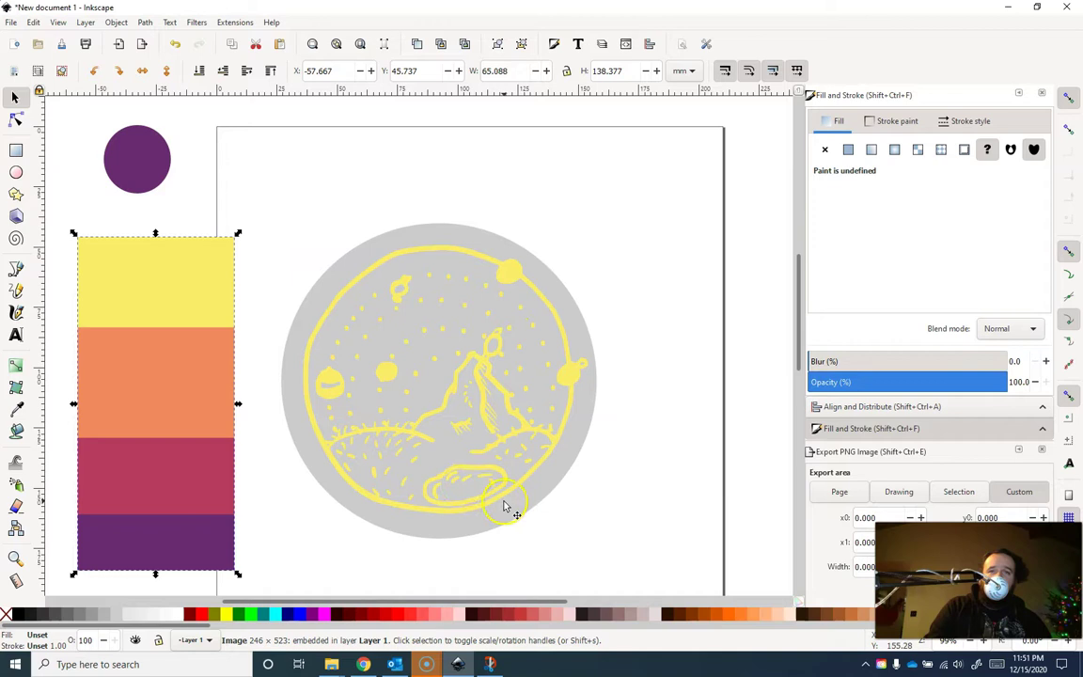
Step: Break the traced drawing apart, remove its fill, and give the pieces a red stroke
{"action": "left_click", "coordinate": [423, 429]}
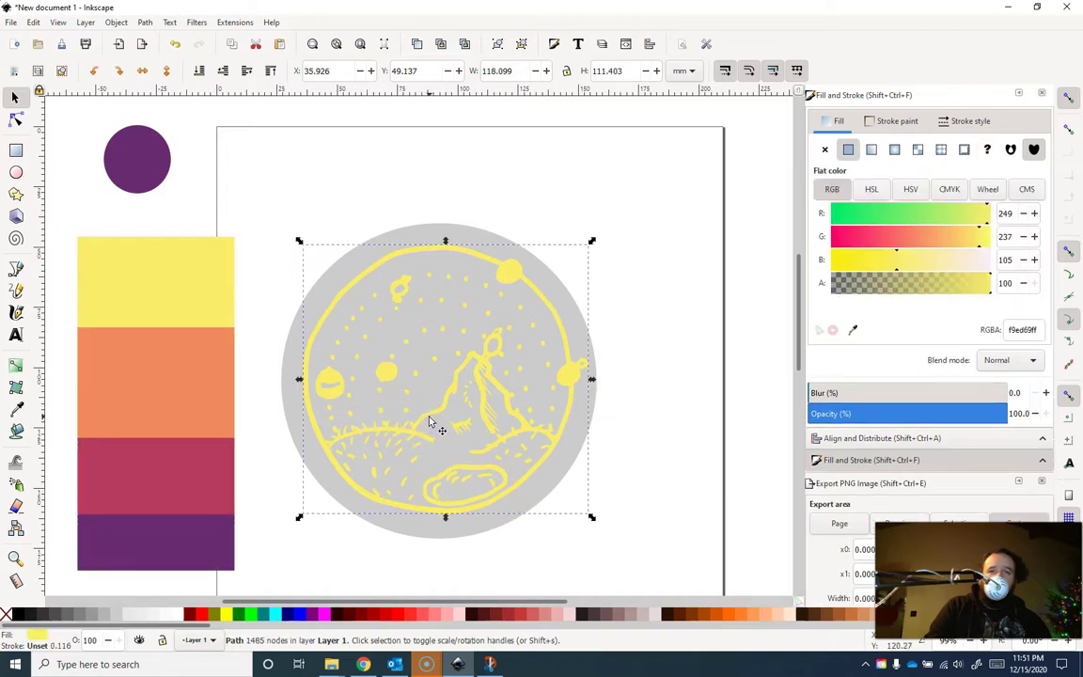
{"action": "right_click", "coordinate": [430, 421]}
{"action": "left_click", "coordinate": [150, 23]}
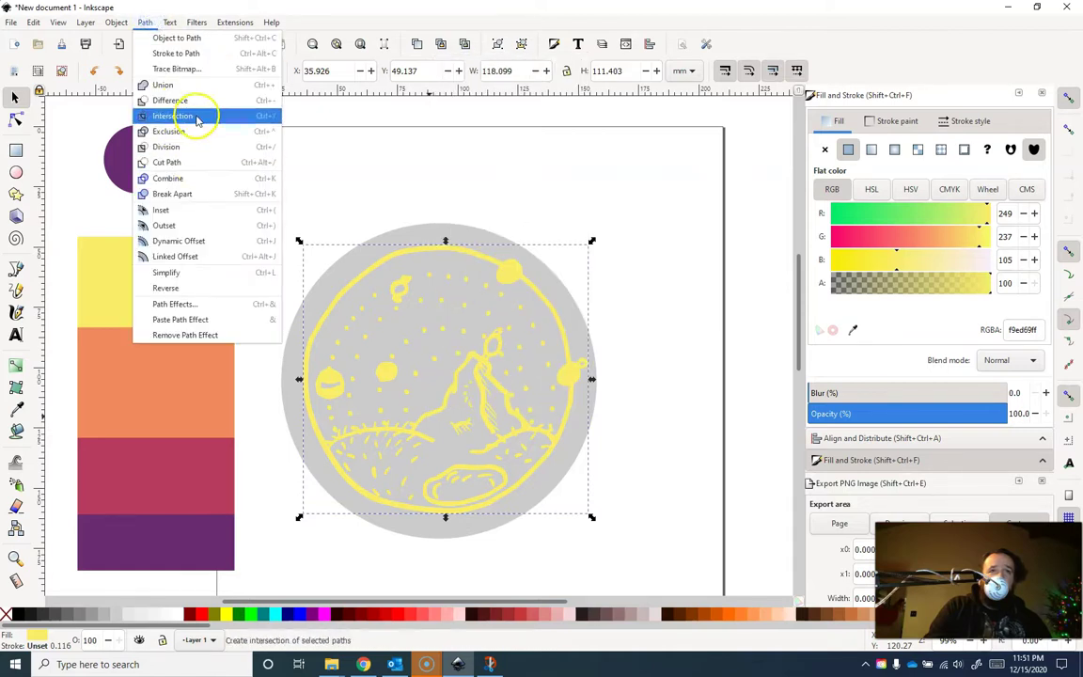
{"action": "left_click", "coordinate": [198, 191]}
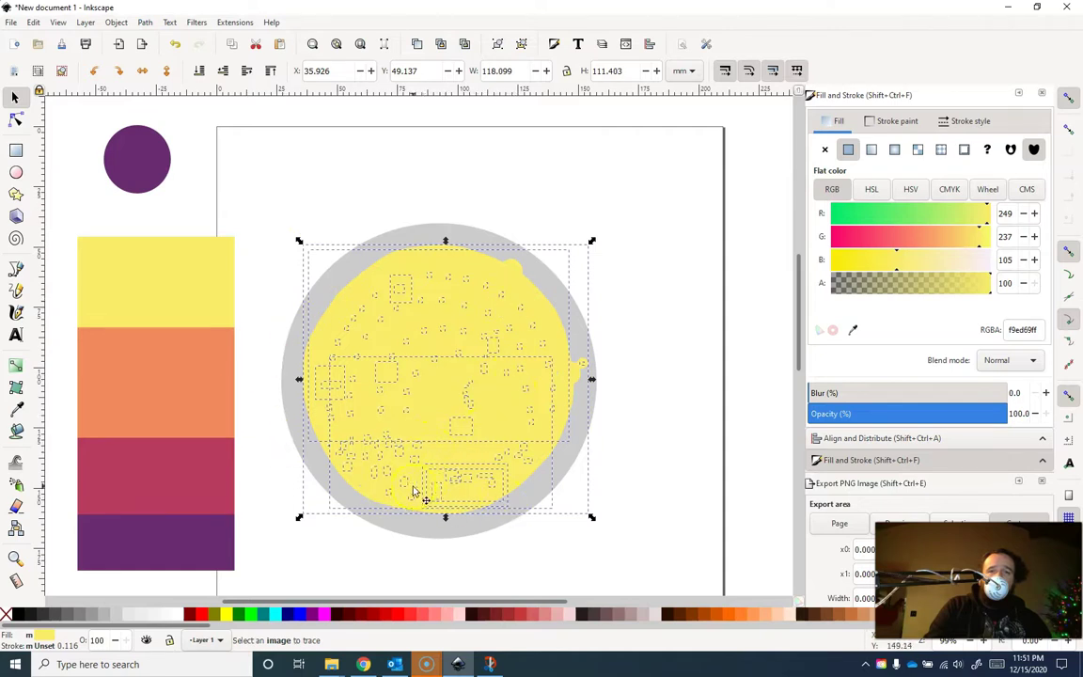
{"action": "left_click", "coordinate": [6, 615]}
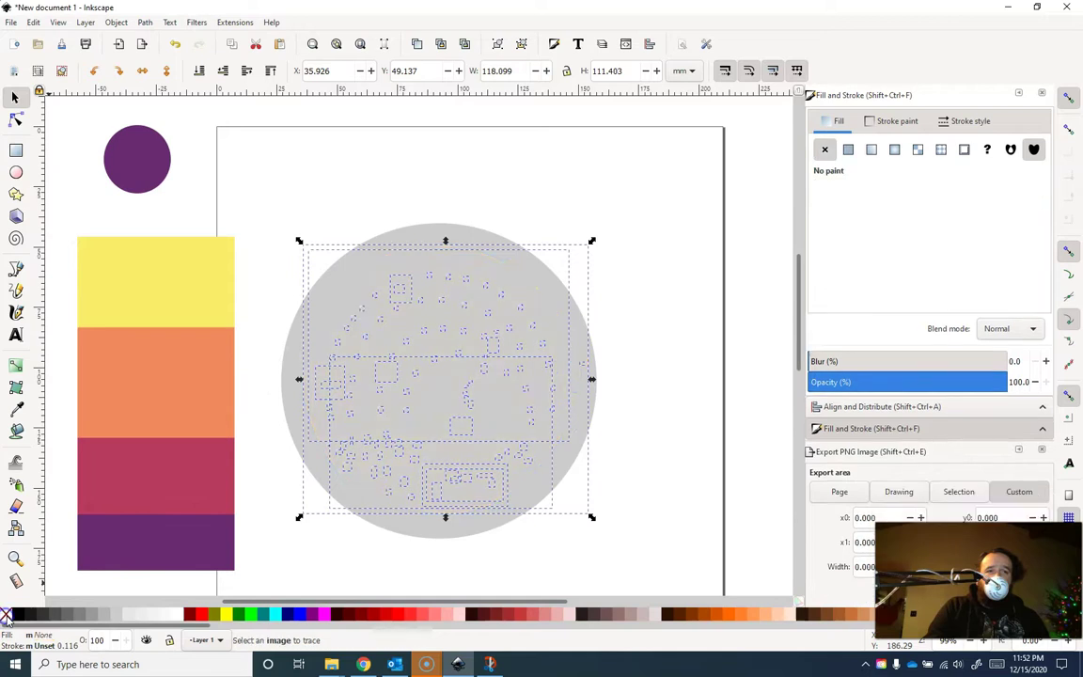
{"action": "left_click", "coordinate": [202, 615], "text": "shift"}
Step: Combine the outer ring, mountain and hill outlines into one 700-node path filled purple 6a2c70
{"action": "left_click", "coordinate": [551, 479]}
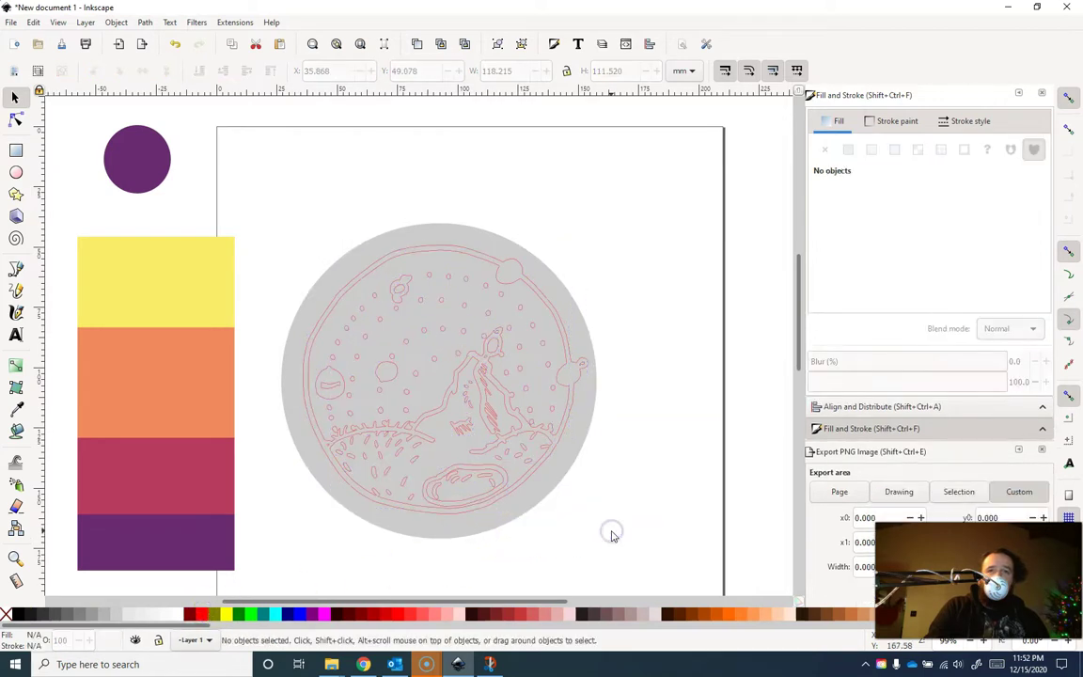
{"action": "scroll", "coordinate": [500, 495], "scroll_direction": "up", "scroll_amount": 1}
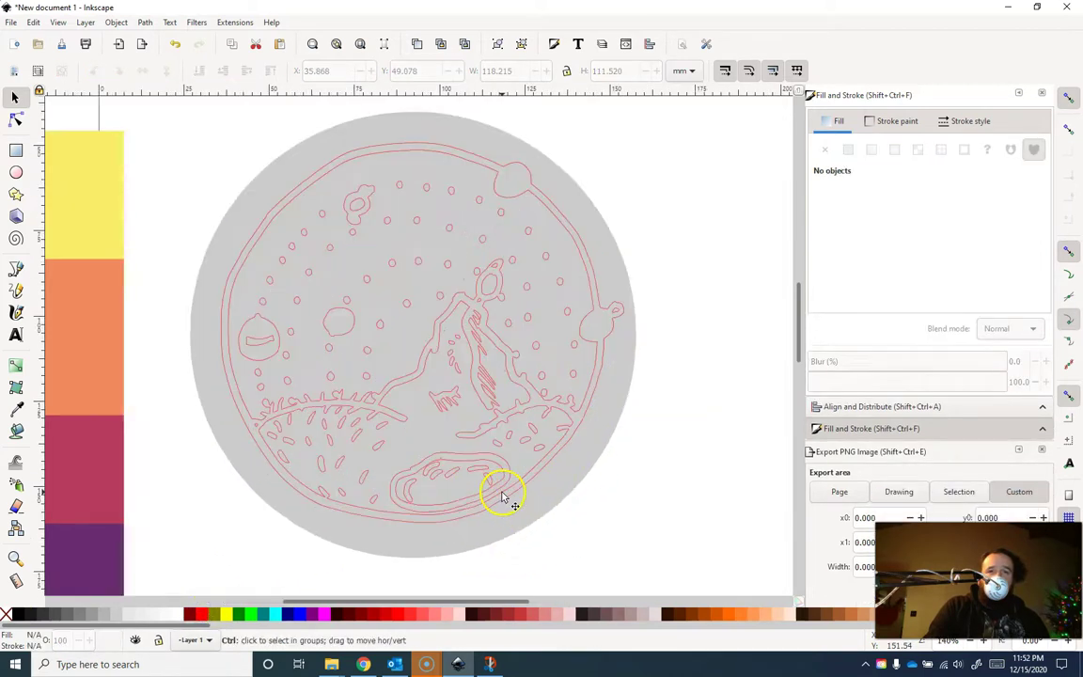
{"action": "left_click", "coordinate": [240, 393]}
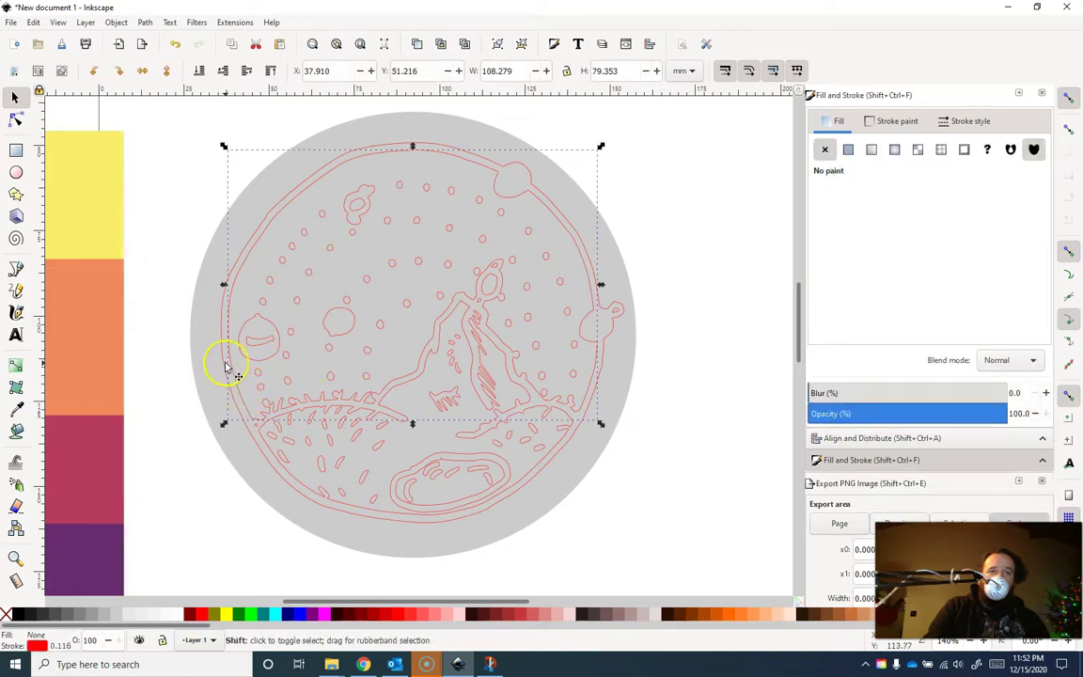
{"action": "left_click", "coordinate": [222, 361], "text": "shift"}
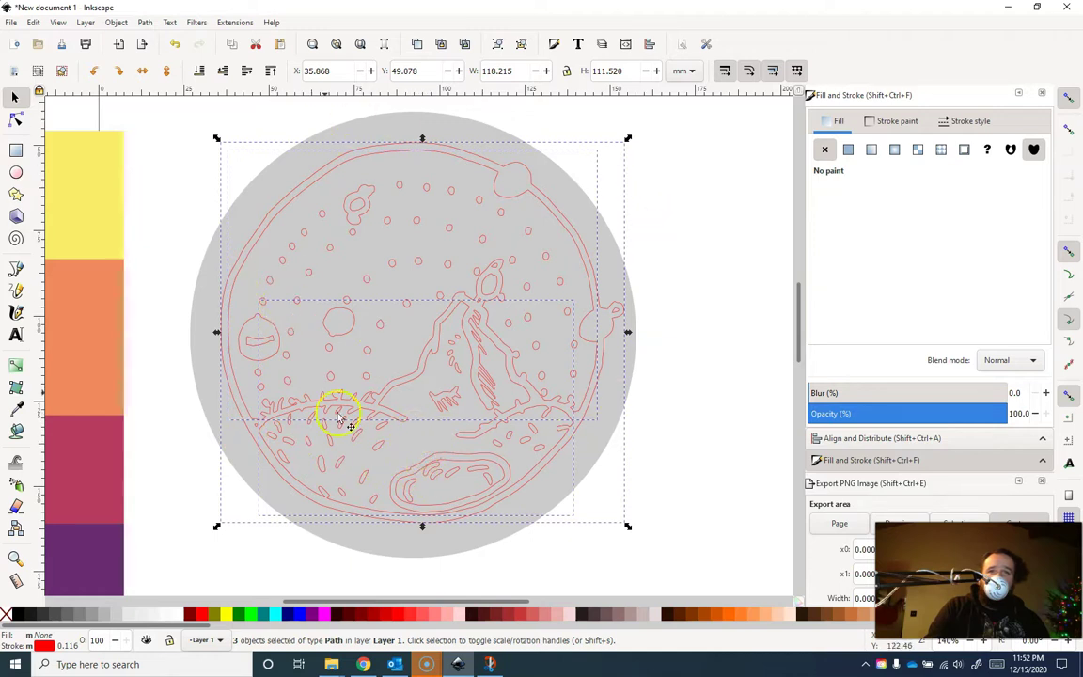
{"action": "left_click", "coordinate": [143, 23]}
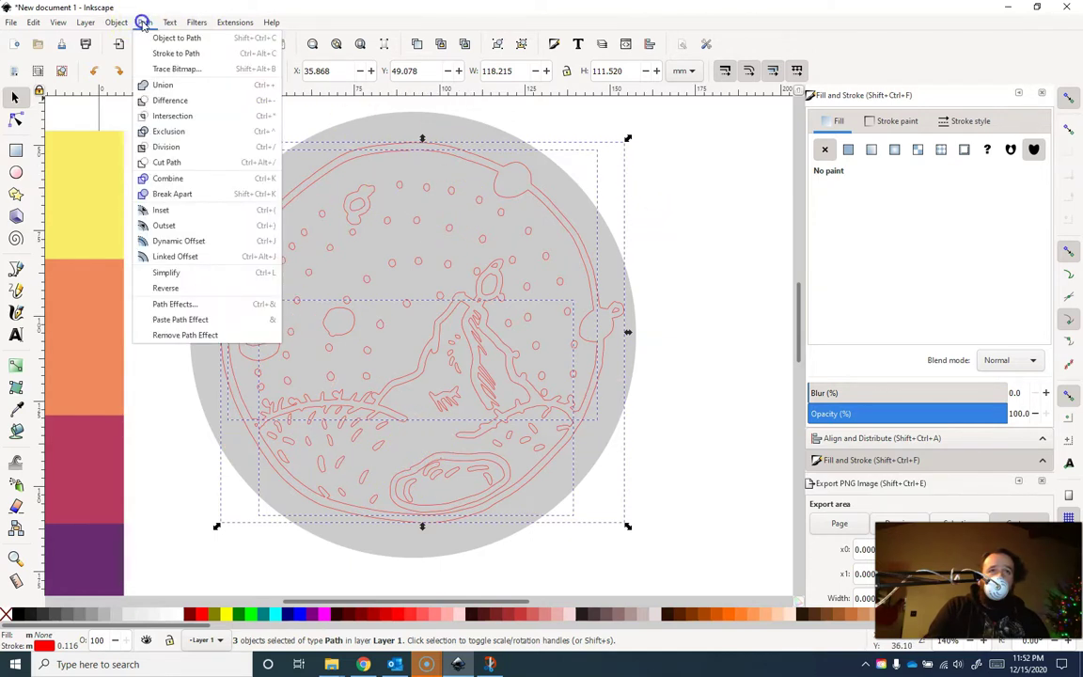
{"action": "left_click", "coordinate": [181, 179]}
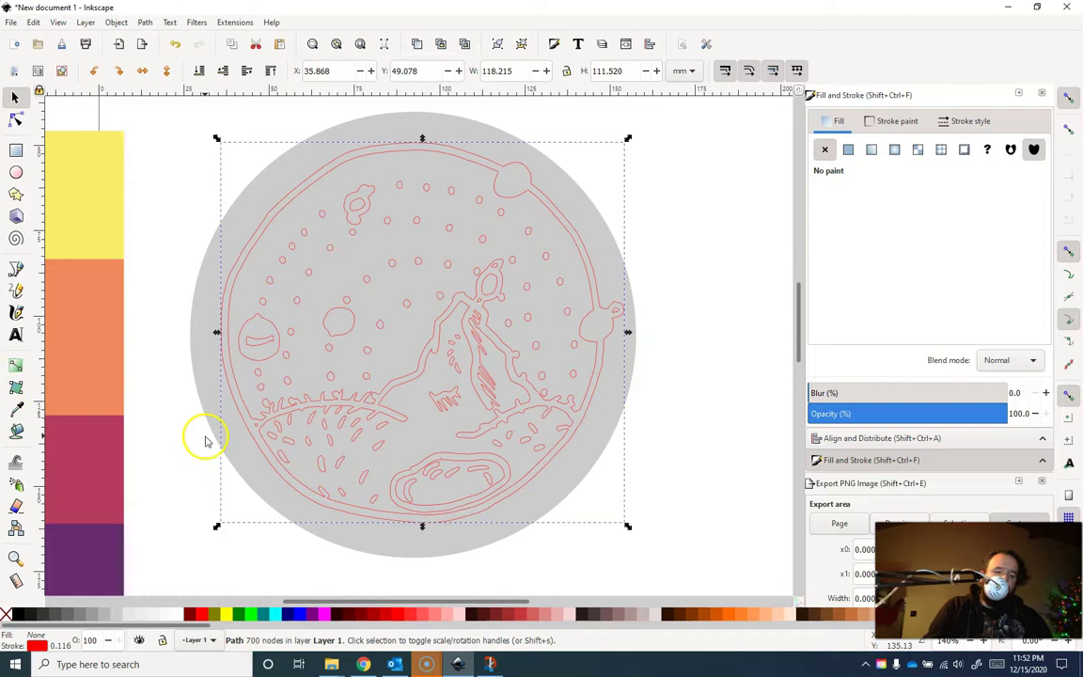
{"action": "key", "text": "d"}
{"action": "left_click", "coordinate": [103, 545]}
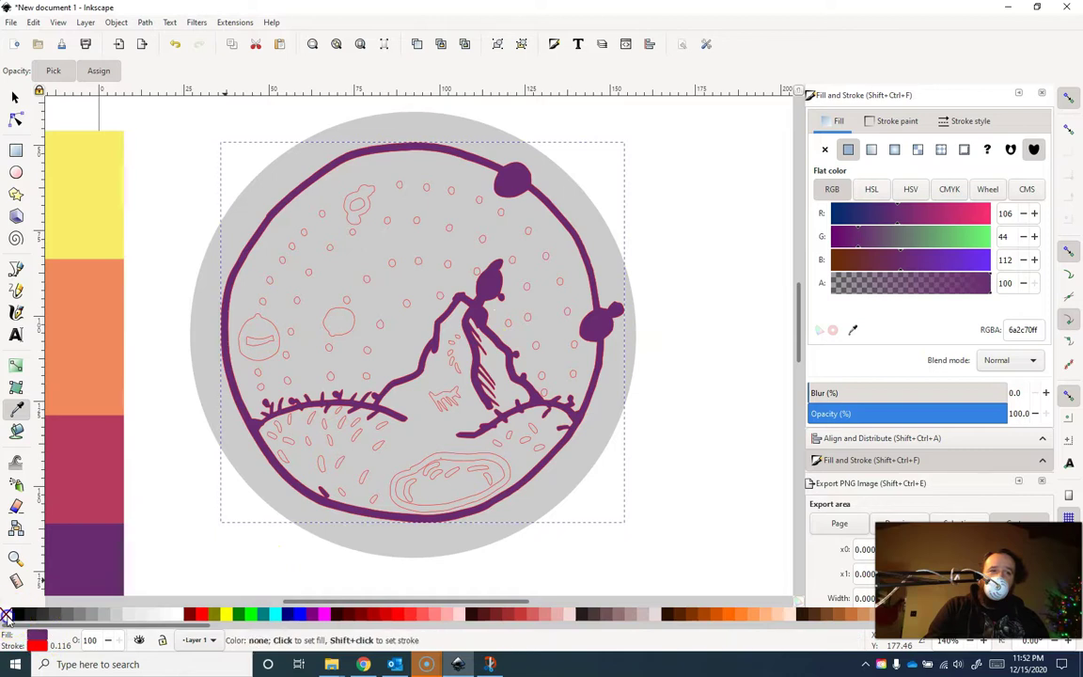
Step: Remove the red stroke from the purple outline and select the four small planet shapes
{"action": "left_click", "coordinate": [4, 616], "text": "shift"}
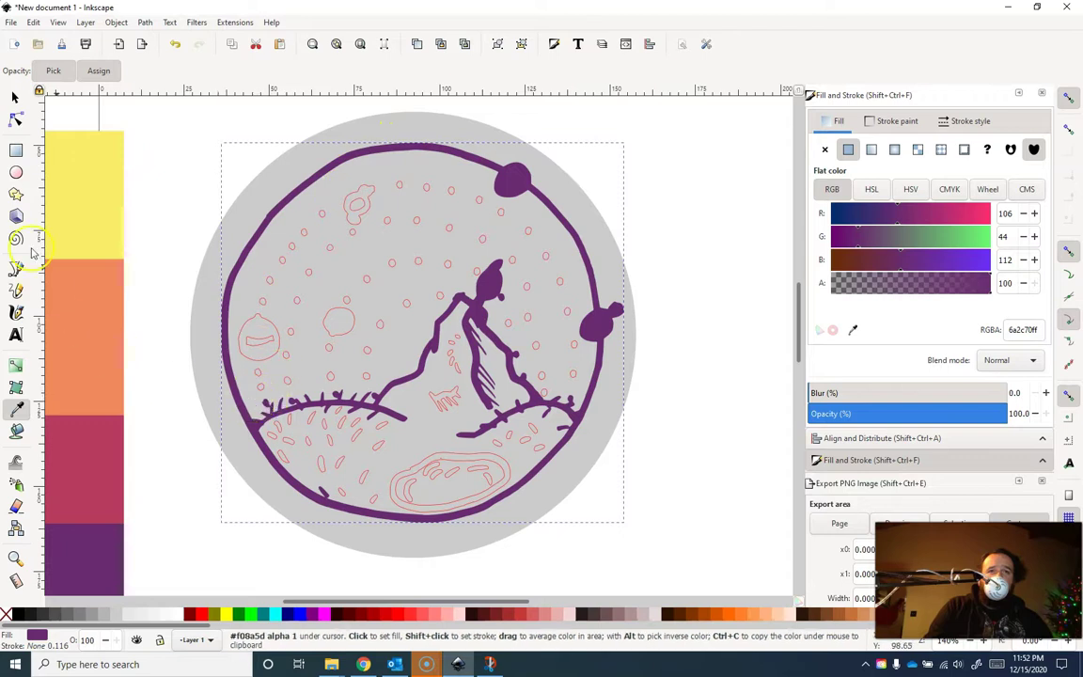
{"action": "left_click", "coordinate": [14, 98]}
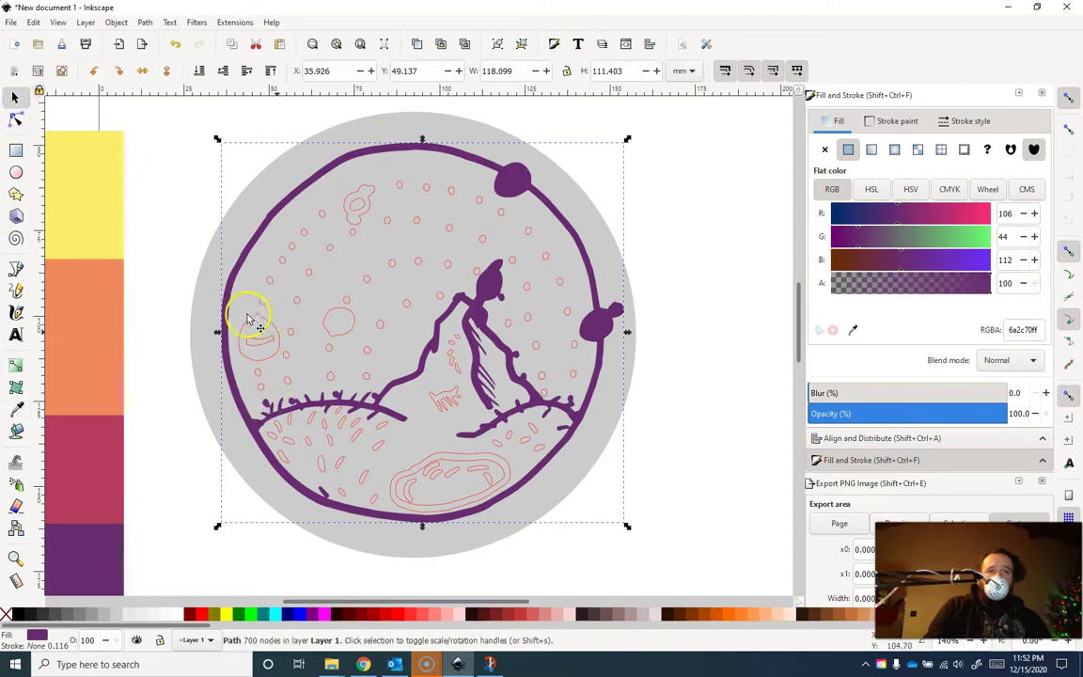
{"action": "left_click", "coordinate": [175, 304]}
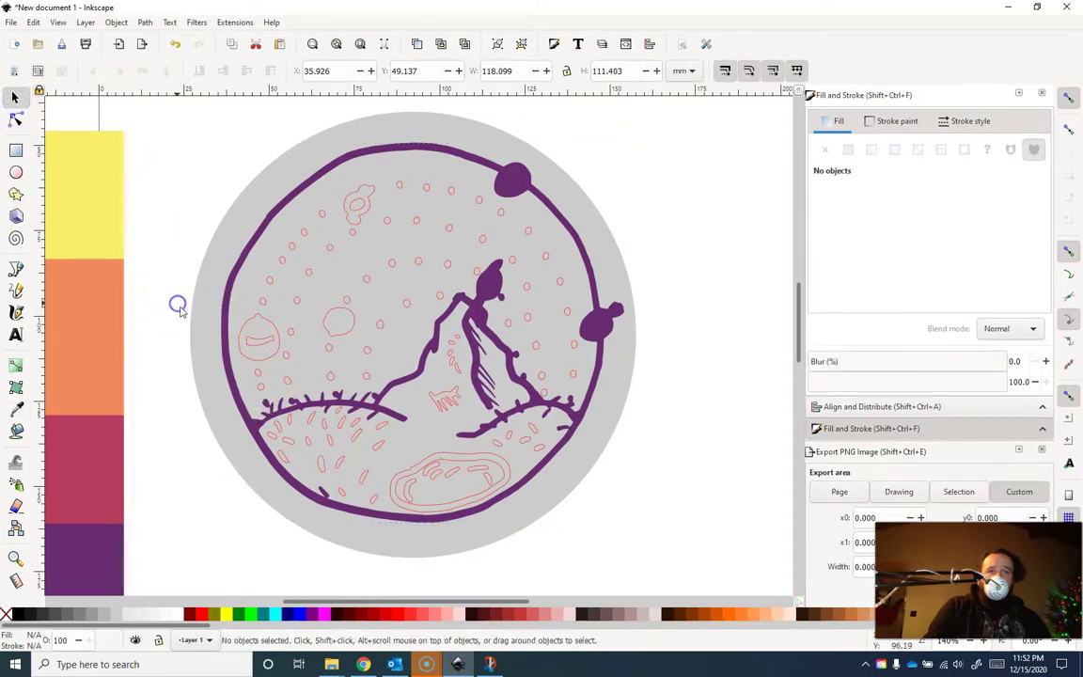
{"action": "left_click", "coordinate": [265, 322]}
{"action": "left_click", "coordinate": [270, 339], "text": "shift"}
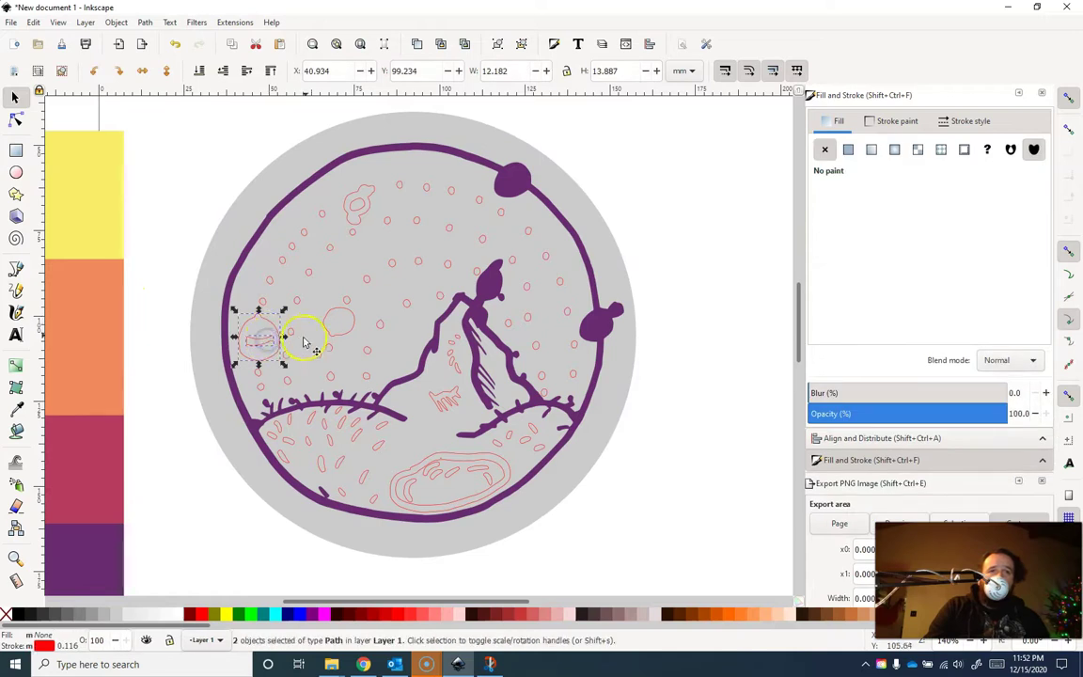
{"action": "left_click", "coordinate": [331, 334], "text": "shift"}
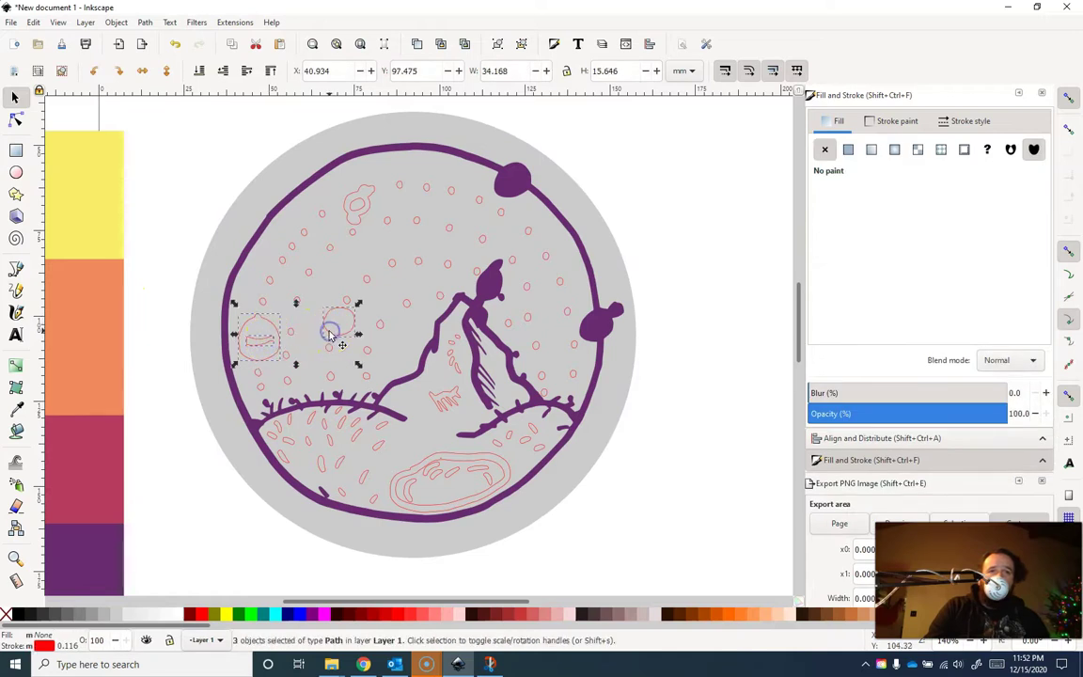
{"action": "left_click", "coordinate": [348, 217], "text": "shift"}
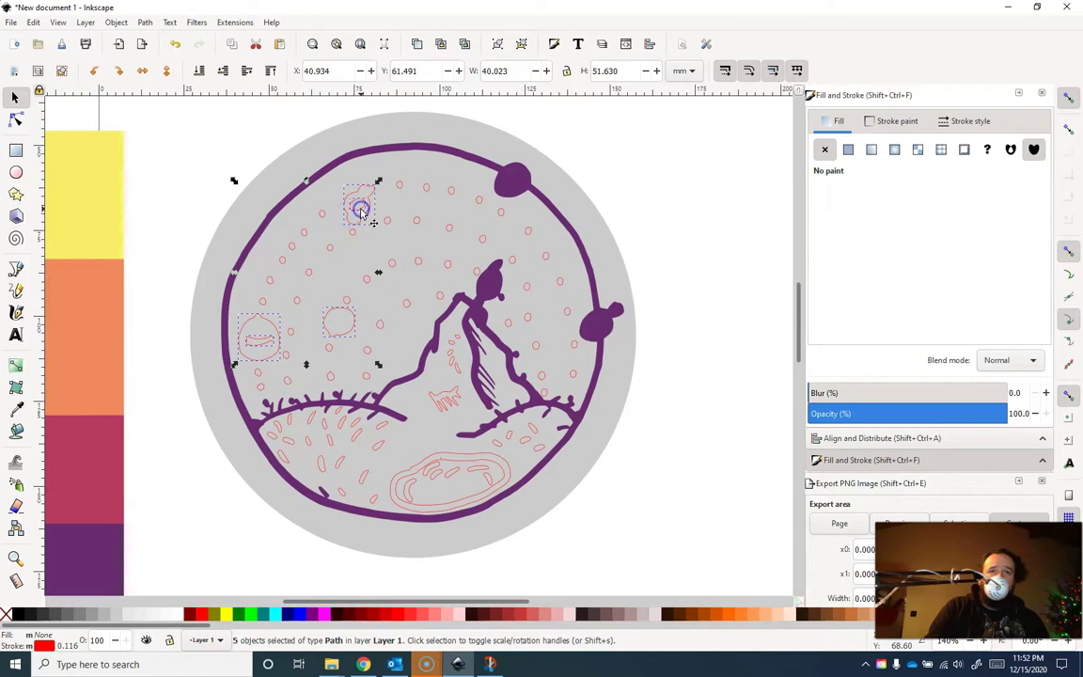
Step: Combine the small planets into one path with crimson b83b5e fill and stroke
{"action": "left_click", "coordinate": [144, 23]}
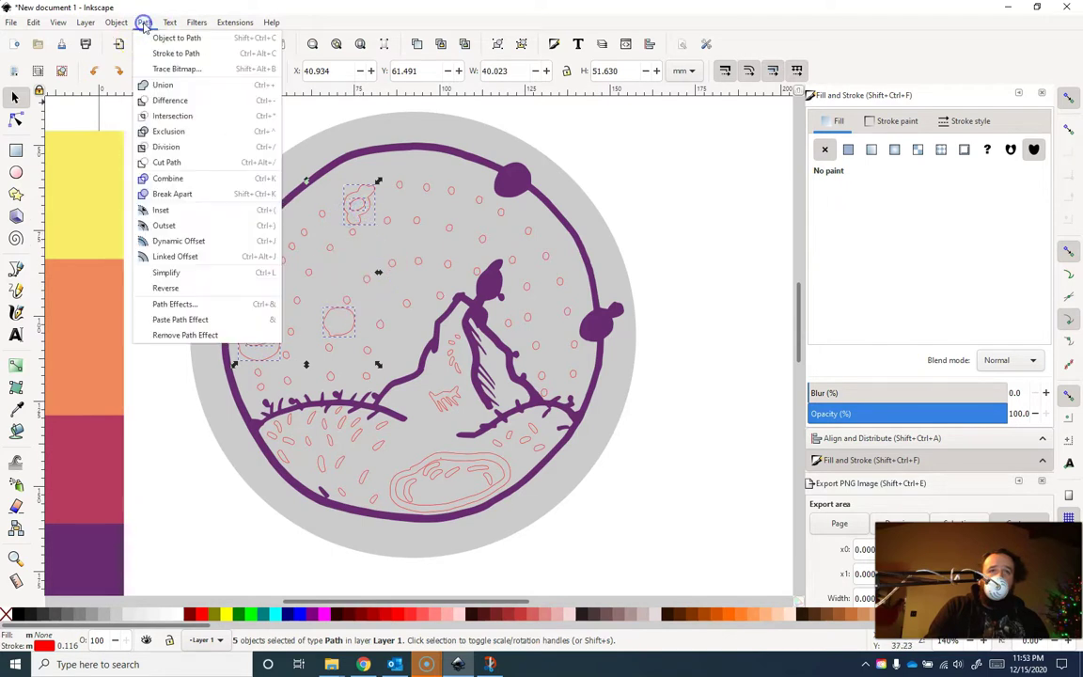
{"action": "left_click", "coordinate": [169, 178]}
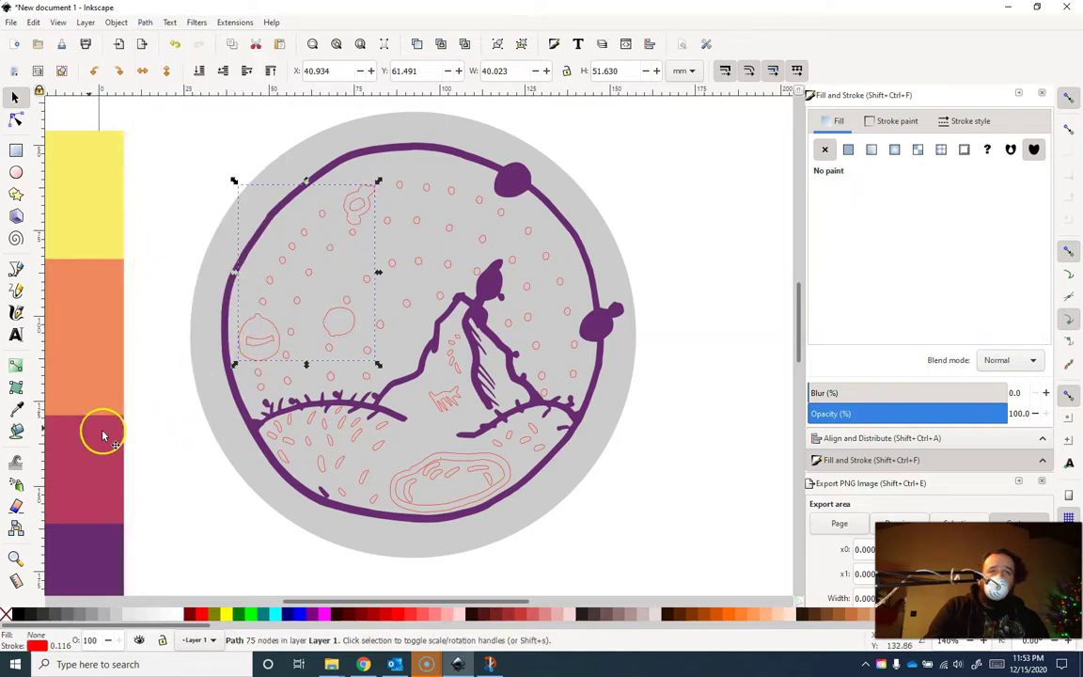
{"action": "key", "text": "d"}
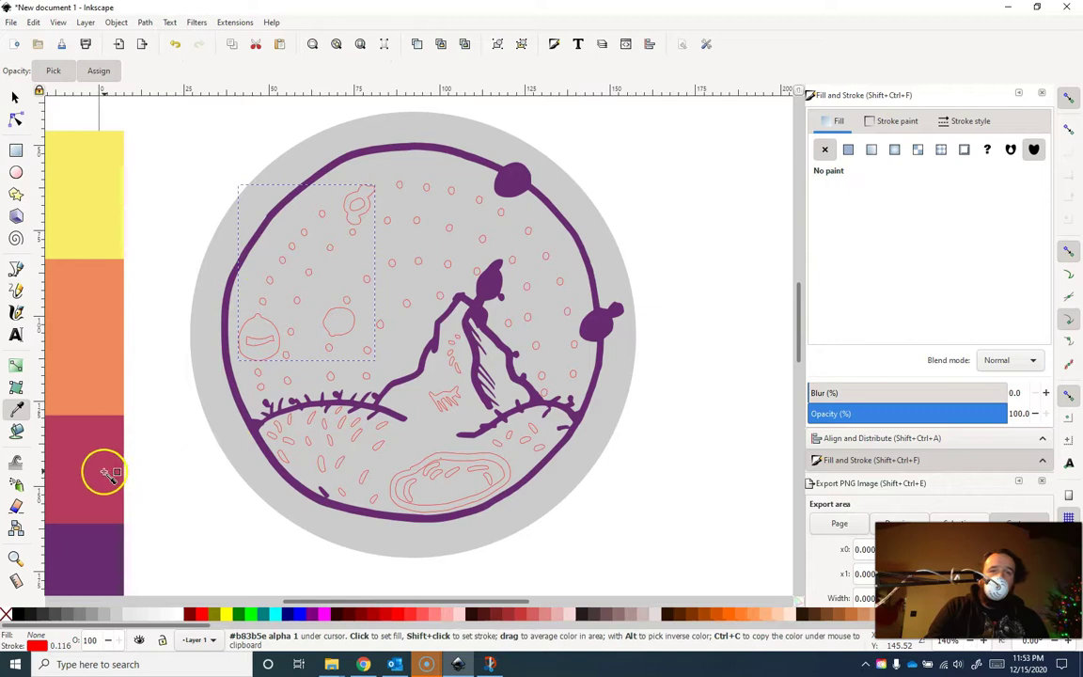
{"action": "left_click", "coordinate": [118, 472]}
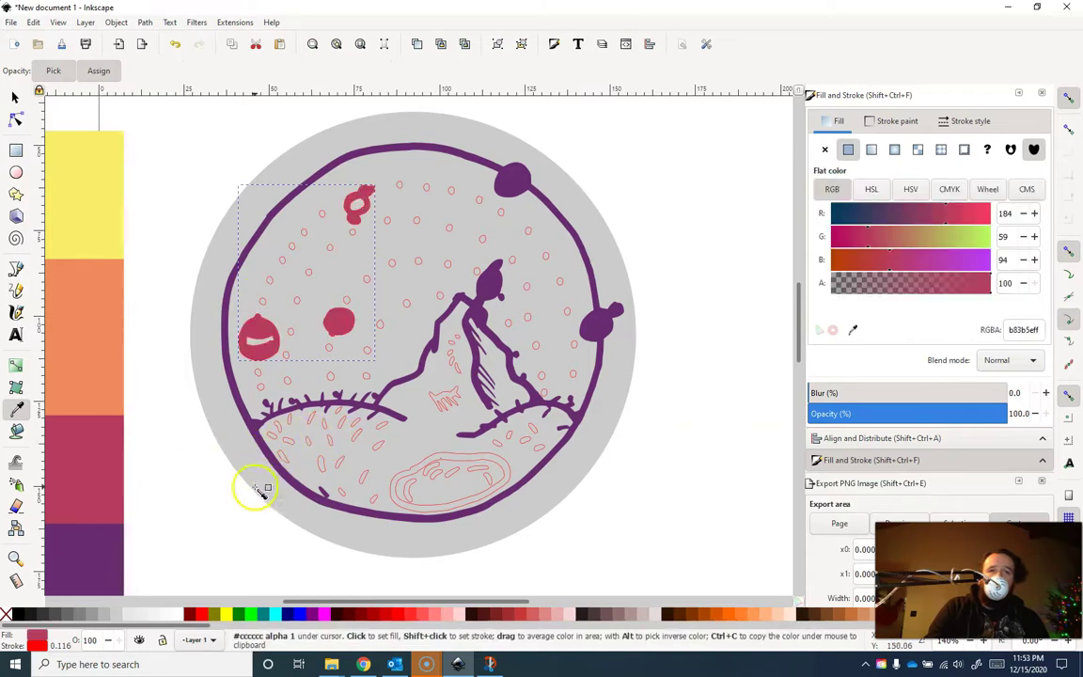
{"action": "left_click", "coordinate": [99, 468], "text": "shift"}
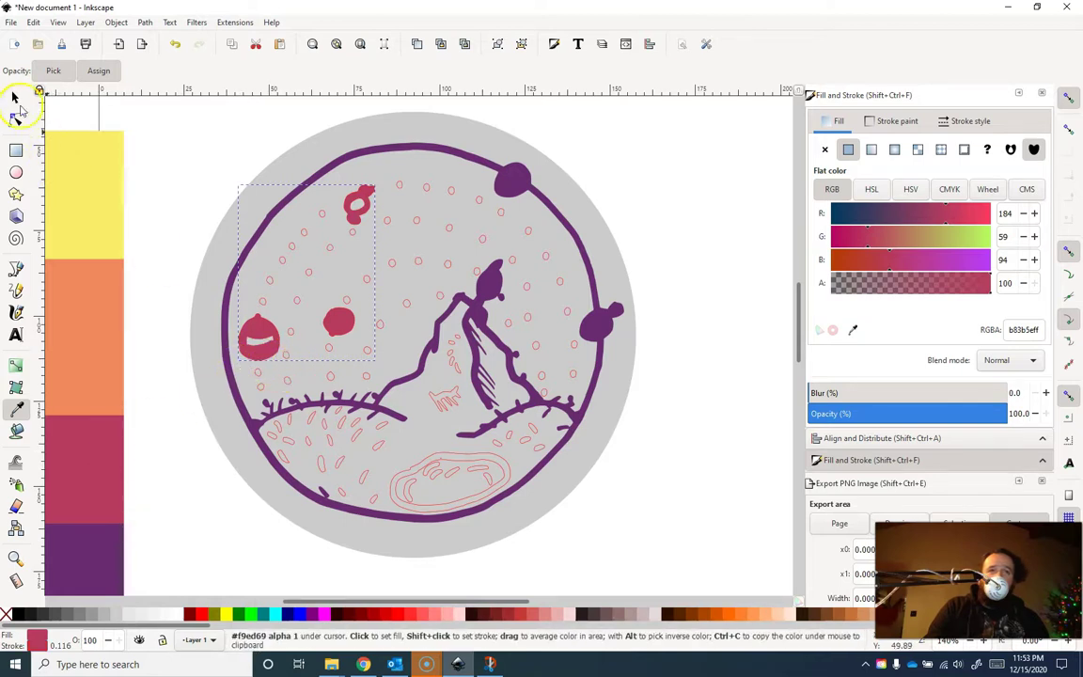
{"action": "left_click", "coordinate": [17, 101]}
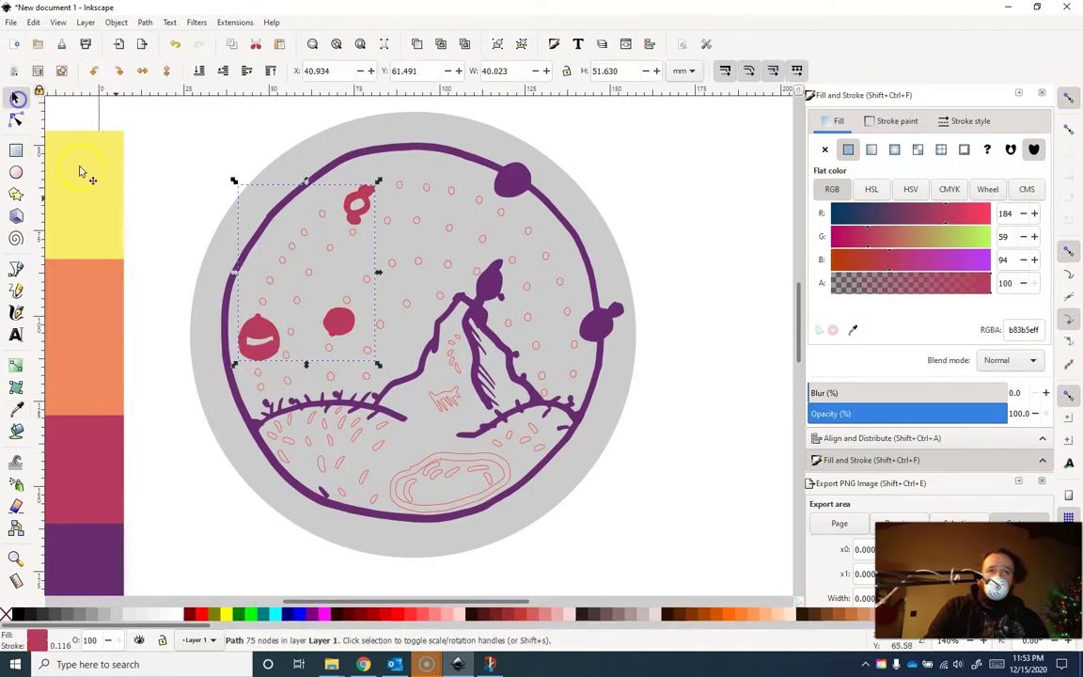
{"action": "left_click", "coordinate": [225, 329]}
Step: Apply the palette dark purple to the selected outline with the Dropper
{"action": "key", "text": "d"}
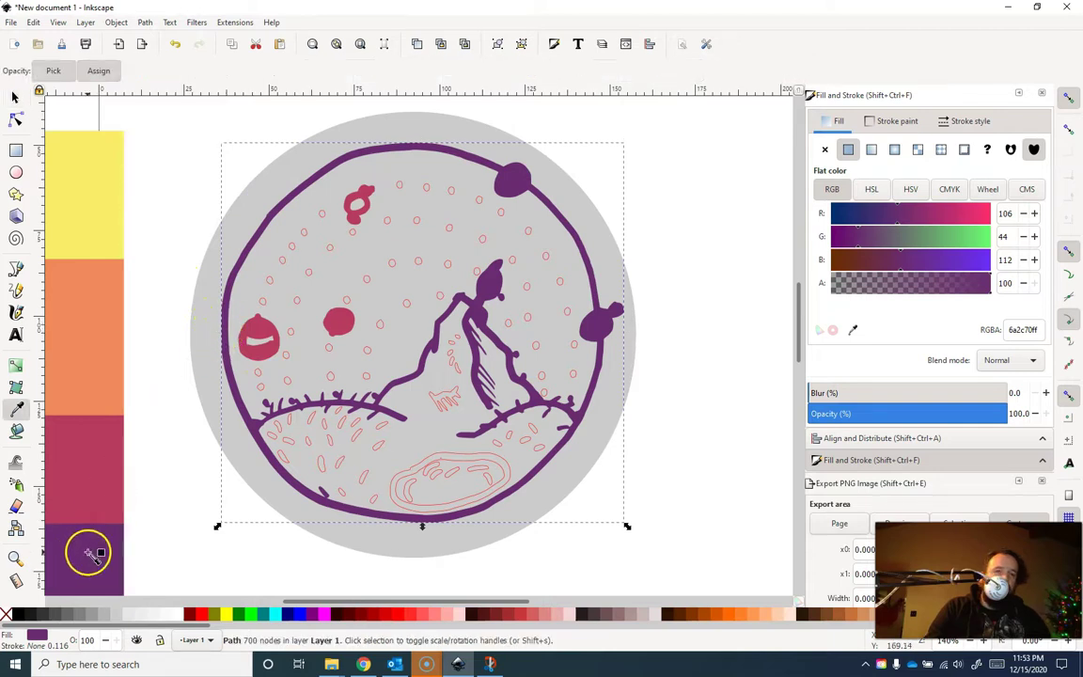
{"action": "left_click", "coordinate": [90, 556]}
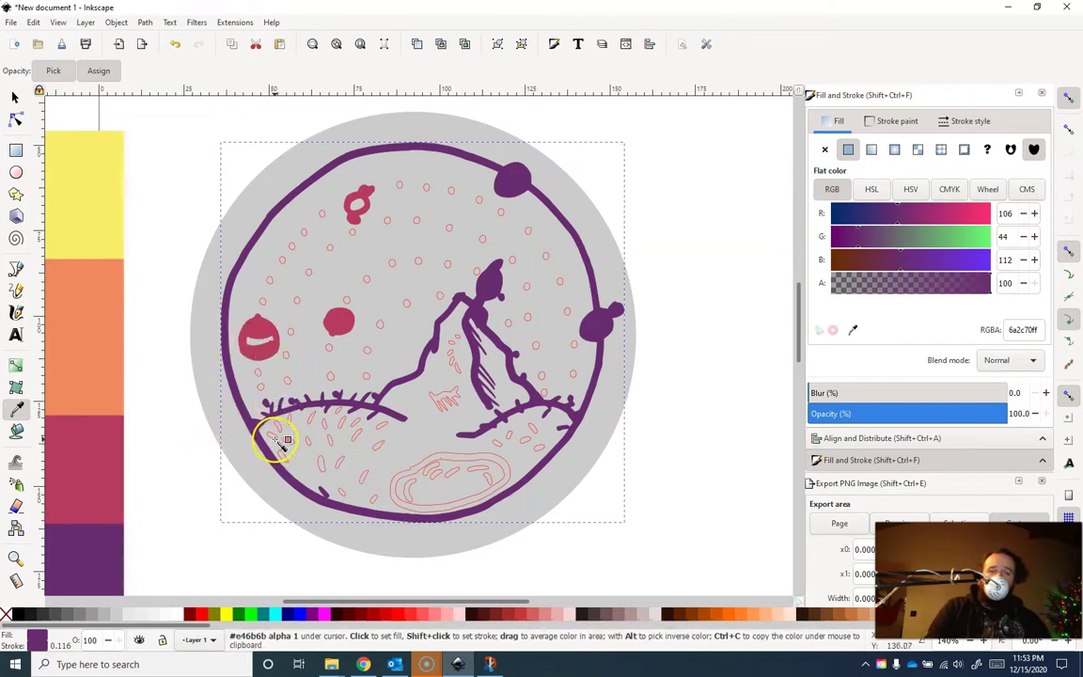
{"action": "left_click", "coordinate": [262, 374]}
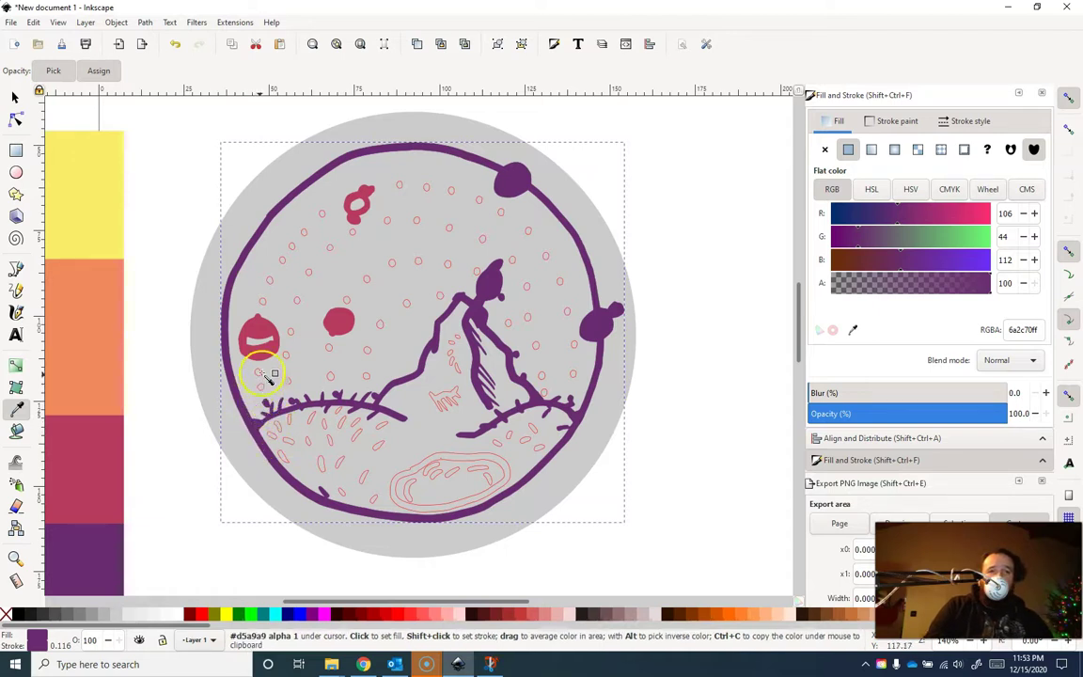
{"action": "left_click", "coordinate": [336, 446]}
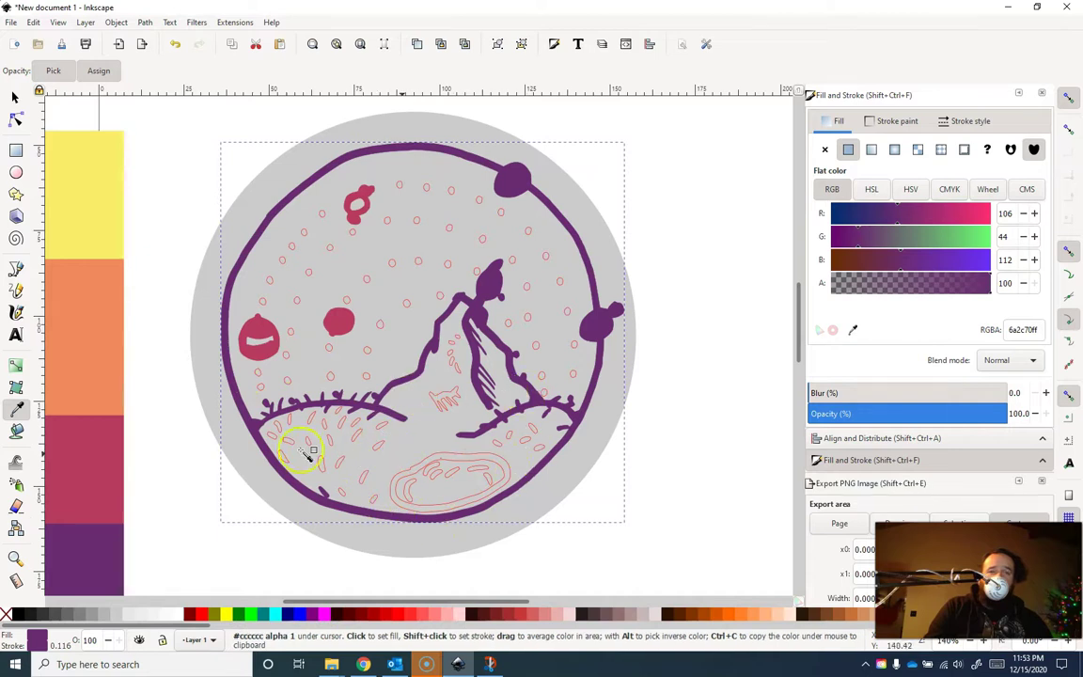
Step: Rubber-band select the hatch marks across the lower hill, excluding the outline and one stray shape
{"action": "left_click", "coordinate": [17, 96]}
{"action": "left_click", "coordinate": [211, 560]}
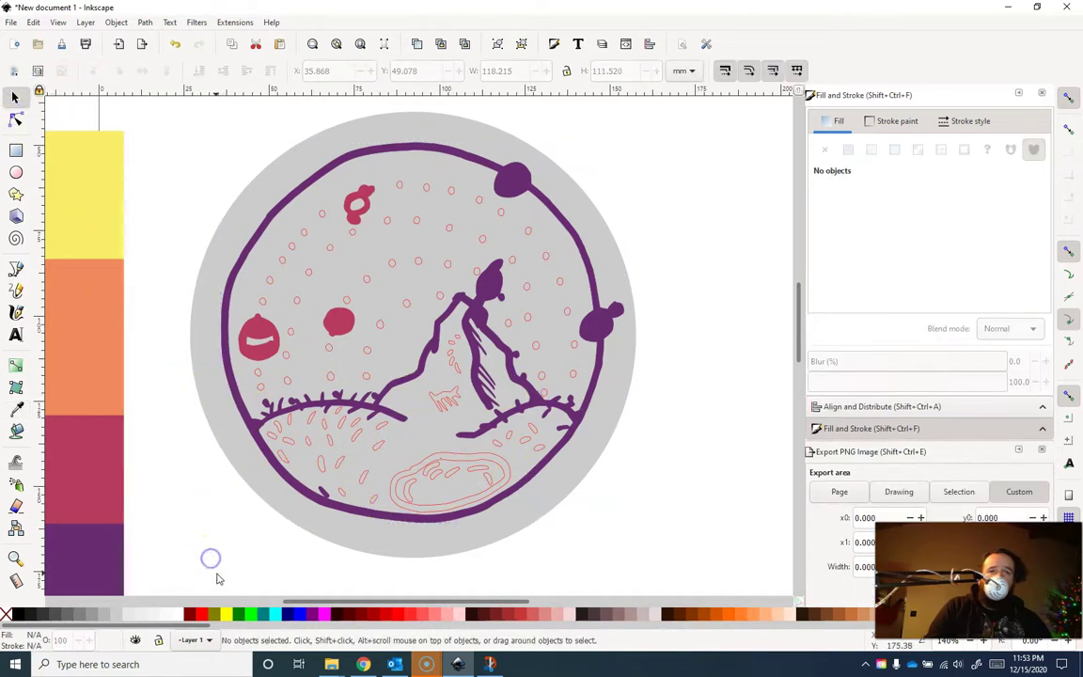
{"action": "mouse_move", "coordinate": [210, 585]}
{"action": "left_mouse_down"}
{"action": "mouse_move", "coordinate": [282, 434]}
{"action": "mouse_move", "coordinate": [350, 355]}
{"action": "left_mouse_up"}
{"action": "left_click_drag", "start_coordinate": [216, 552], "coordinate": [212, 414]}
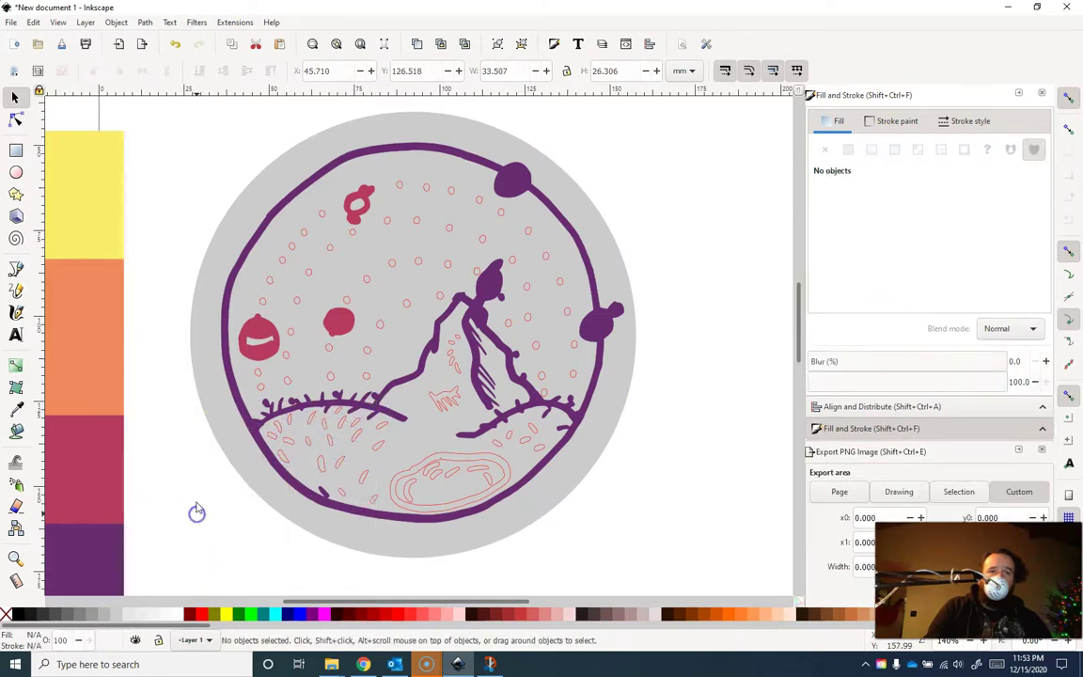
{"action": "left_click", "coordinate": [256, 425]}
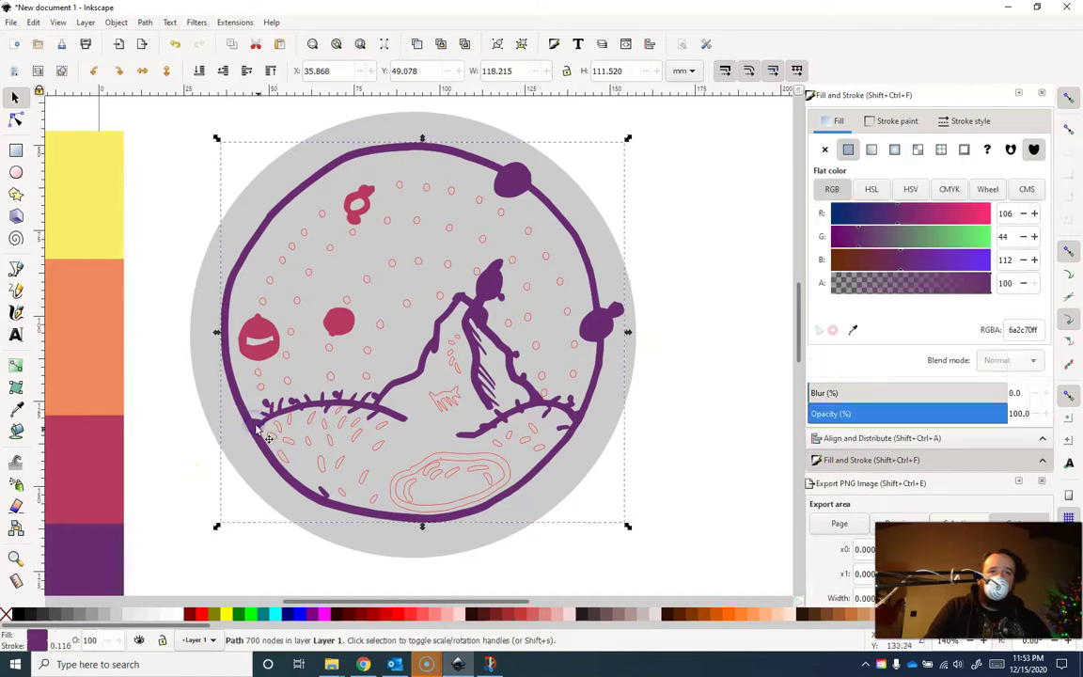
{"action": "left_click", "coordinate": [181, 538]}
{"action": "left_click_drag", "start_coordinate": [223, 564], "coordinate": [466, 379]}
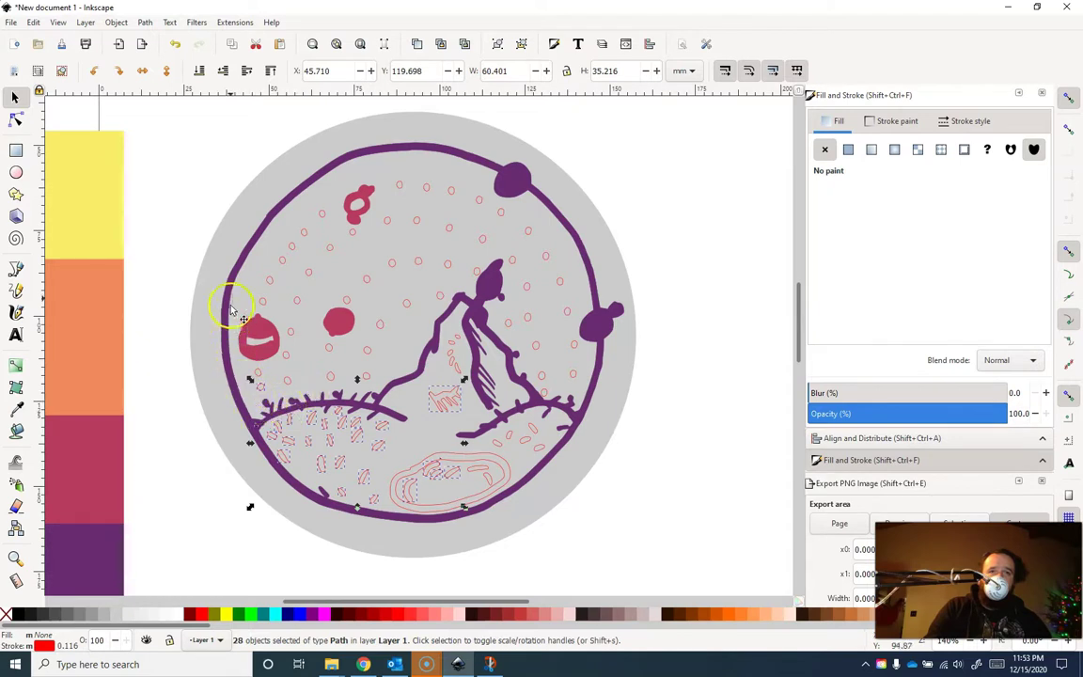
{"action": "left_click", "coordinate": [265, 389], "text": "shift"}
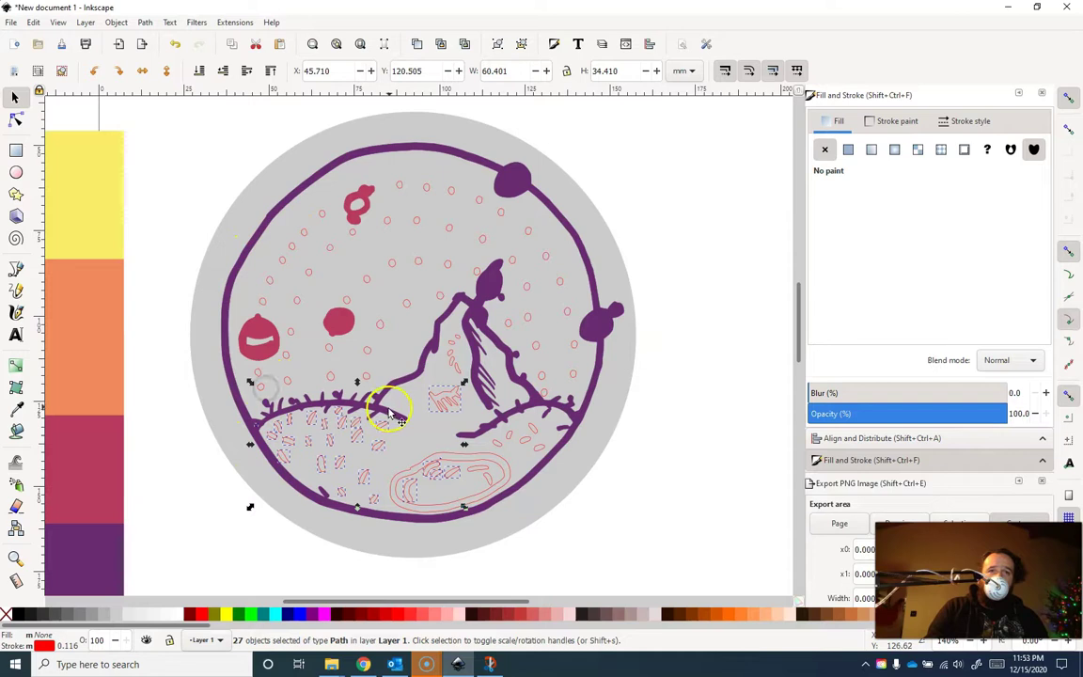
Step: Add the lower oval's shapes and remaining details, then combine everything with Ctrl+K
{"action": "left_click_drag", "start_coordinate": [608, 549], "coordinate": [385, 438]}
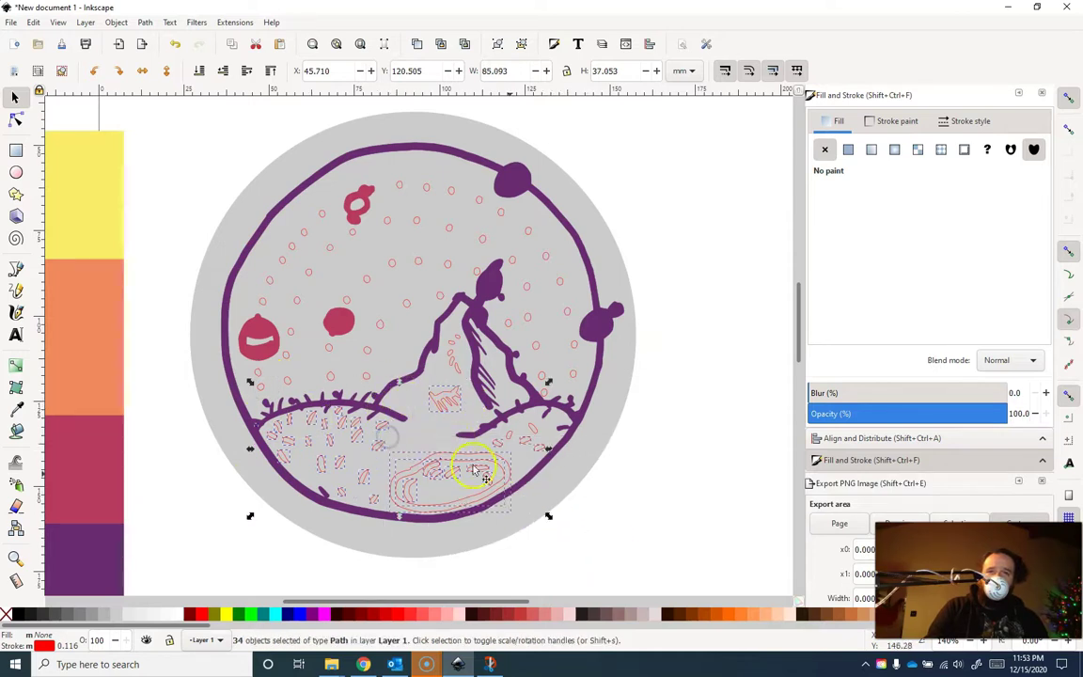
{"action": "left_click_drag", "start_coordinate": [609, 509], "coordinate": [496, 435]}
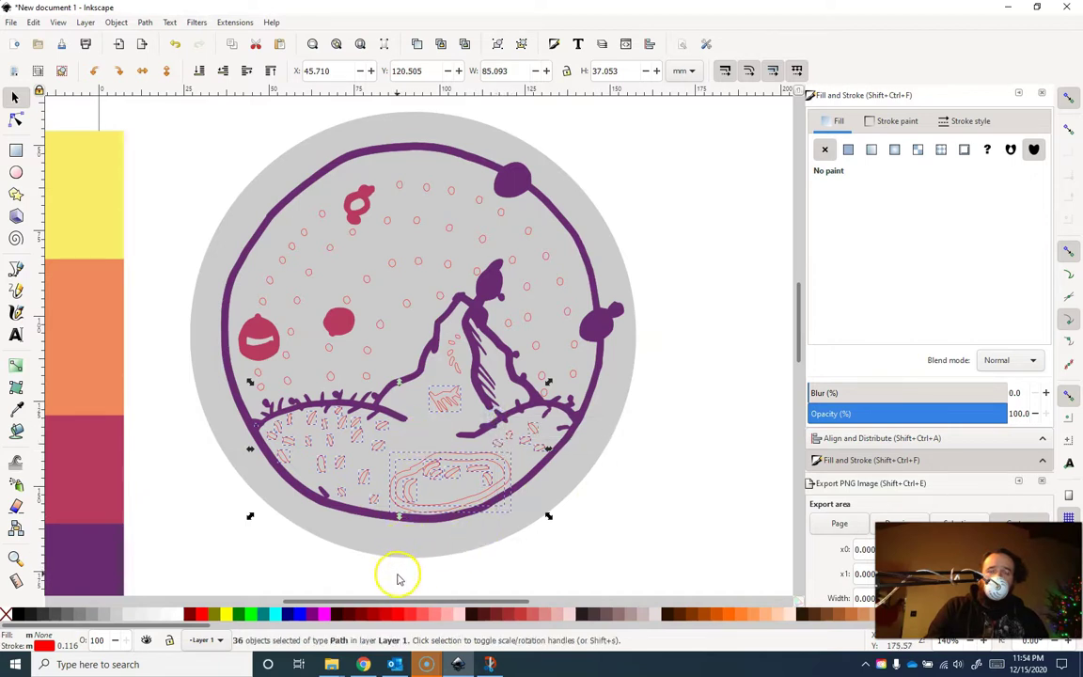
{"action": "left_click_drag", "start_coordinate": [393, 576], "coordinate": [466, 355]}
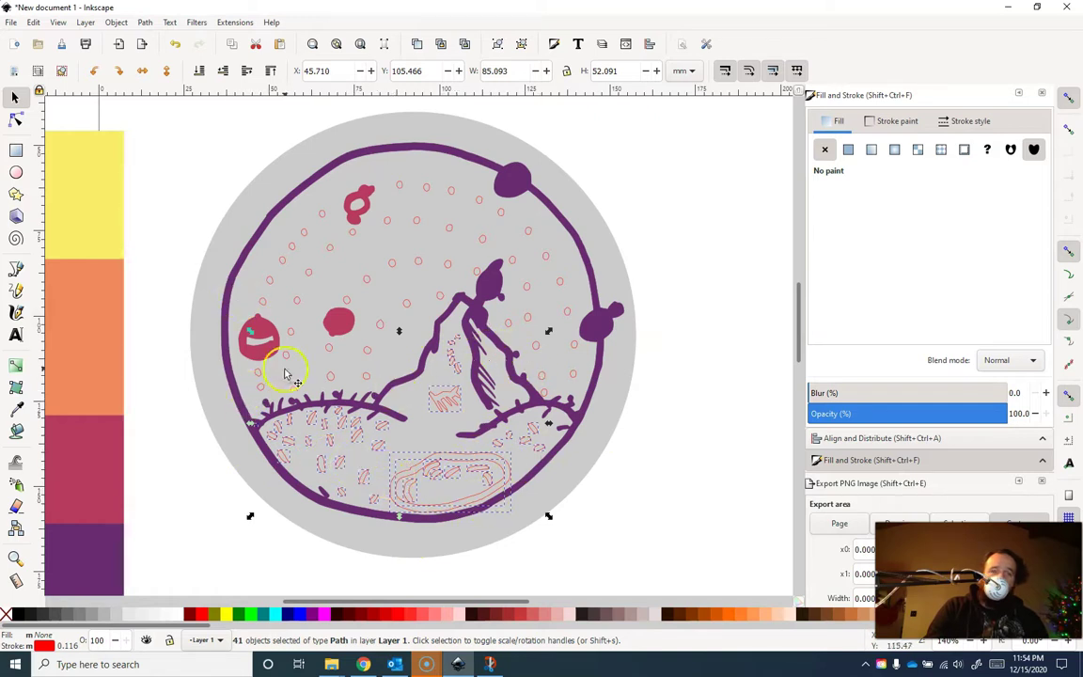
{"action": "key", "text": "ctrl+k"}
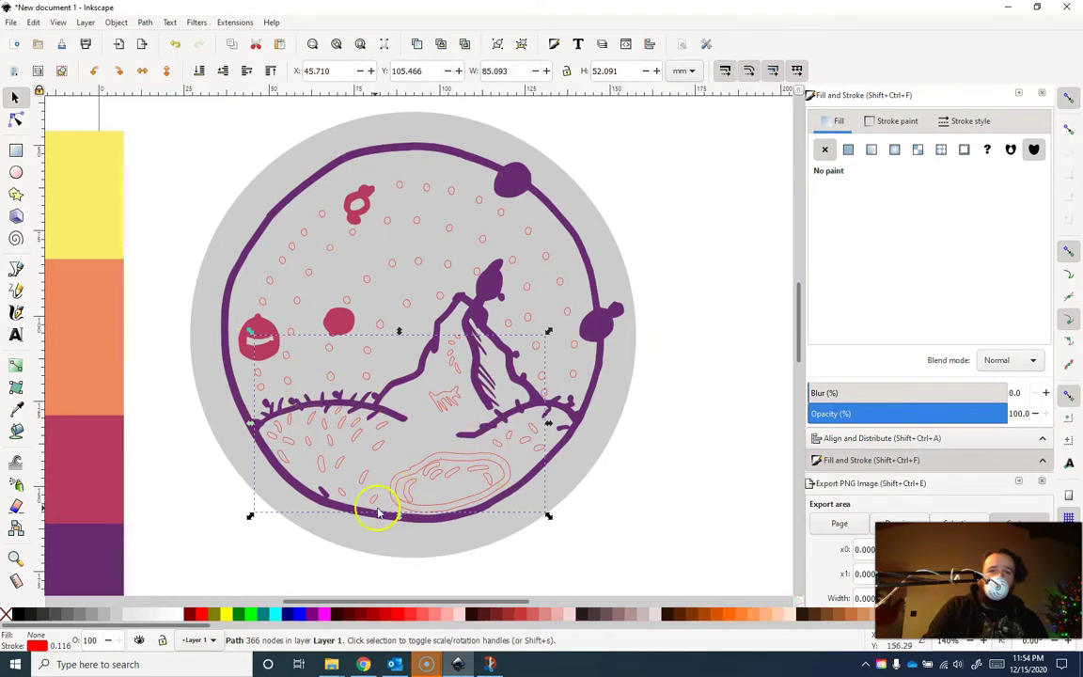
{"action": "key", "text": "d"}
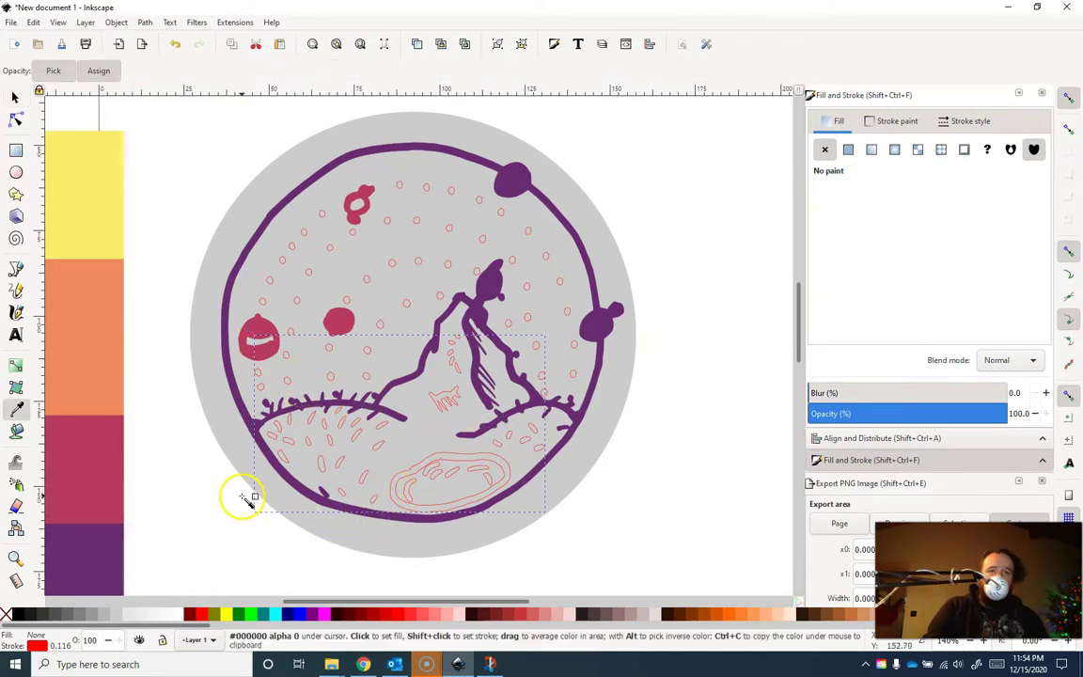
Step: Color the combined hatch-mark path with the palette orange f08a5d
{"action": "left_click", "coordinate": [108, 379]}
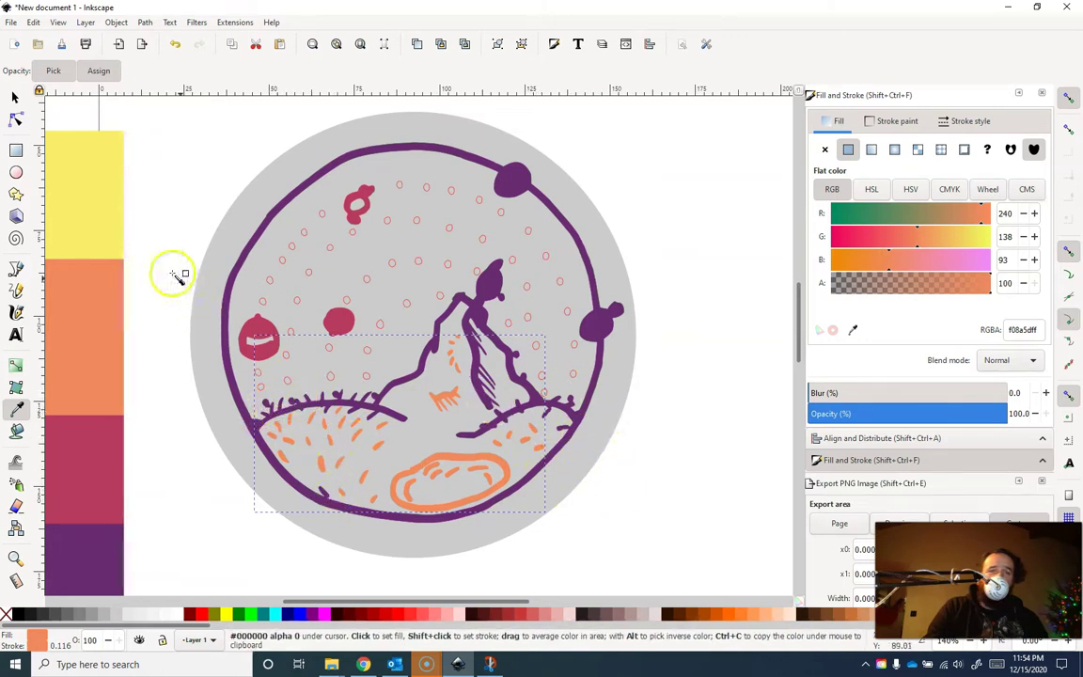
{"action": "left_click", "coordinate": [14, 97]}
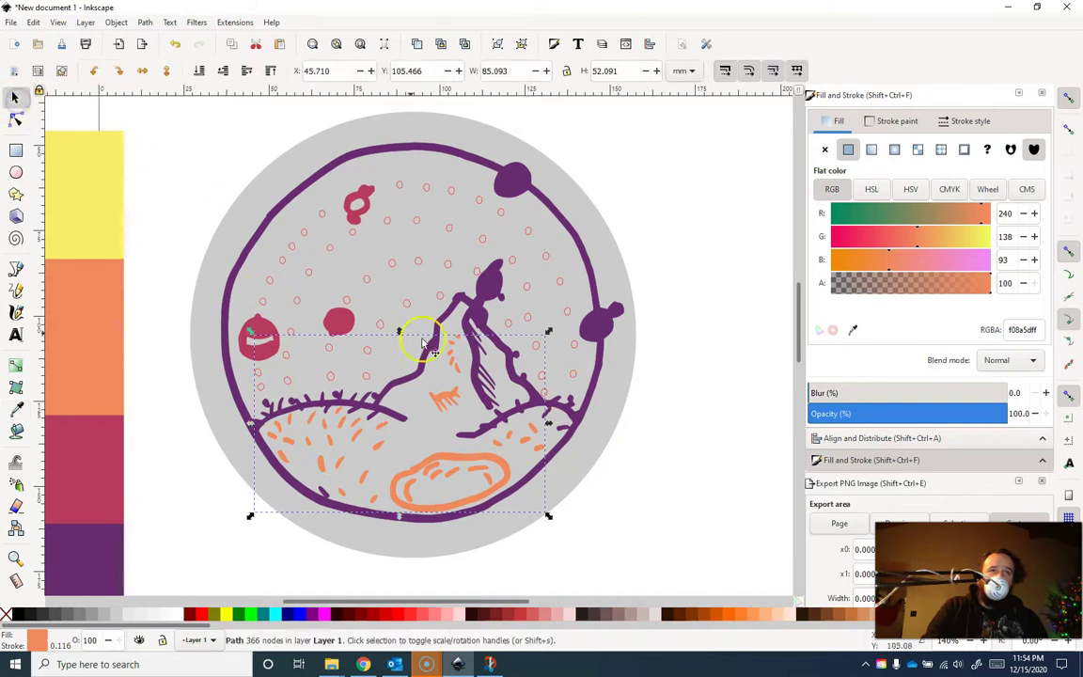
Step: Sweep-select all the drawing's shapes, then drop the red blob from the selection
{"action": "left_click", "coordinate": [181, 122]}
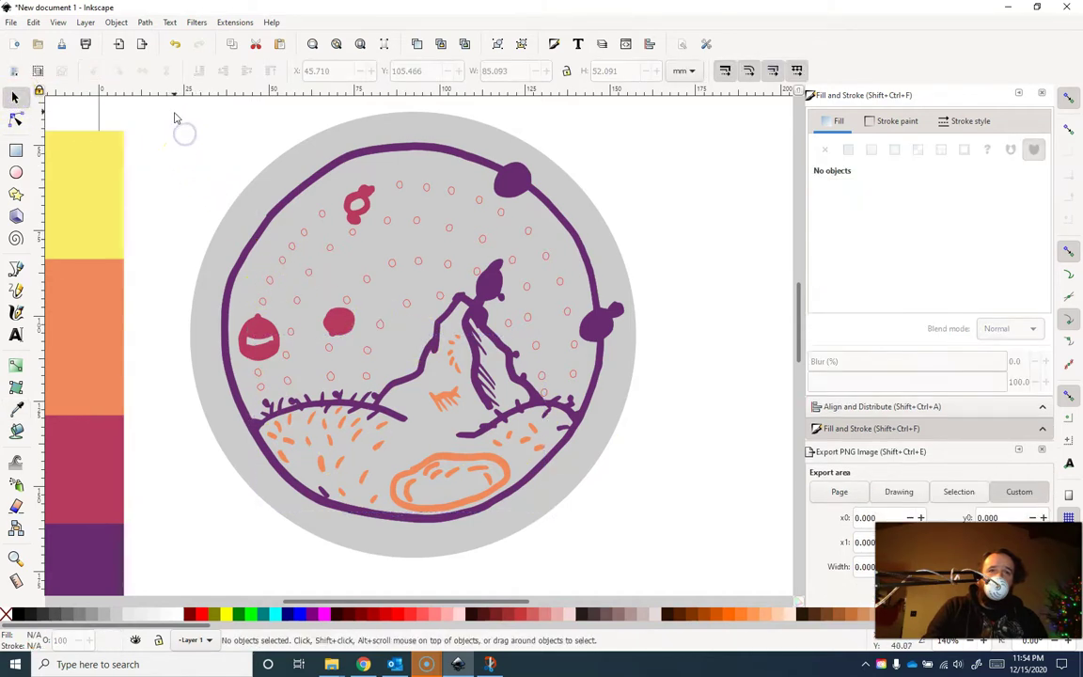
{"action": "left_click_drag", "start_coordinate": [165, 115], "coordinate": [638, 414]}
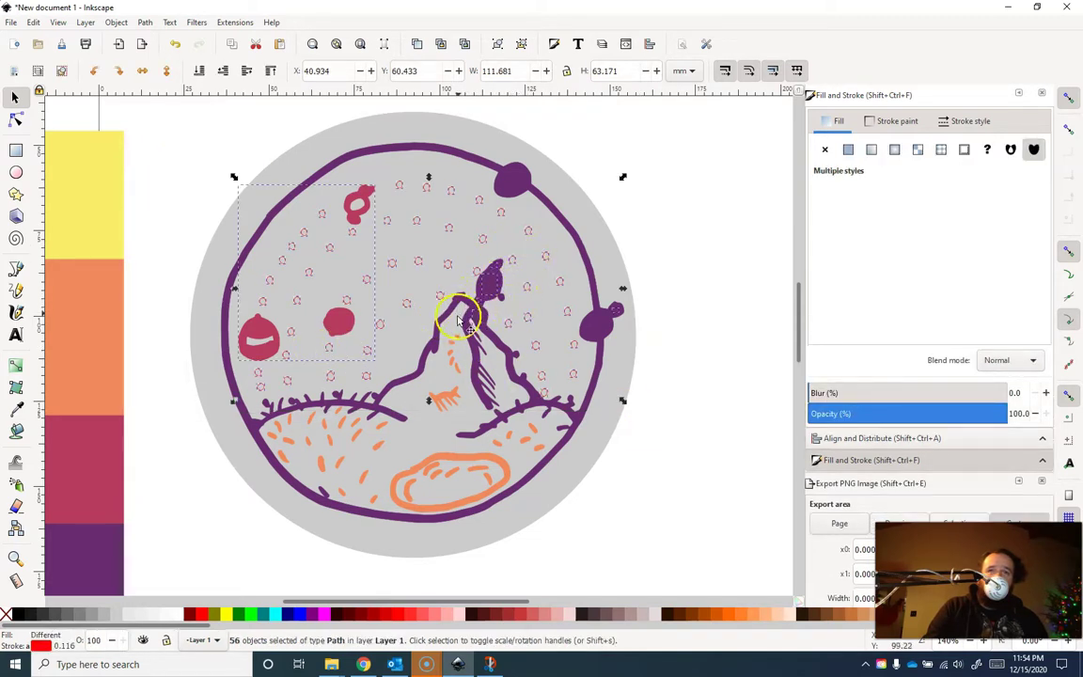
{"action": "left_click", "coordinate": [267, 333], "text": "shift"}
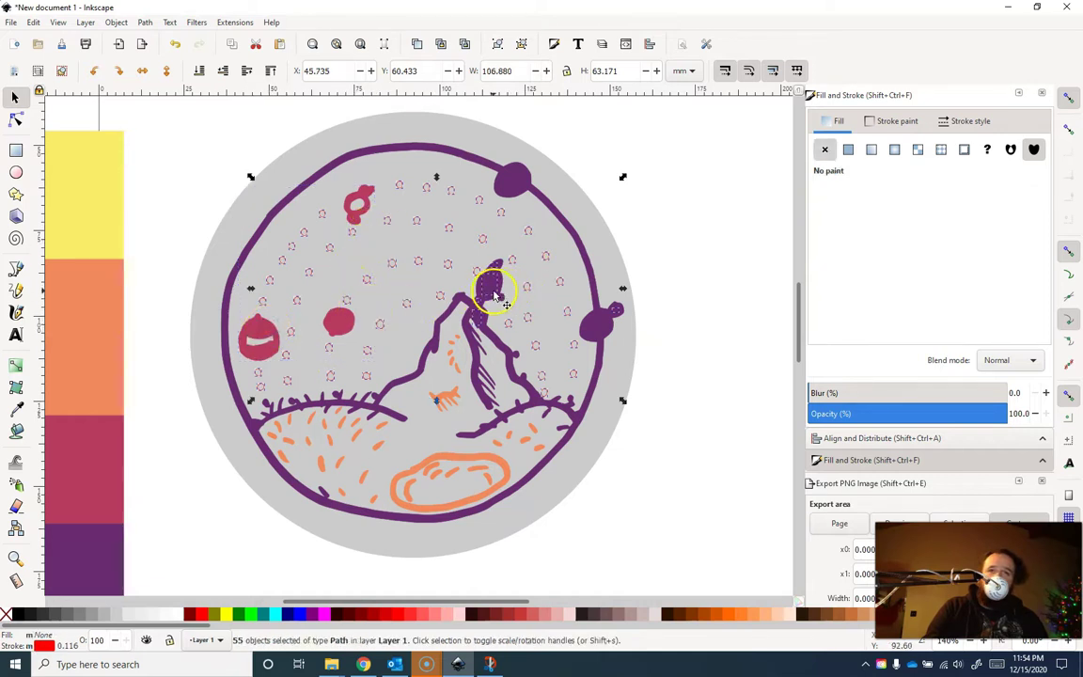
Step: Make sure the purple mountain path and the right purple blob are included in the selection
{"action": "left_click", "coordinate": [480, 320], "text": "shift"}
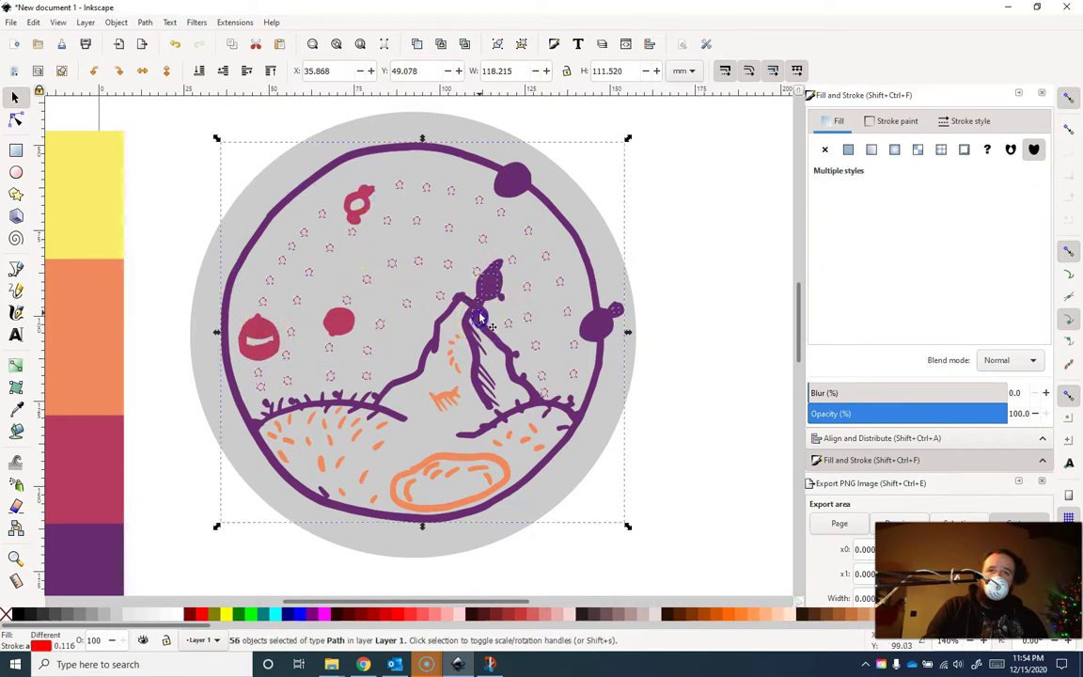
{"action": "left_click", "coordinate": [480, 321], "text": "shift"}
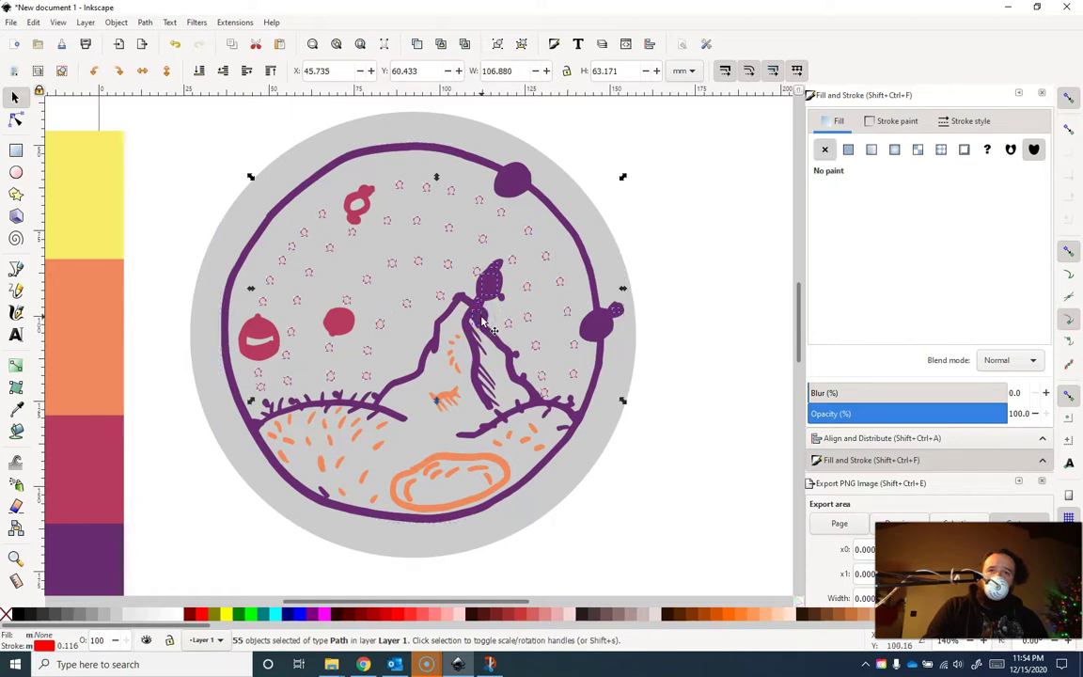
{"action": "left_click", "coordinate": [479, 321], "text": "shift"}
{"action": "left_click", "coordinate": [476, 323], "text": "shift"}
{"action": "left_click", "coordinate": [488, 297], "text": "shift"}
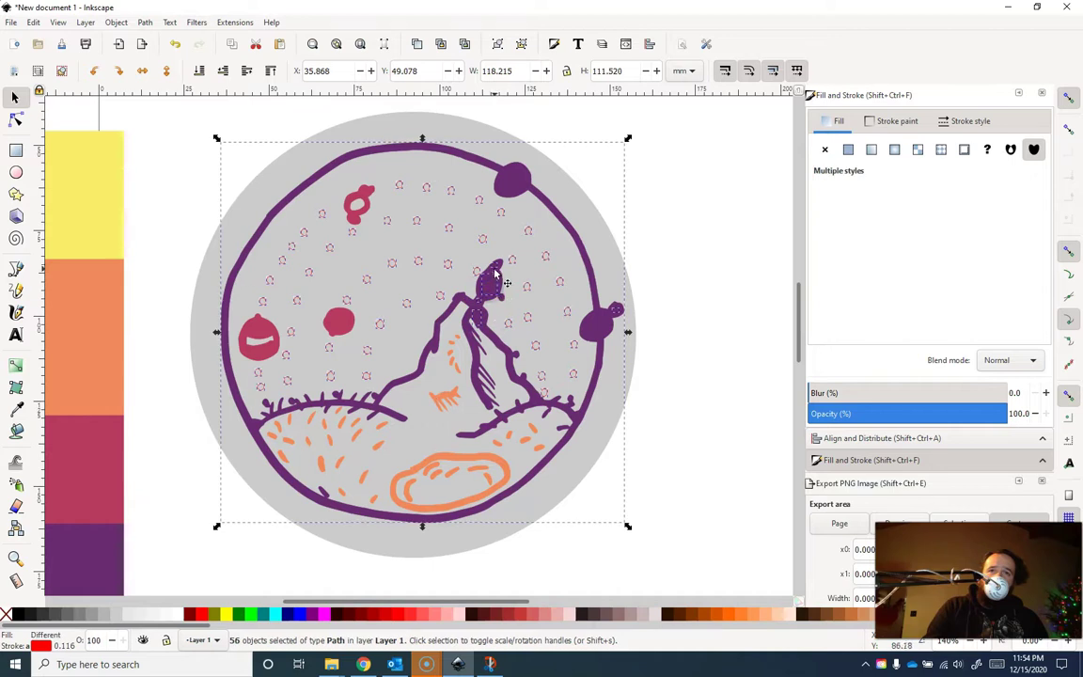
{"action": "left_click", "coordinate": [496, 273], "text": "shift"}
{"action": "left_click", "coordinate": [487, 297], "text": "shift"}
{"action": "left_click", "coordinate": [616, 314], "text": "shift"}
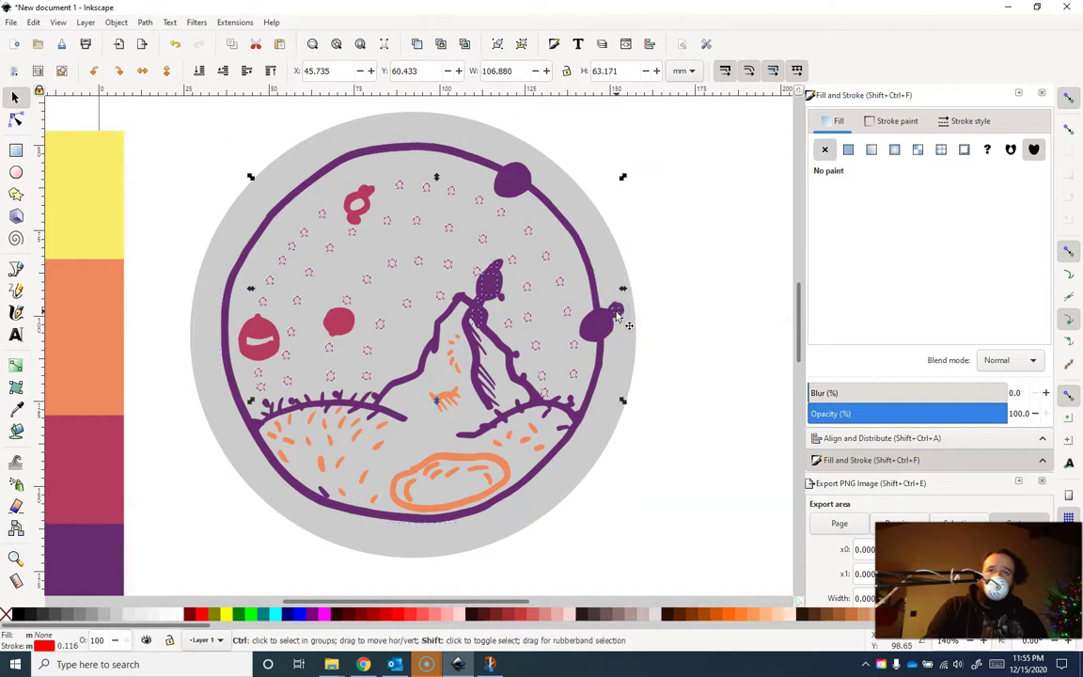
{"action": "left_click", "coordinate": [616, 314], "text": "shift"}
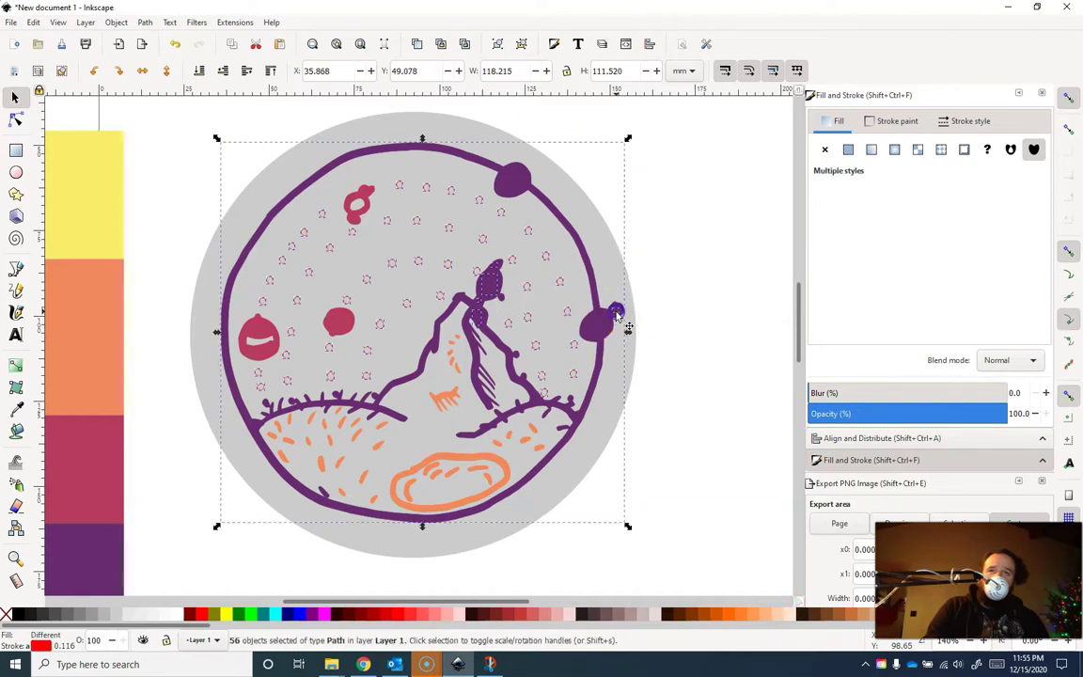
{"action": "left_click", "coordinate": [615, 314], "text": "shift"}
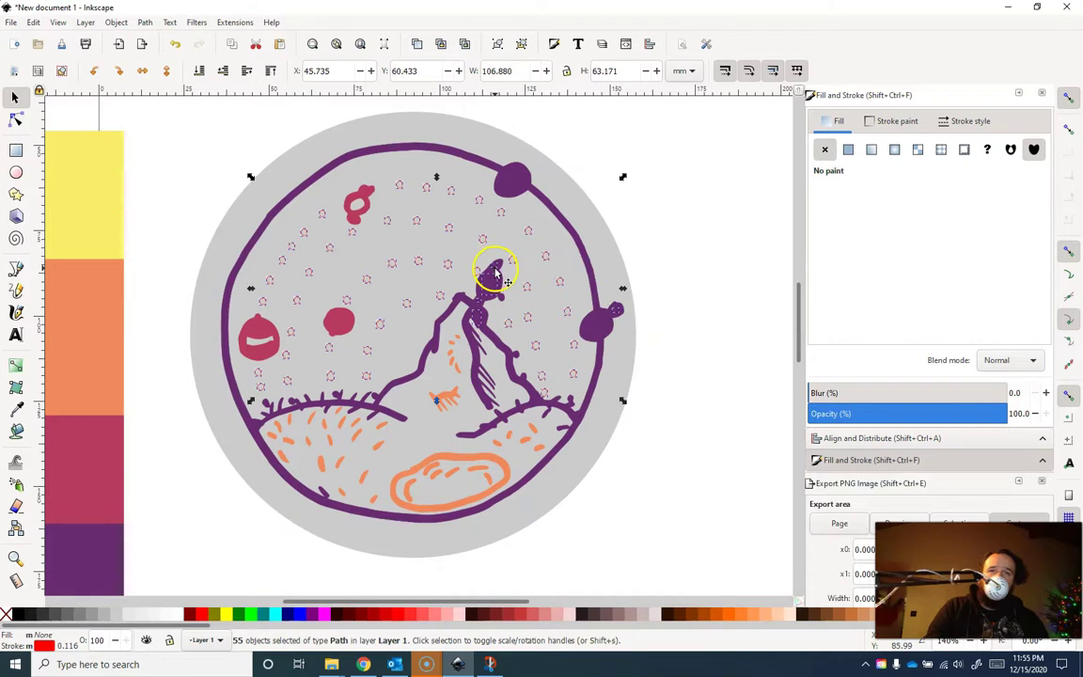
{"action": "left_click", "coordinate": [615, 314], "text": "shift"}
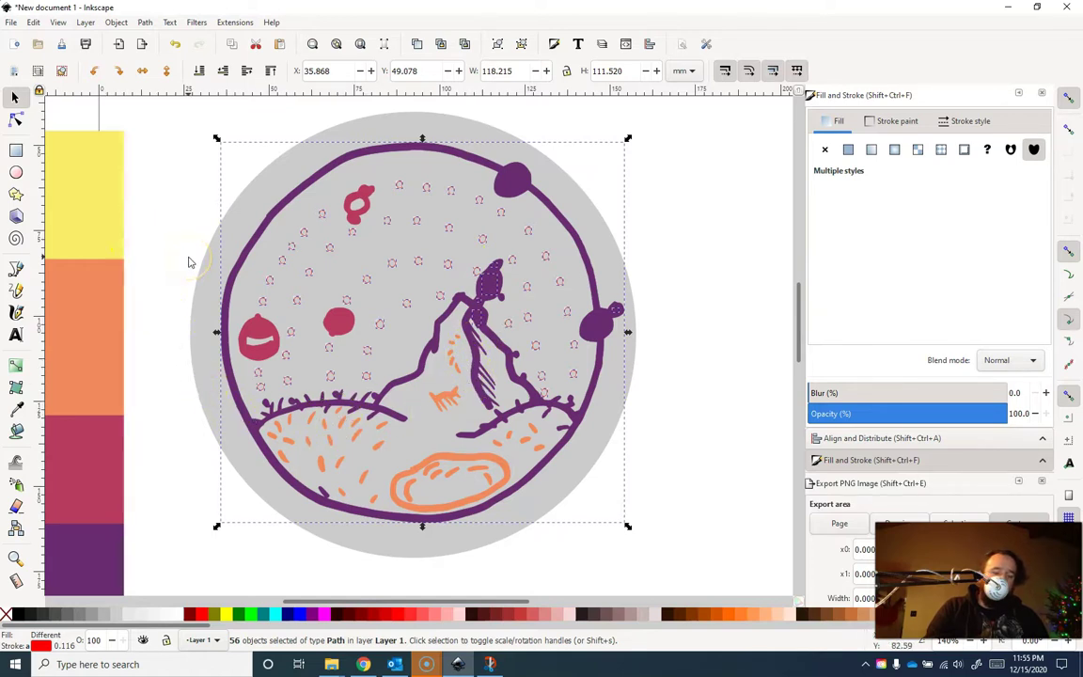
Step: Give the selected outlines and sky dots yellow f9ed69 fill and stroke
{"action": "key", "text": "d"}
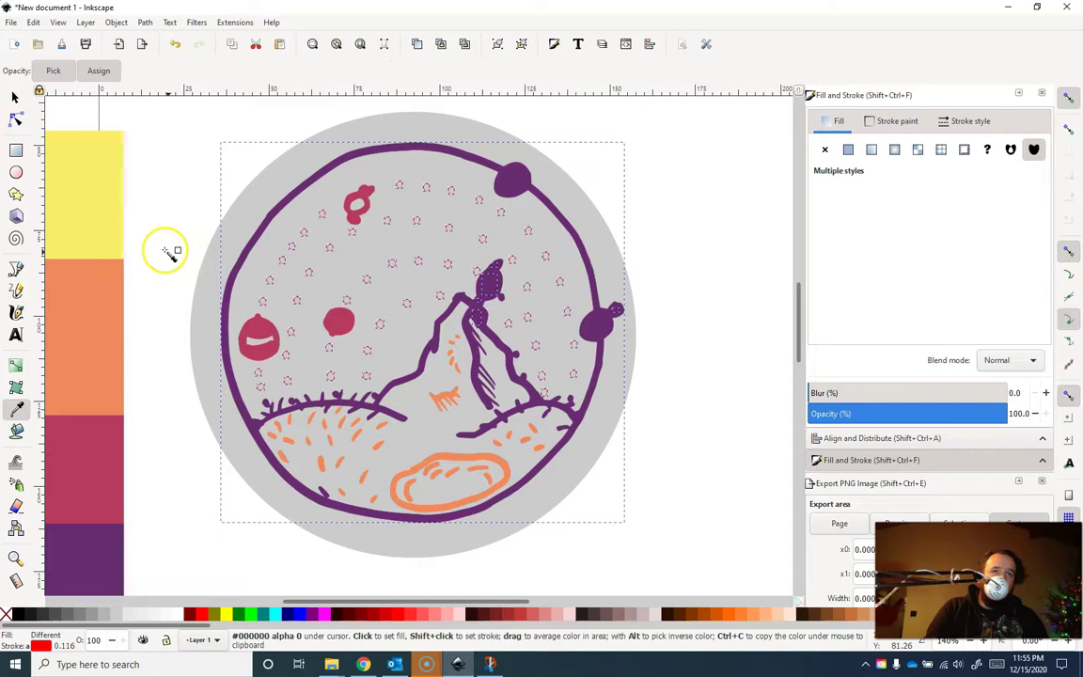
{"action": "left_click", "coordinate": [110, 221]}
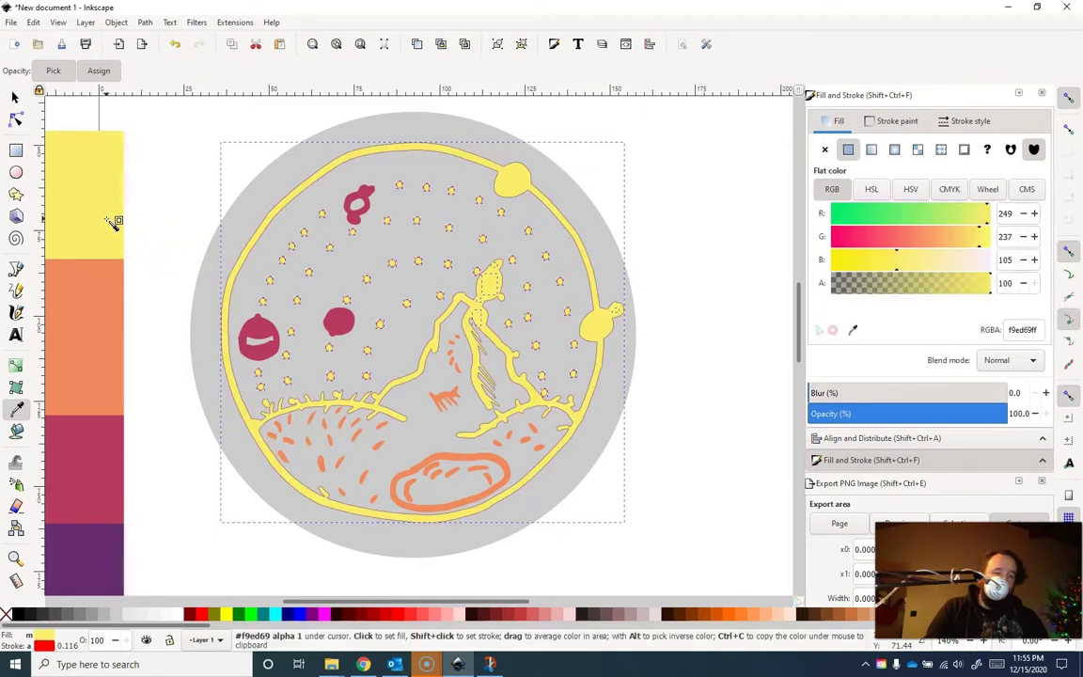
{"action": "left_click", "coordinate": [110, 220], "text": "shift"}
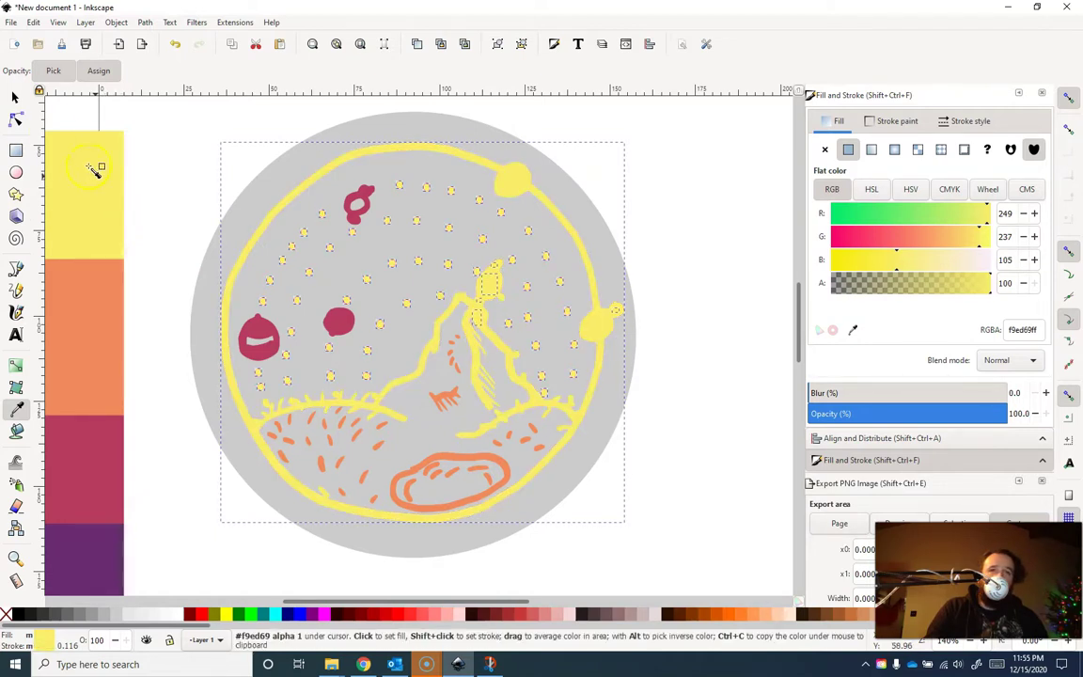
{"action": "left_click", "coordinate": [14, 97]}
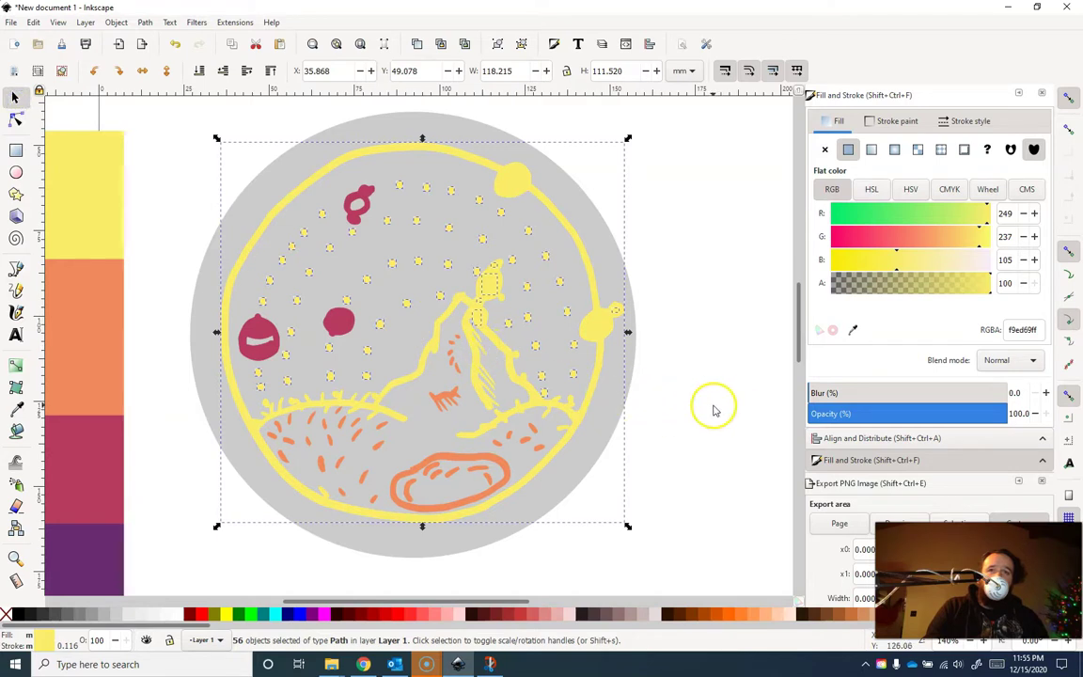
{"action": "left_click", "coordinate": [723, 368]}
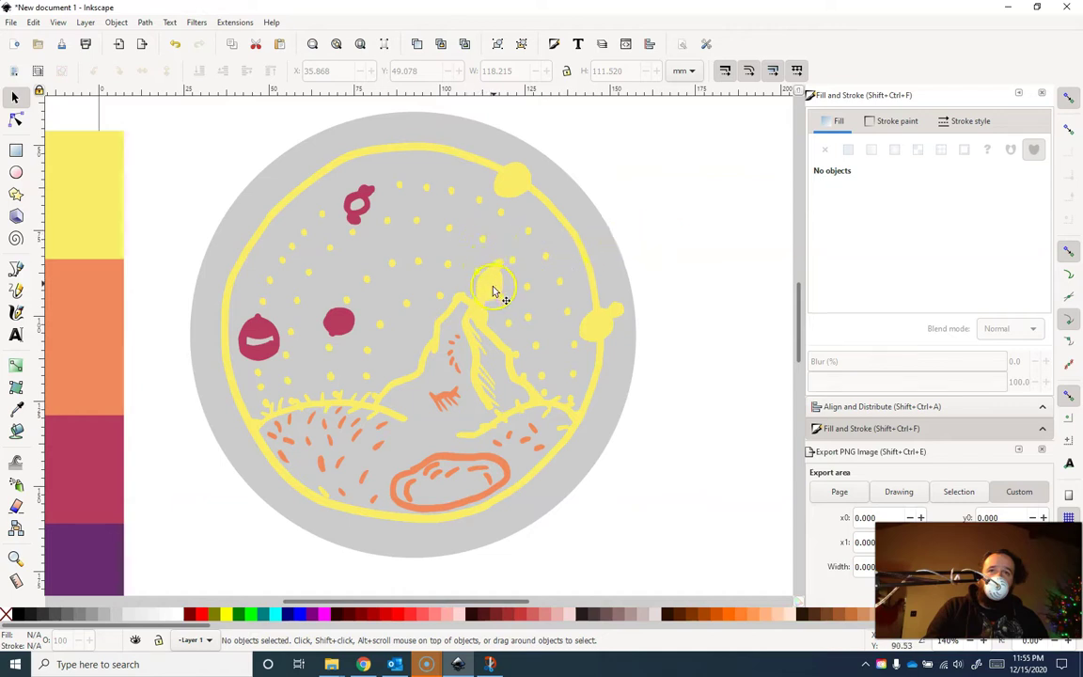
{"action": "left_click", "coordinate": [492, 290]}
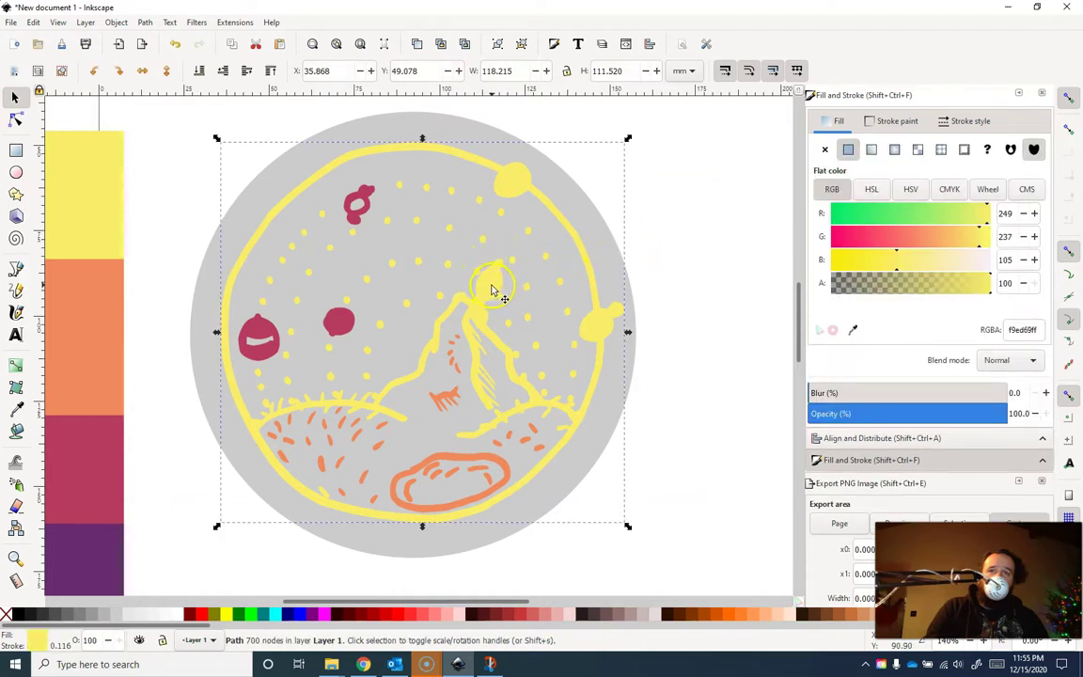
Step: Send the yellow path, then the grey background circle, to the bottom
{"action": "left_click", "coordinate": [199, 71]}
{"action": "left_click", "coordinate": [210, 263]}
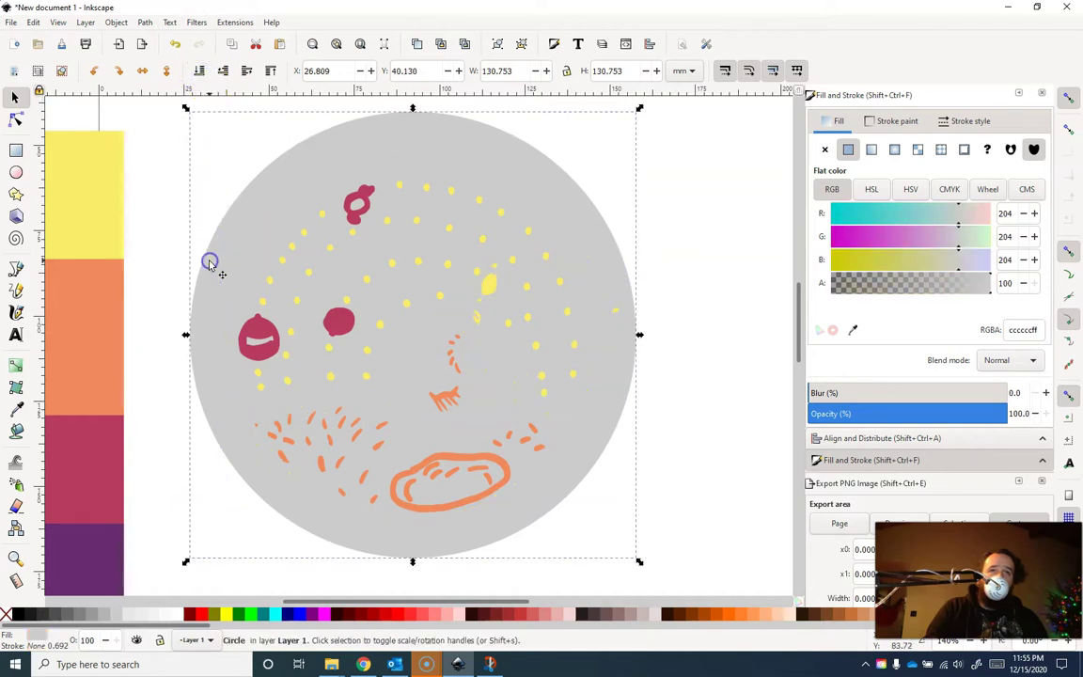
{"action": "left_click", "coordinate": [199, 71]}
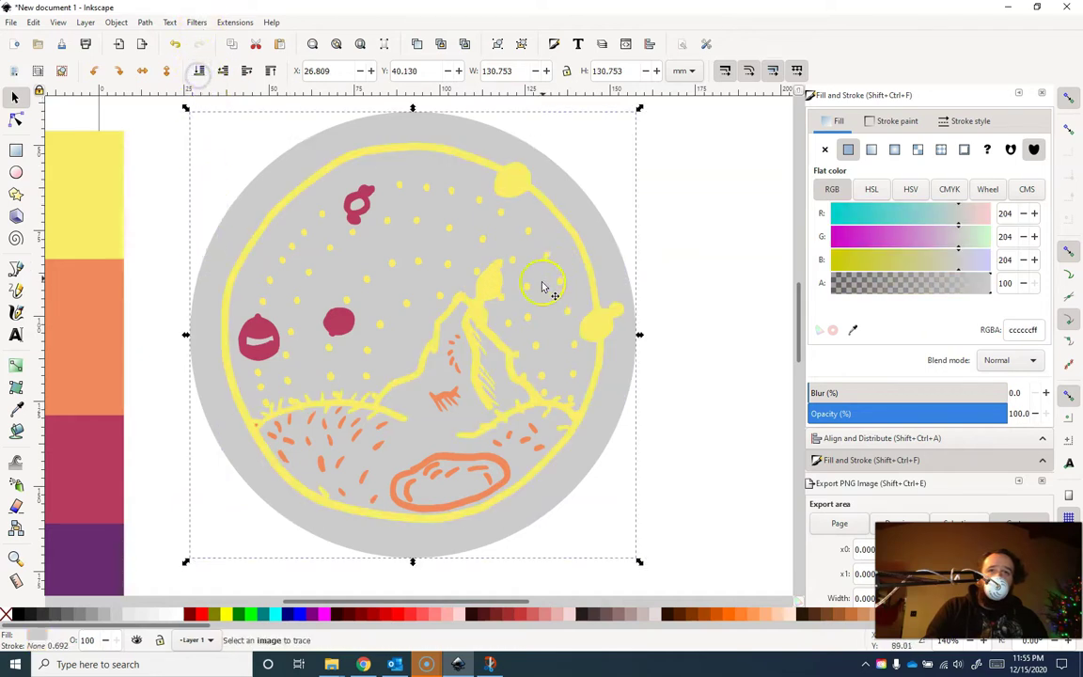
Step: Combine the four yellow outline pieces and the small right leftover into one path
{"action": "left_click", "coordinate": [487, 287]}
{"action": "left_click", "coordinate": [496, 268], "text": "shift"}
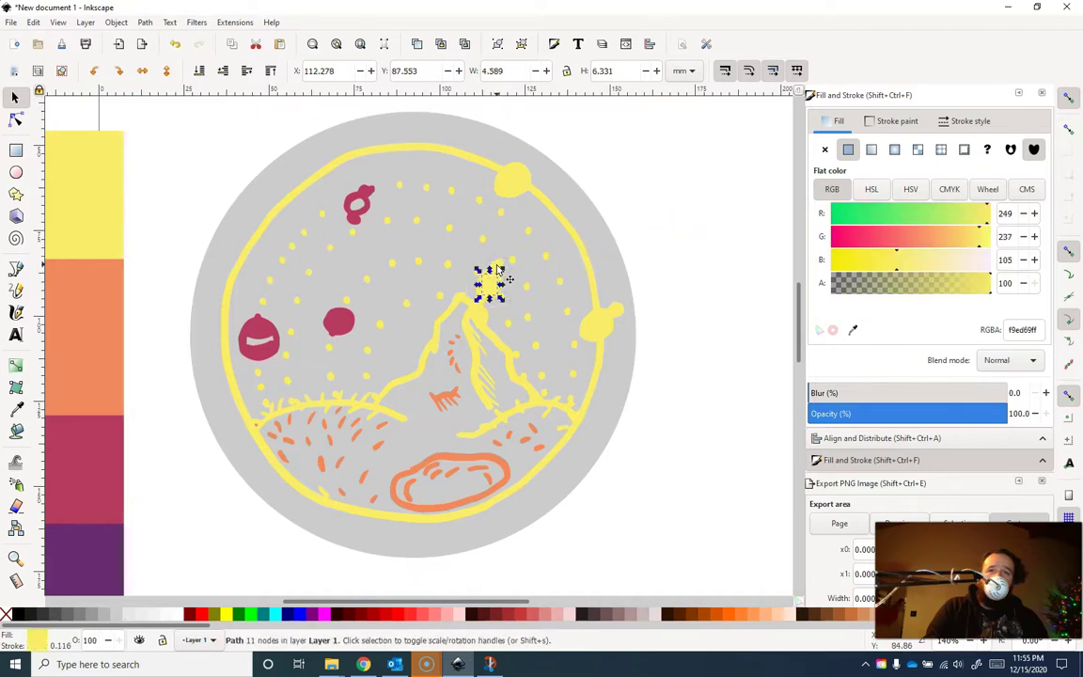
{"action": "left_click", "coordinate": [479, 316], "text": "shift"}
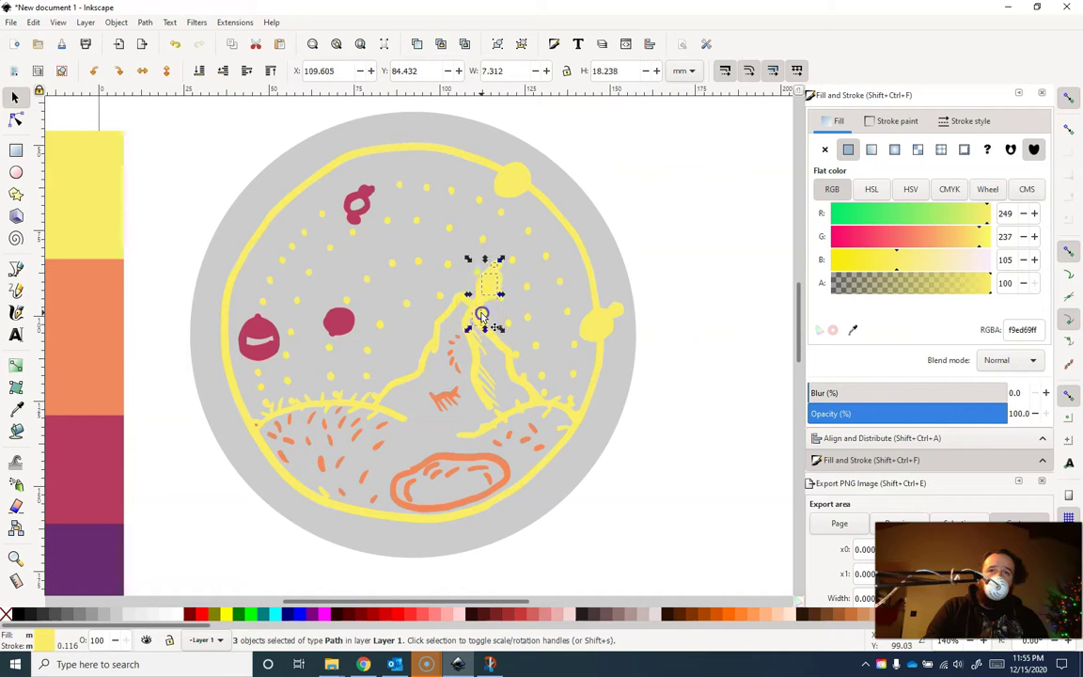
{"action": "left_click", "coordinate": [601, 332], "text": "shift"}
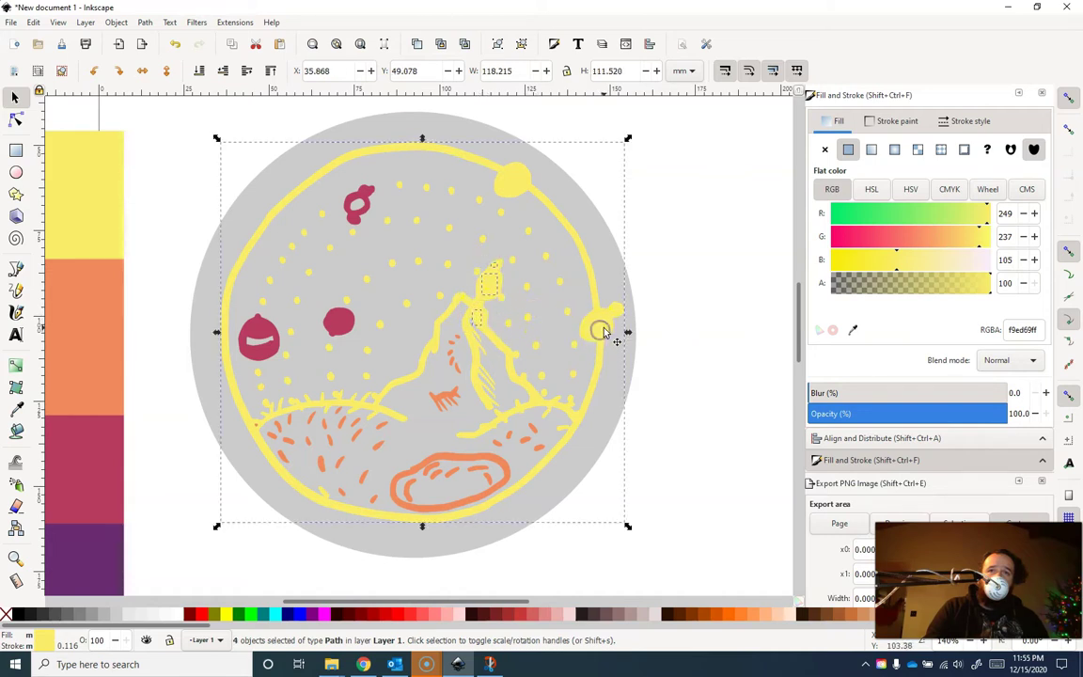
{"action": "key", "text": "ctrl"}
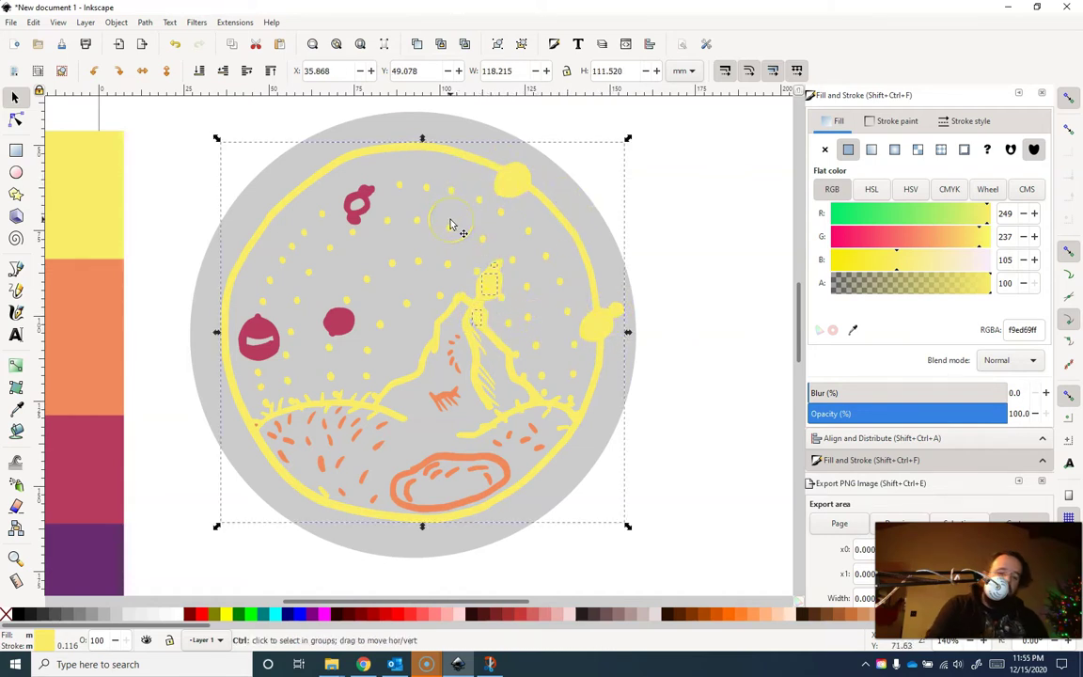
{"action": "key", "text": "ctrl+k"}
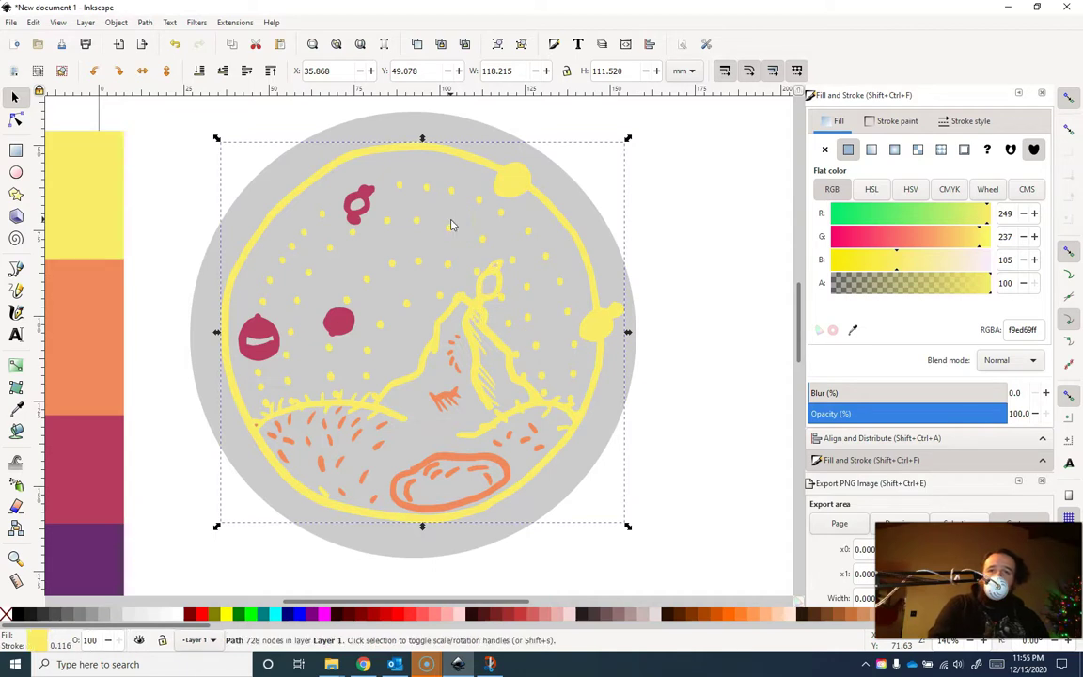
{"action": "left_click", "coordinate": [523, 227]}
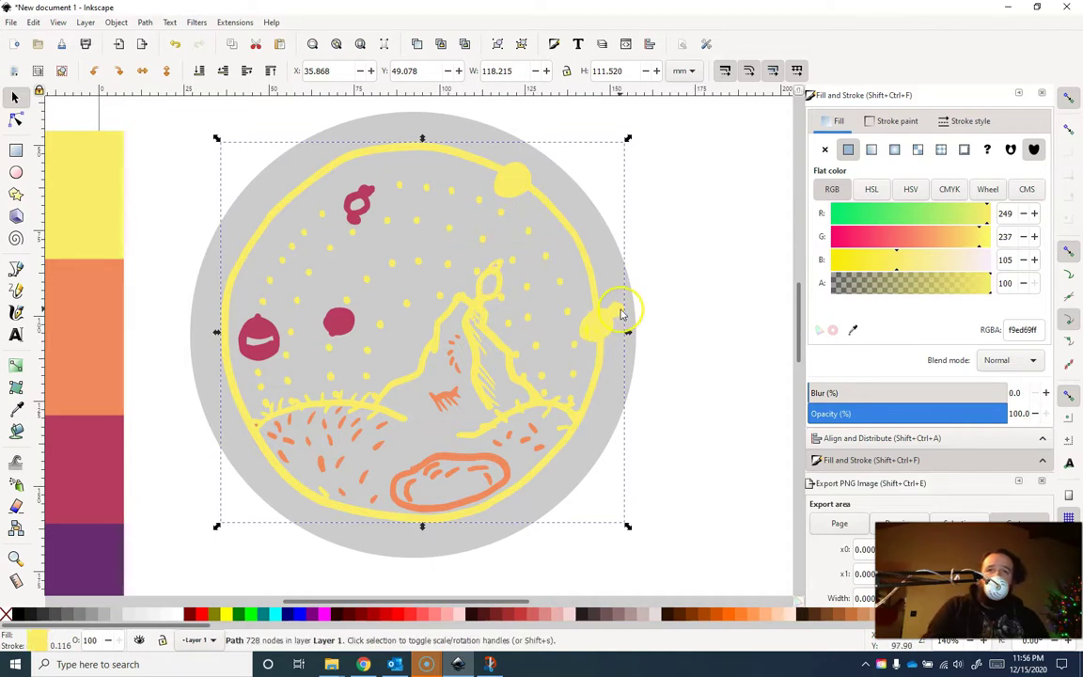
{"action": "left_click_drag", "start_coordinate": [715, 302], "coordinate": [579, 356]}
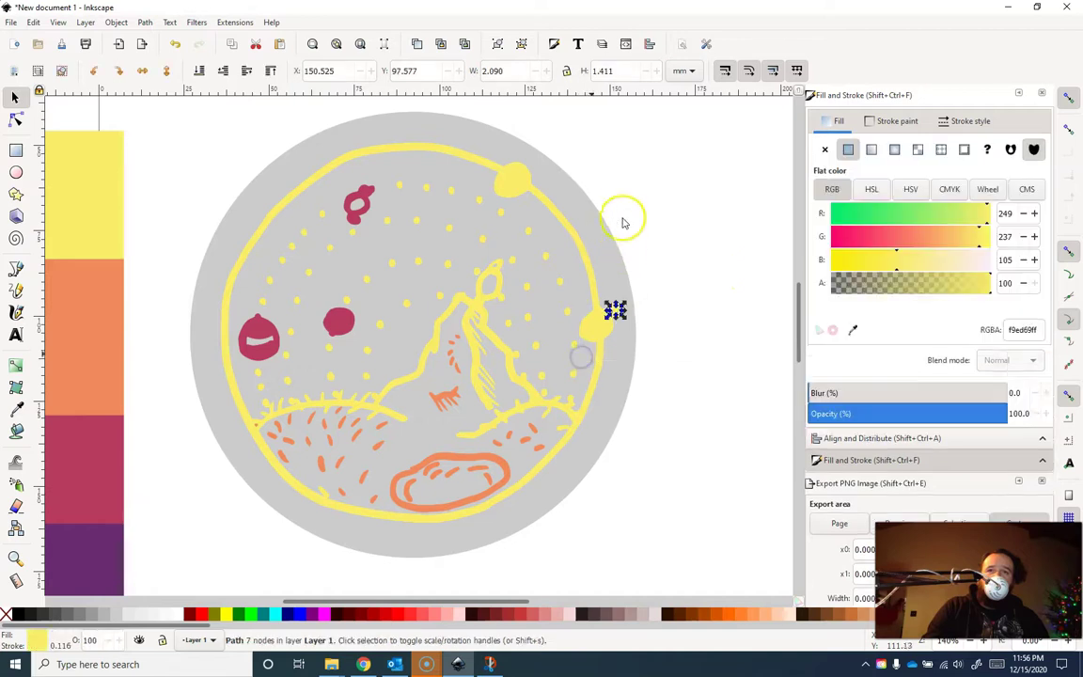
{"action": "left_click", "coordinate": [517, 185], "text": "shift"}
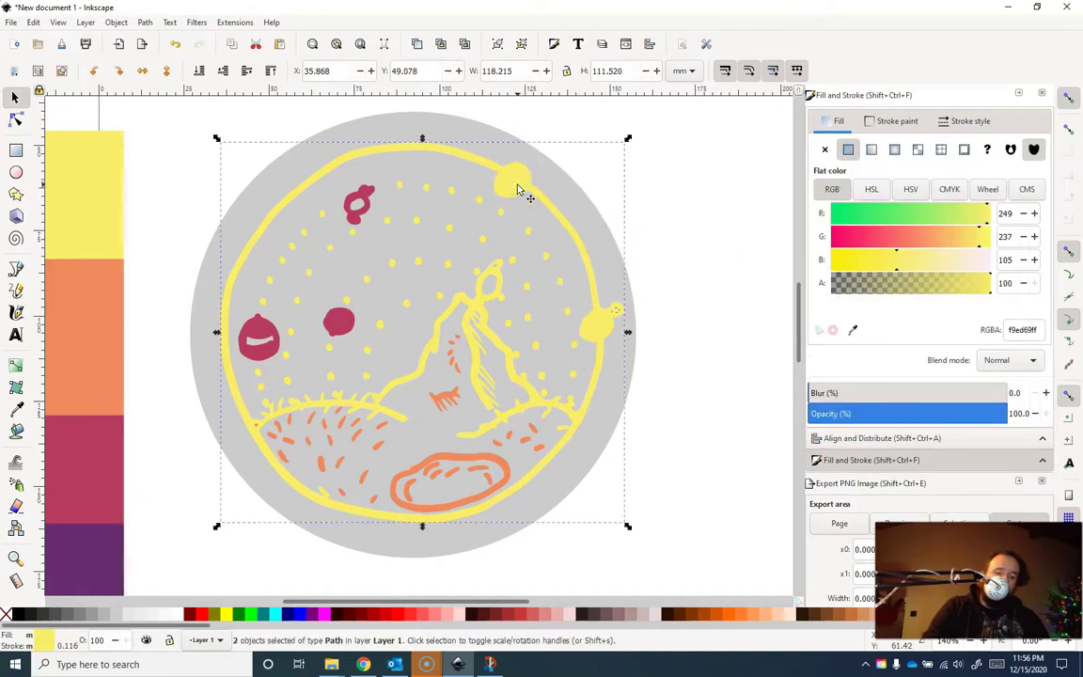
{"action": "left_click", "coordinate": [517, 186], "text": "ctrl"}
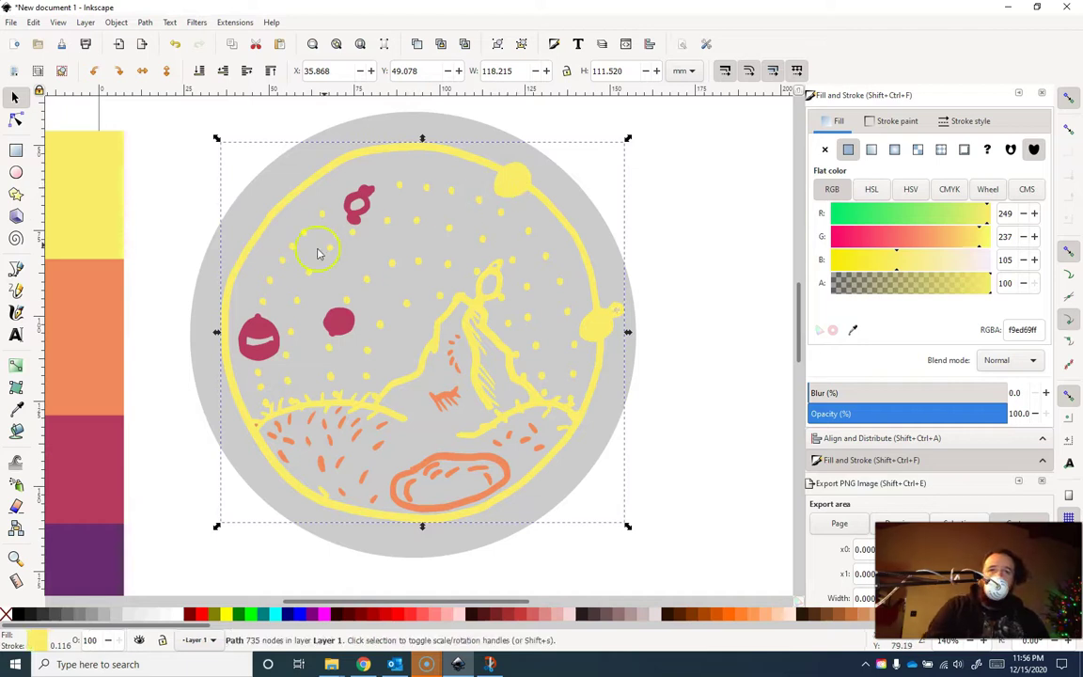
Step: Recolor the merged outline with the palette dark purple 6a2c70
{"action": "key", "text": "d"}
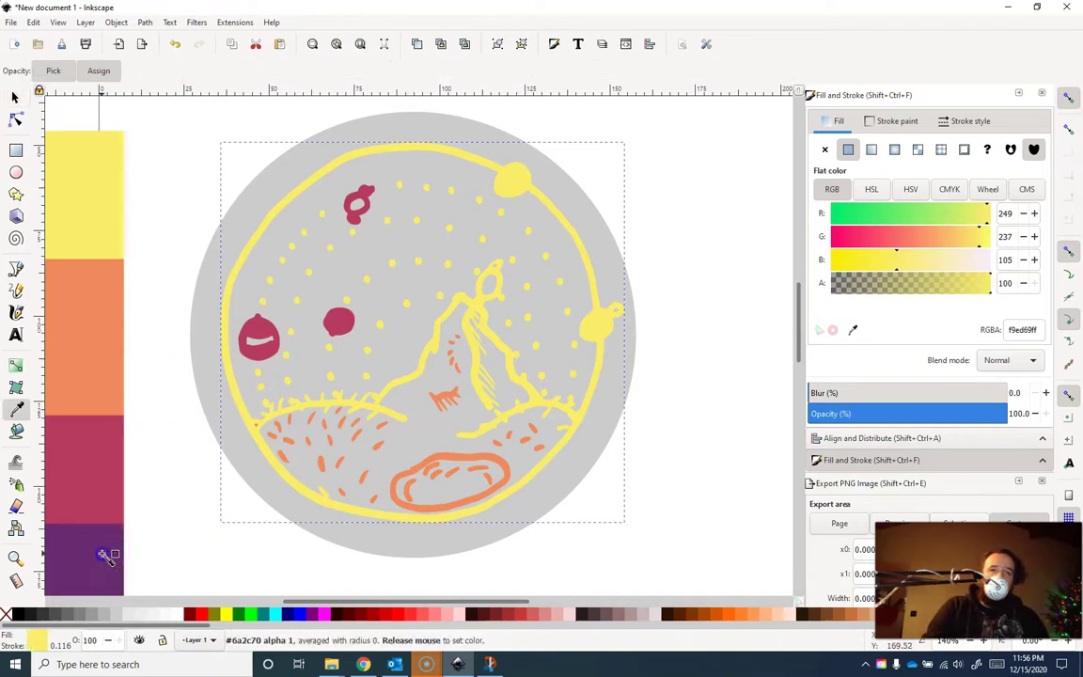
{"action": "left_click", "coordinate": [105, 555]}
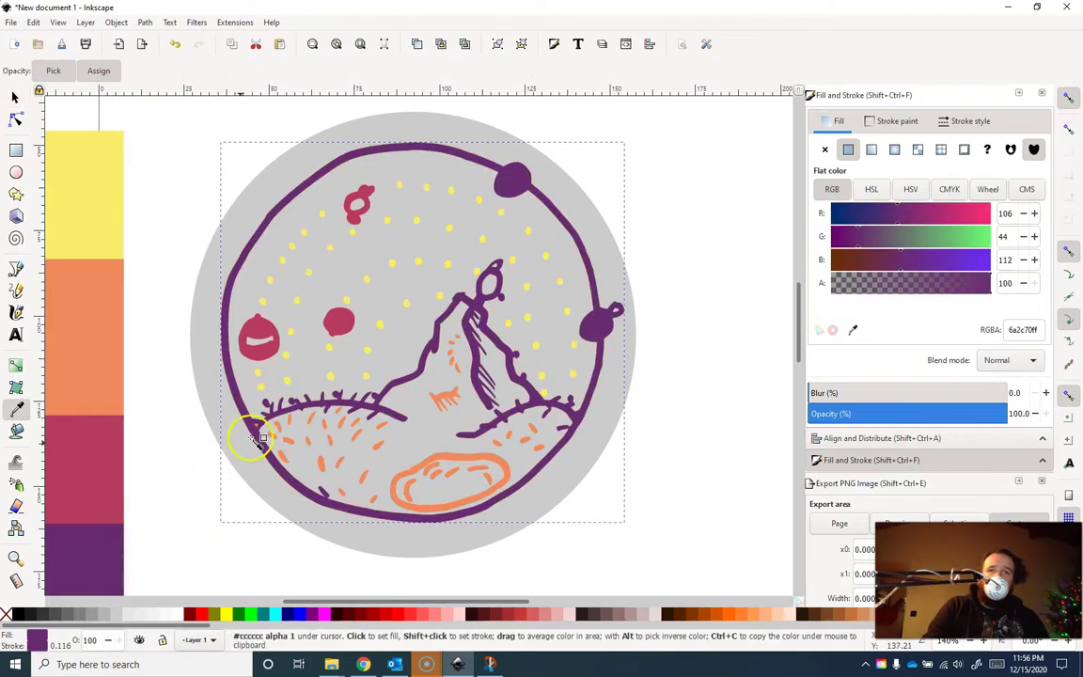
{"action": "left_click", "coordinate": [700, 387]}
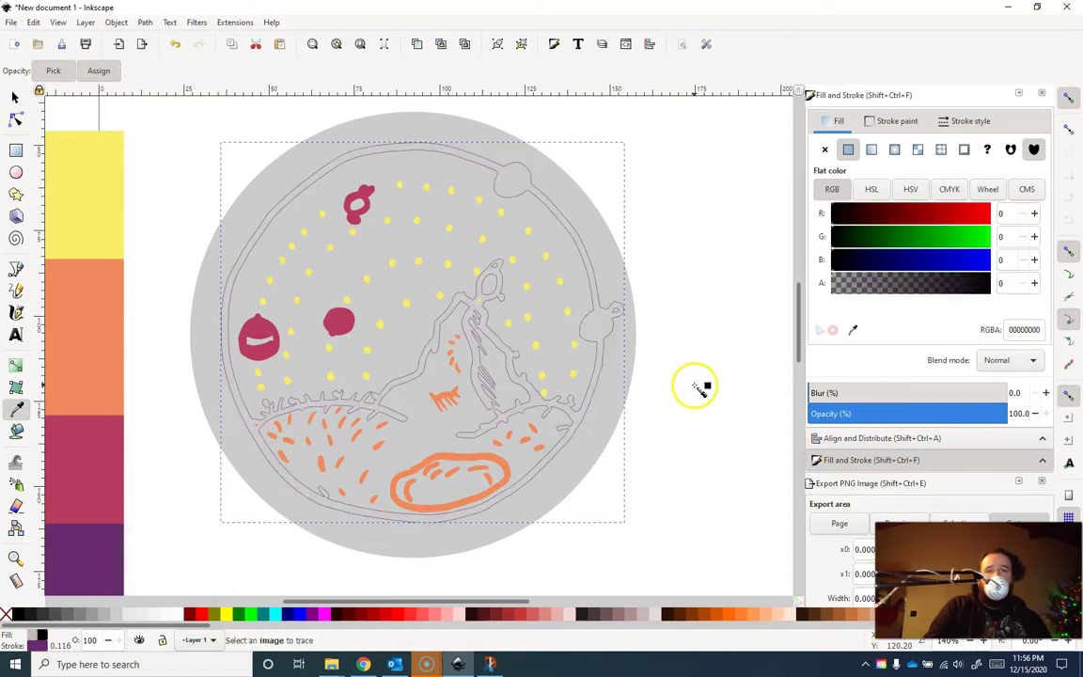
{"action": "left_click", "coordinate": [108, 550]}
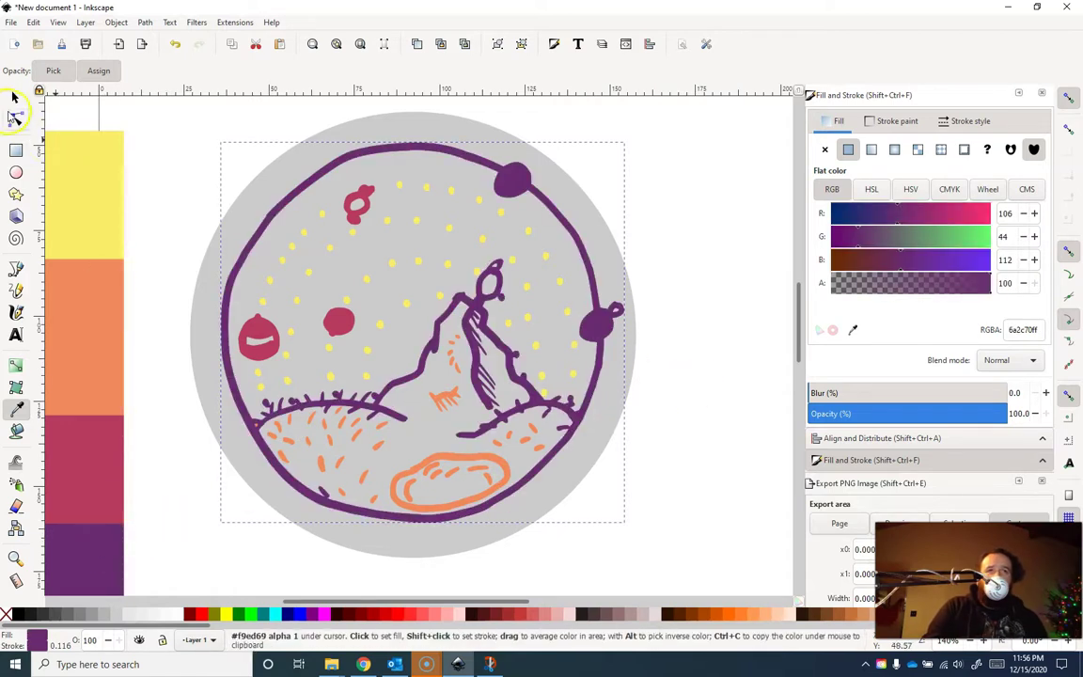
{"action": "left_click", "coordinate": [14, 97]}
Step: Zoom in on the bottom-left joint and draw a triangular cutting shape with the Bezier tool
{"action": "left_click", "coordinate": [737, 321]}
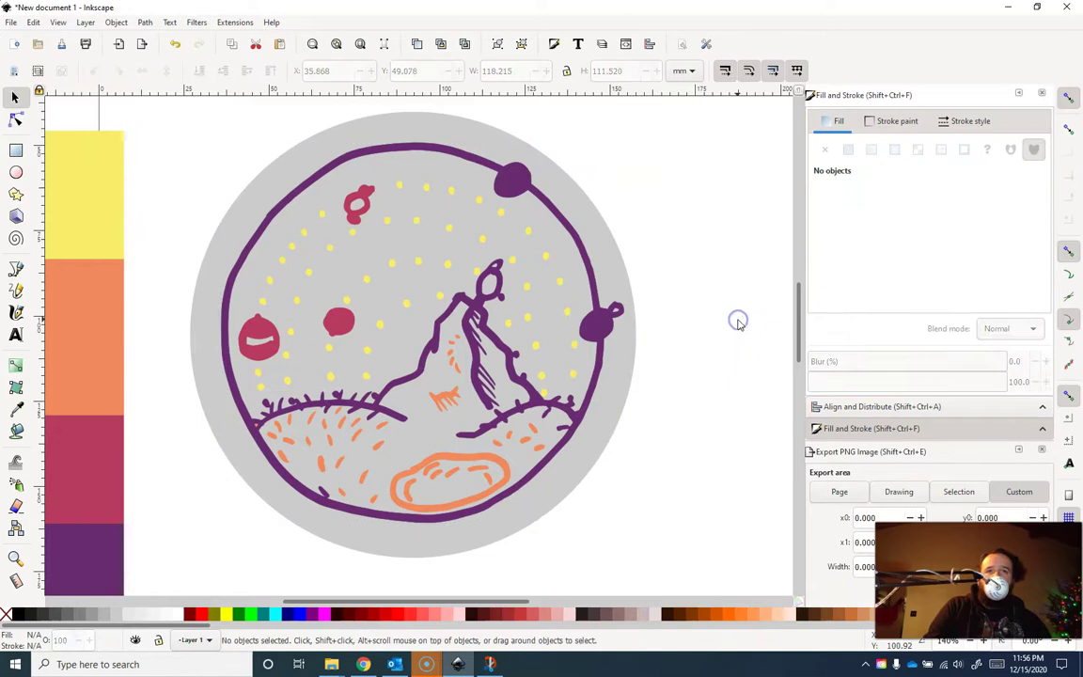
{"action": "left_click", "coordinate": [325, 500]}
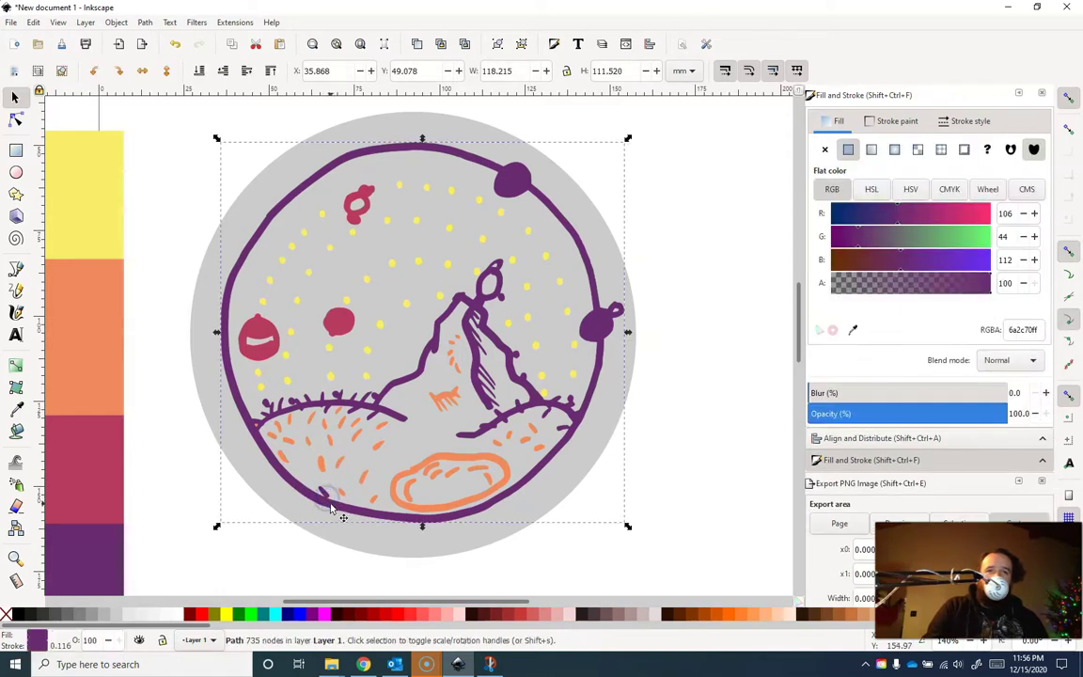
{"action": "scroll", "coordinate": [326, 503], "scroll_direction": "up", "scroll_amount": 5}
{"action": "scroll", "coordinate": [325, 504], "scroll_direction": "up", "scroll_amount": 3}
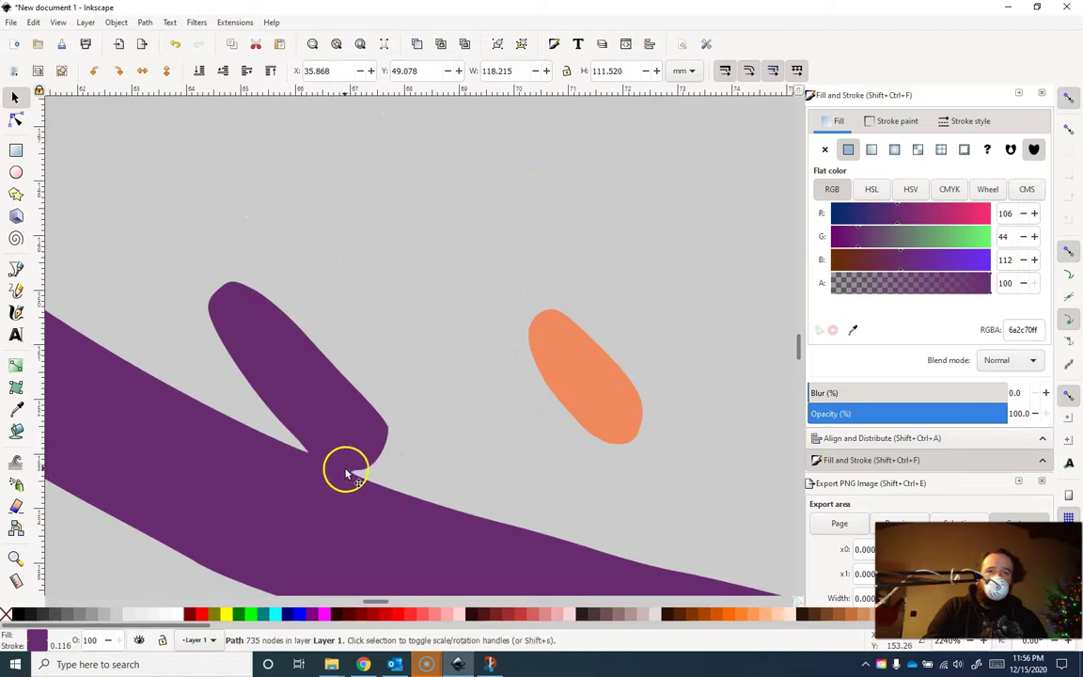
{"action": "left_click", "coordinate": [16, 270]}
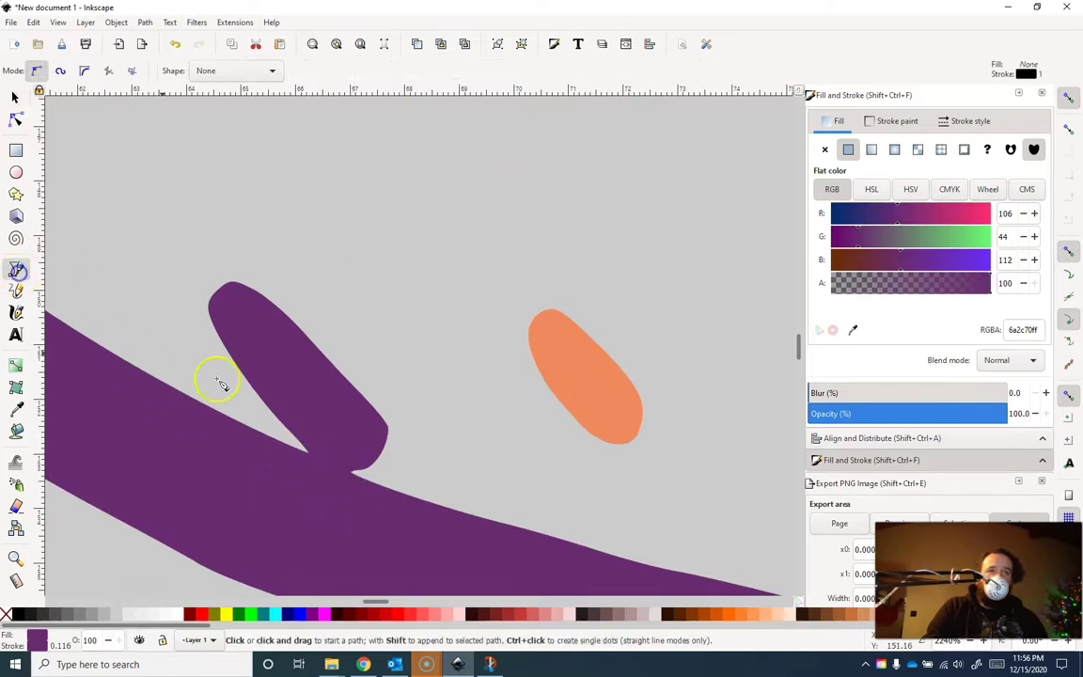
{"action": "left_click", "coordinate": [297, 448]}
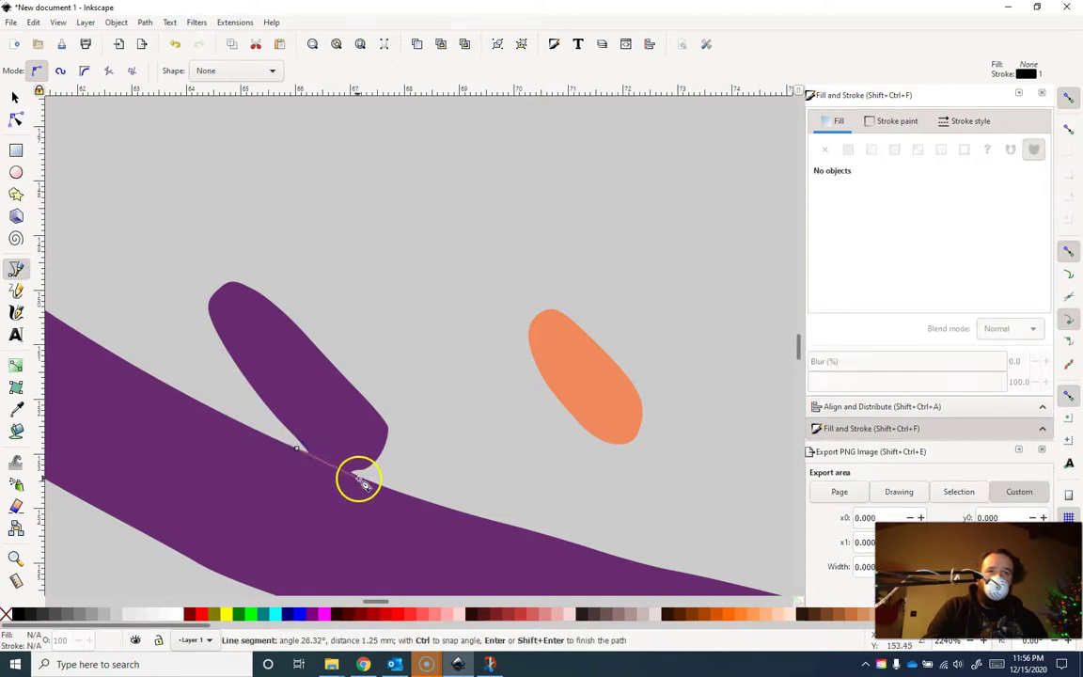
{"action": "left_click", "coordinate": [362, 477]}
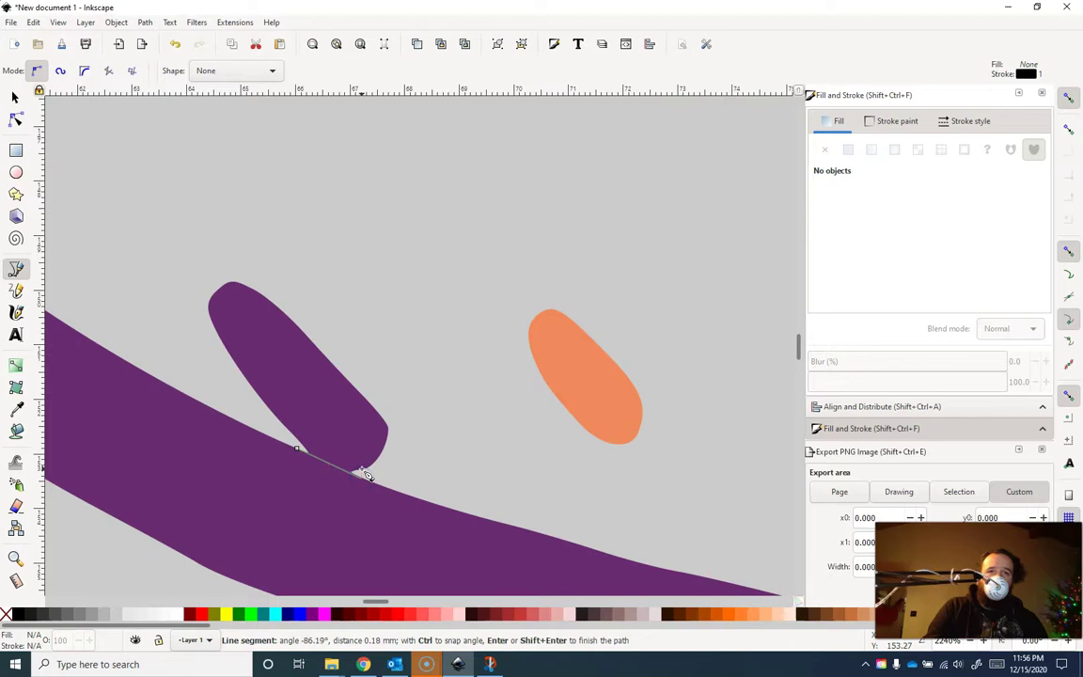
{"action": "left_click", "coordinate": [297, 448]}
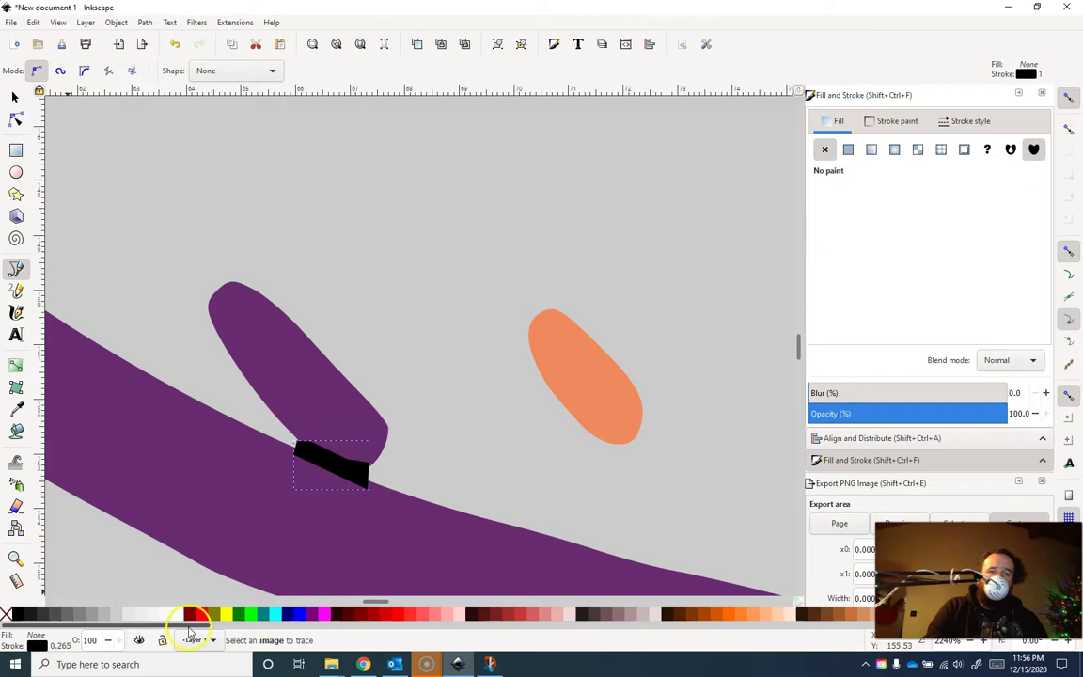
Step: Make the cutting shape white with no stroke and subtract it from the purple outline
{"action": "left_click", "coordinate": [182, 615]}
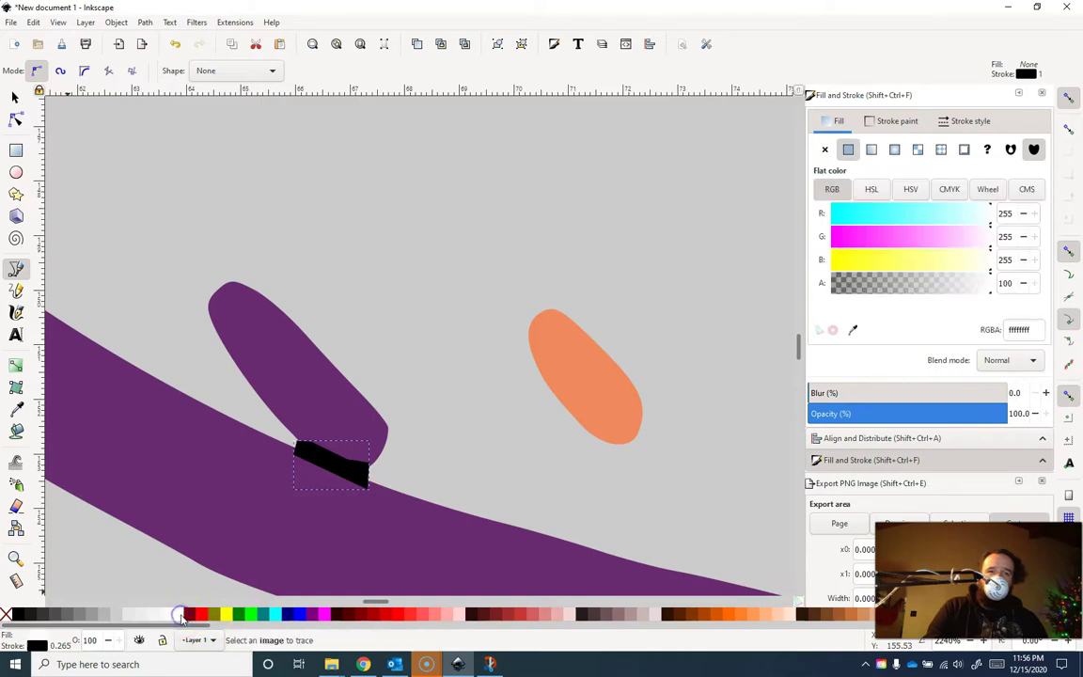
{"action": "left_click", "coordinate": [5, 616], "text": "shift"}
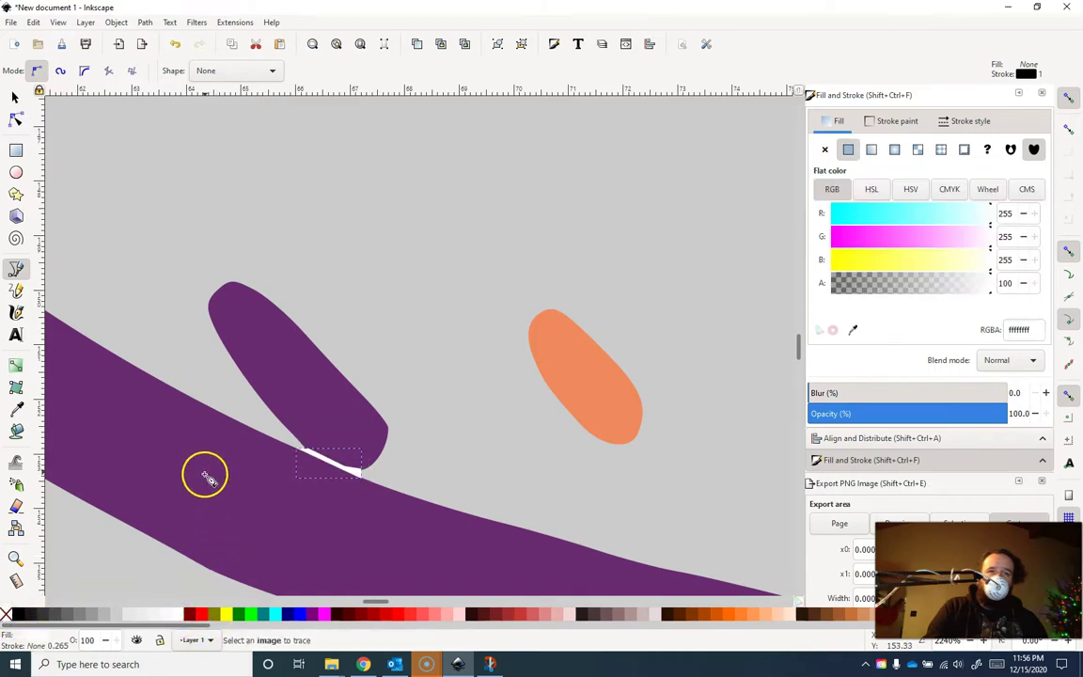
{"action": "left_click", "coordinate": [15, 97]}
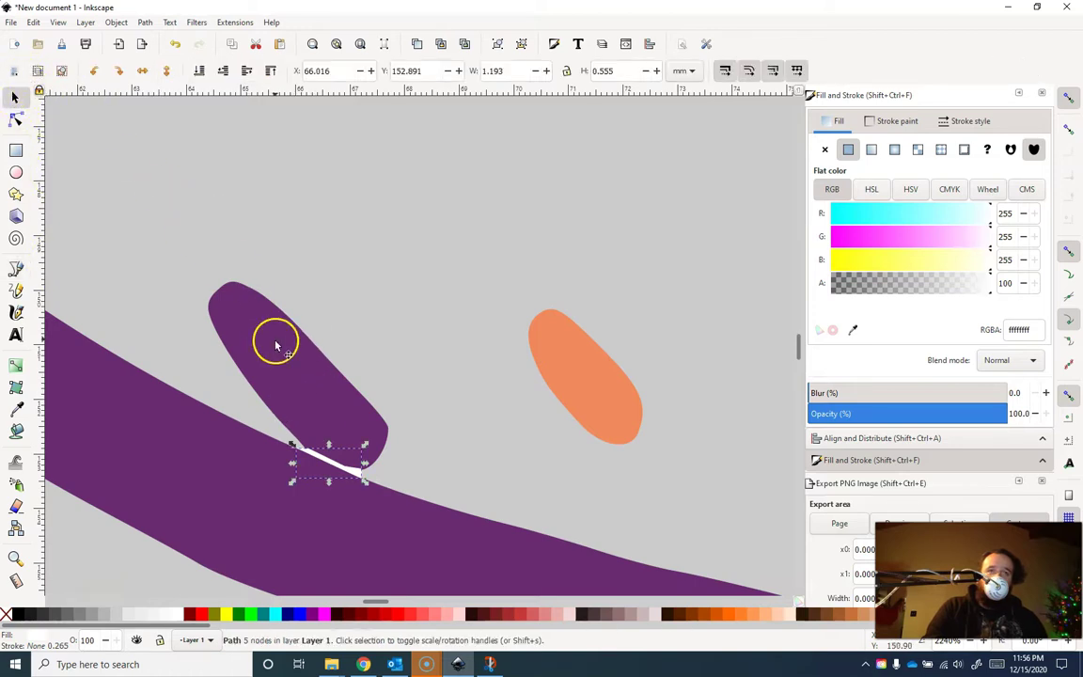
{"action": "left_click", "coordinate": [302, 379], "text": "shift"}
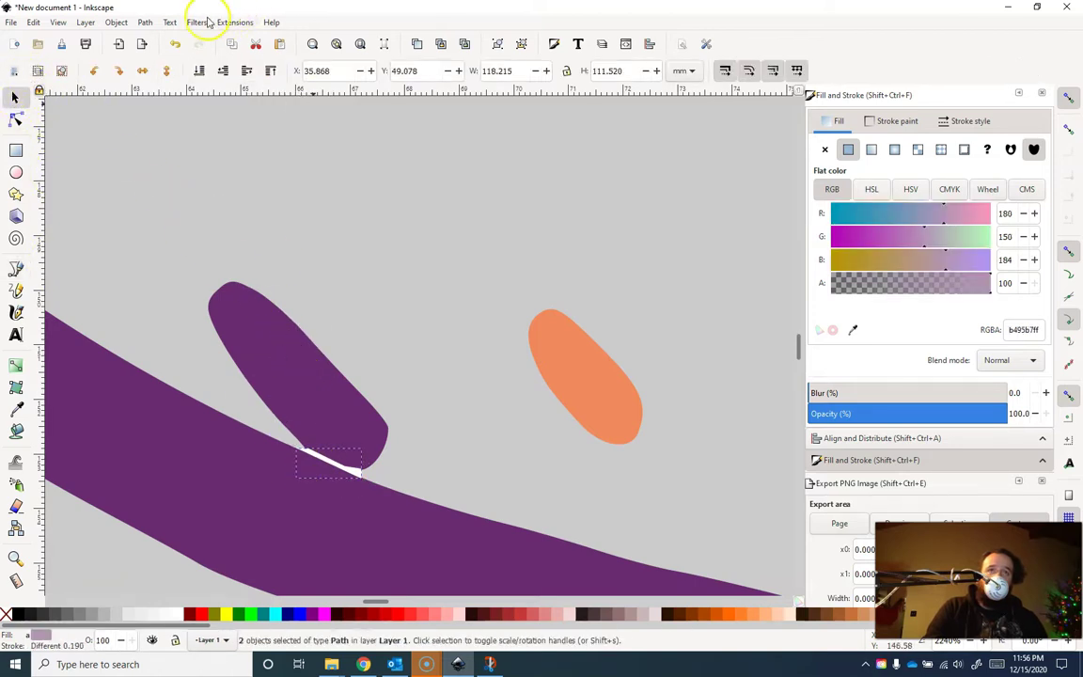
{"action": "left_click", "coordinate": [147, 22]}
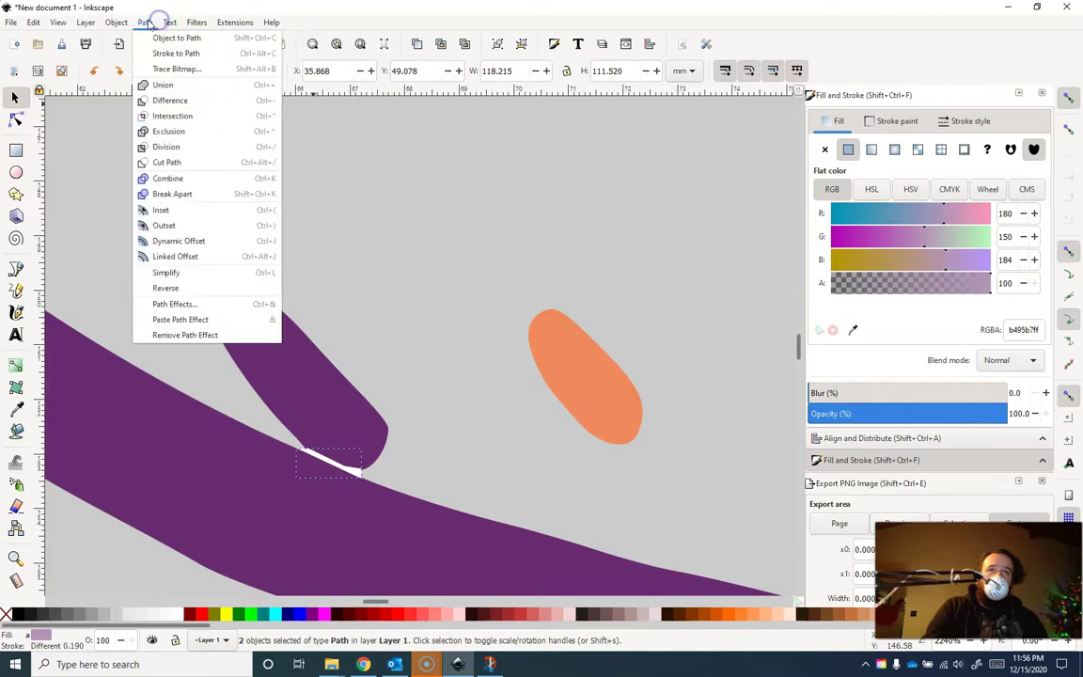
{"action": "left_click", "coordinate": [155, 102]}
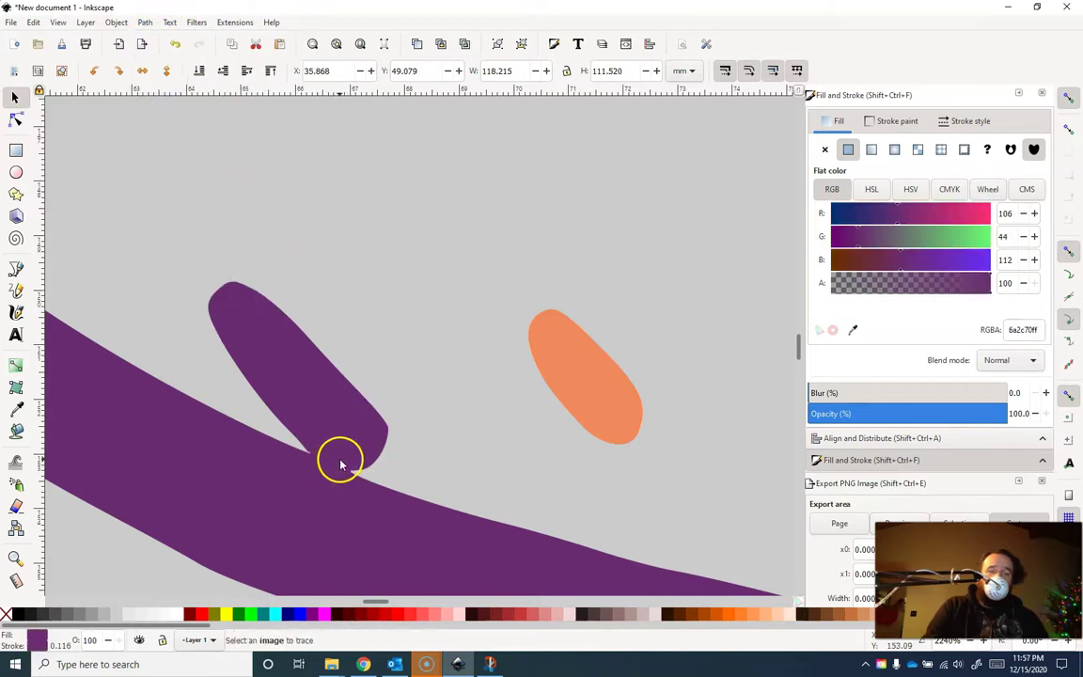
Step: Undo the cut and retry Path > Difference with the sliver and purple shape
{"action": "scroll", "coordinate": [344, 464], "scroll_direction": "down", "scroll_amount": 1, "text": "ctrl"}
{"action": "scroll", "coordinate": [344, 464], "scroll_direction": "down", "scroll_amount": 2, "text": "ctrl"}
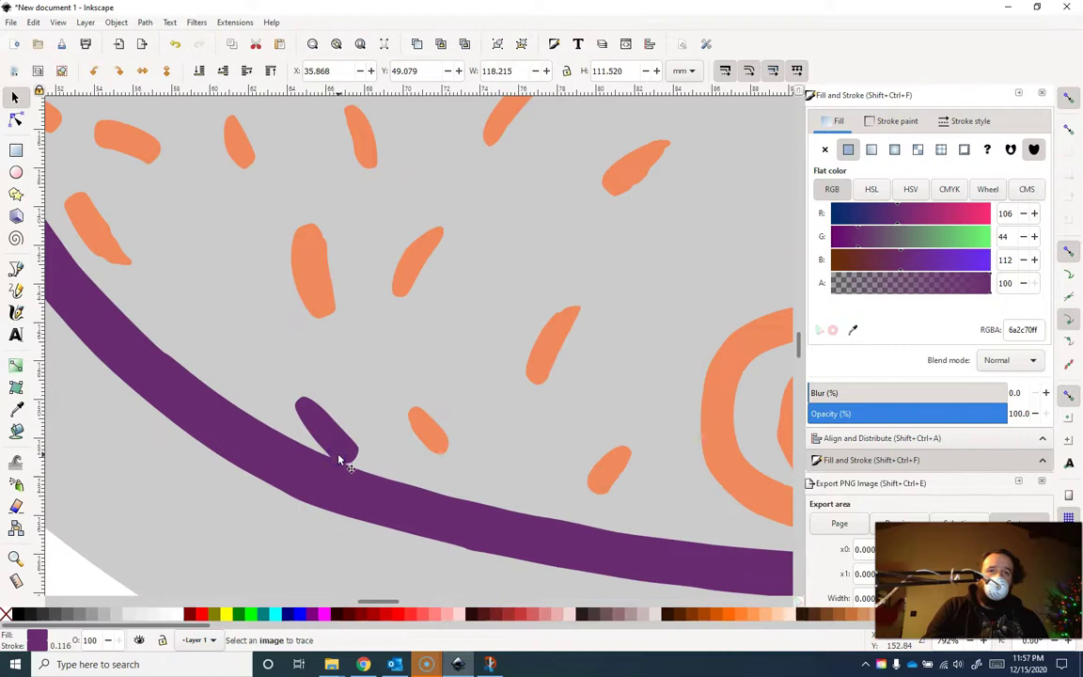
{"action": "scroll", "coordinate": [339, 460], "scroll_direction": "up", "scroll_amount": 4, "text": "ctrl"}
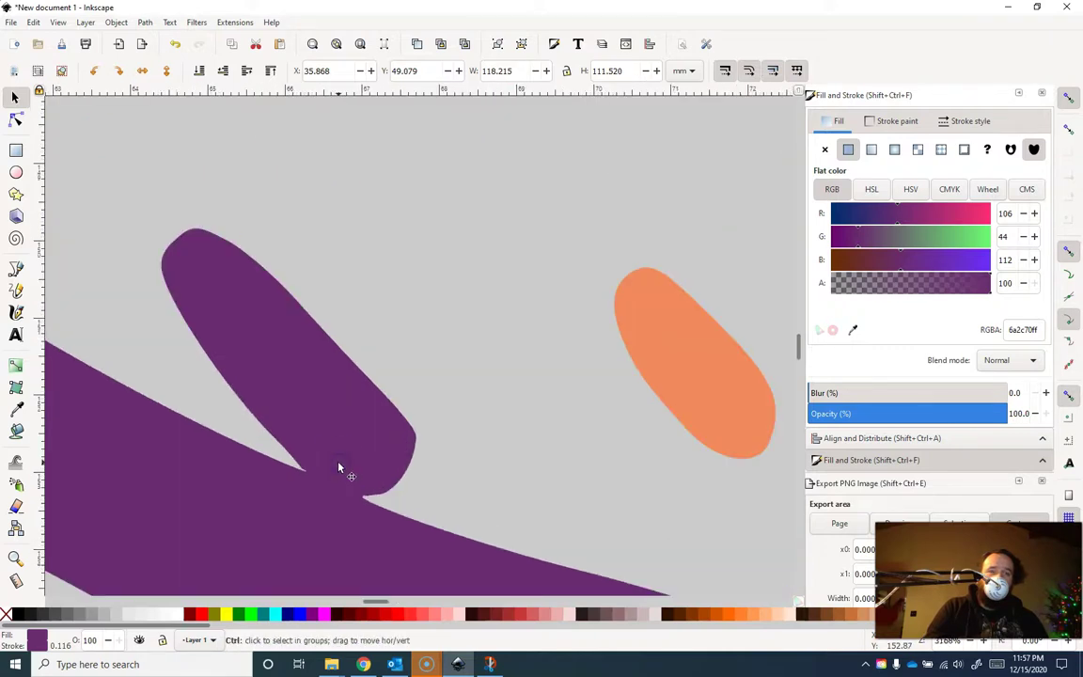
{"action": "key", "text": "Escape"}
{"action": "left_click", "coordinate": [341, 480]}
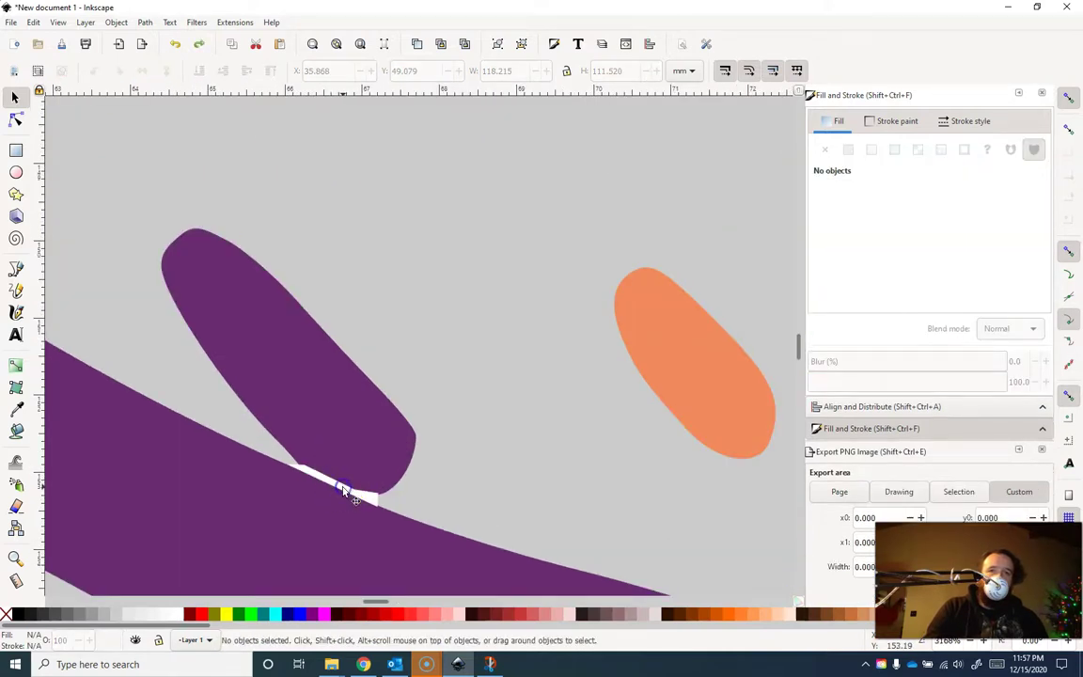
{"action": "left_click", "coordinate": [344, 488]}
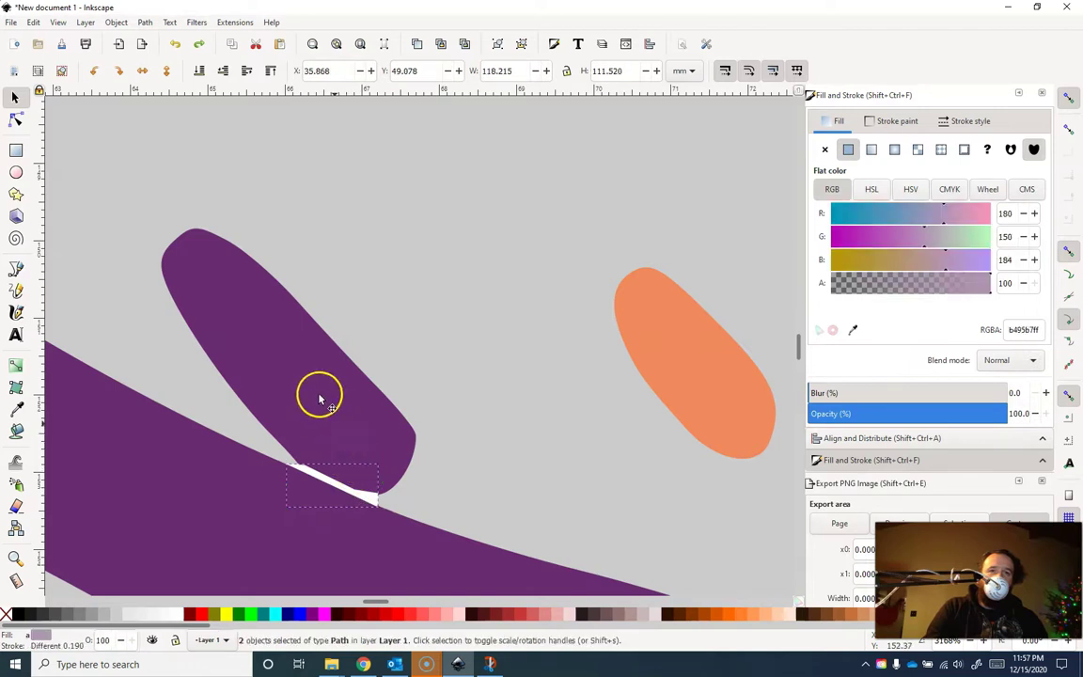
{"action": "left_click", "coordinate": [145, 22]}
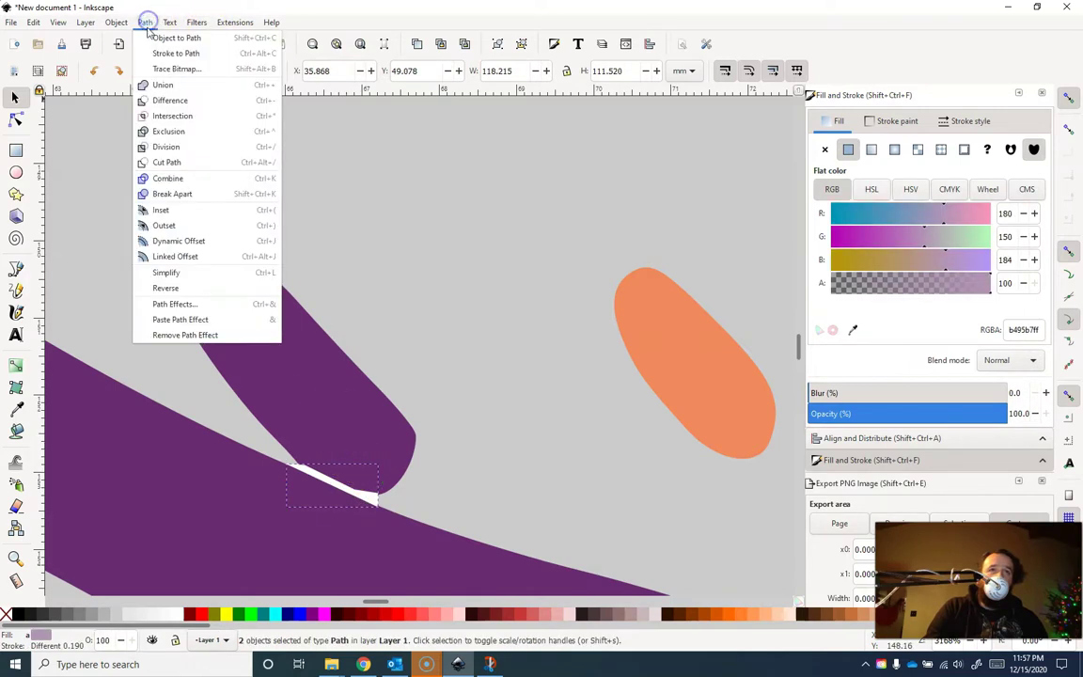
{"action": "left_click", "coordinate": [170, 101]}
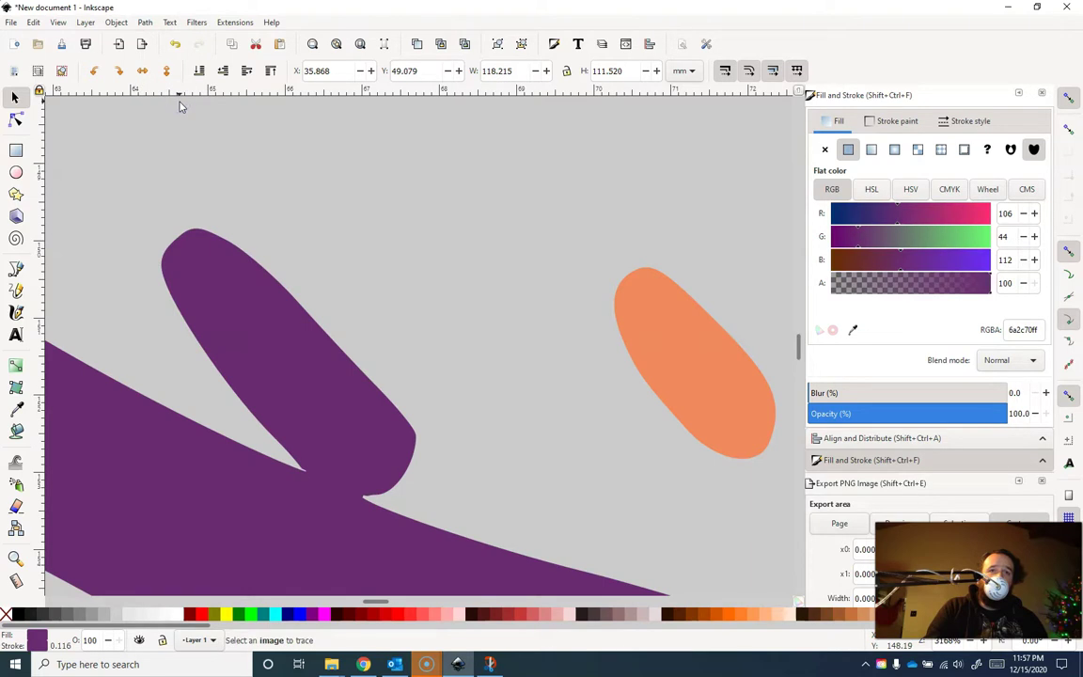
Step: Undo again and node-edit the sliver into a longer band along the seam
{"action": "left_click", "coordinate": [332, 473]}
{"action": "left_click", "coordinate": [331, 484]}
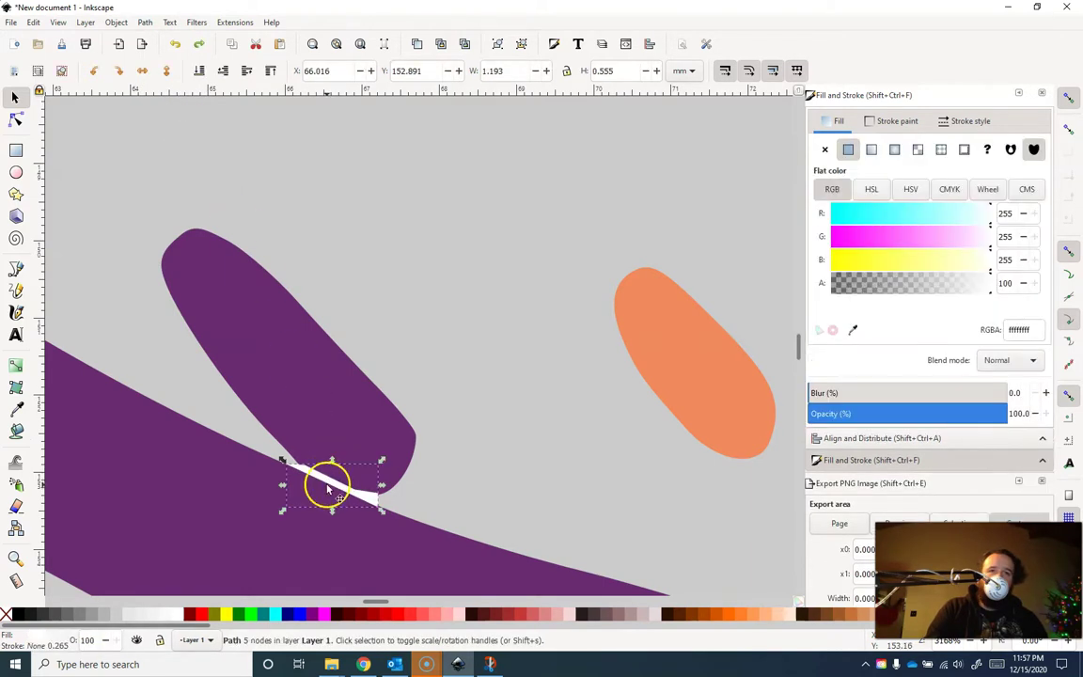
{"action": "key", "text": "n"}
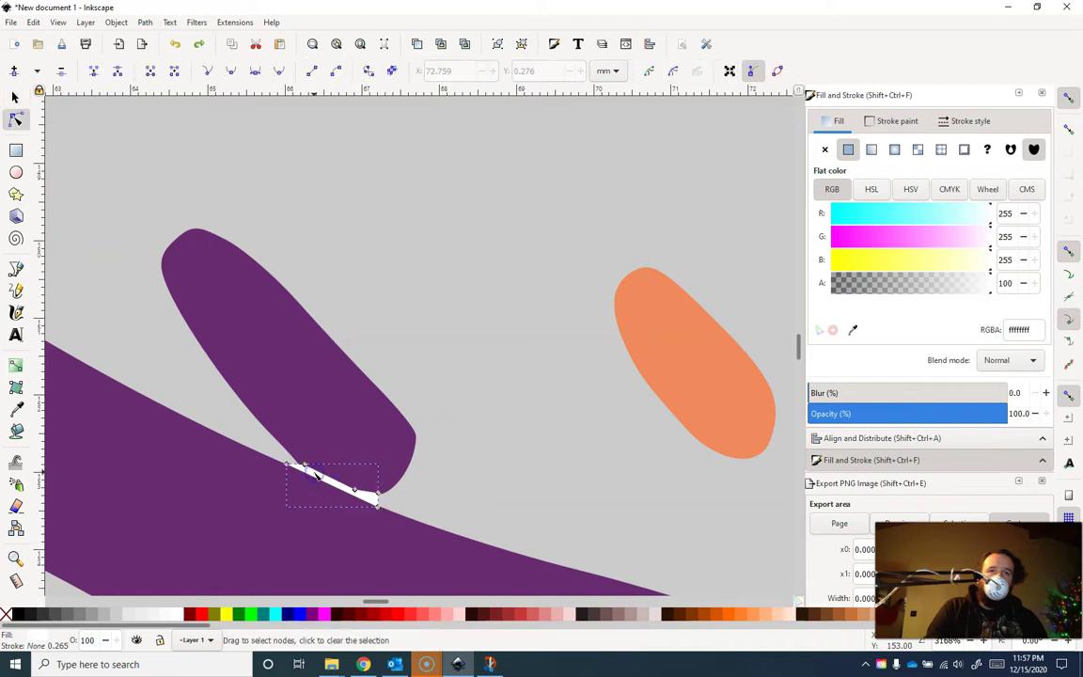
{"action": "left_click_drag", "start_coordinate": [313, 468], "coordinate": [308, 455]}
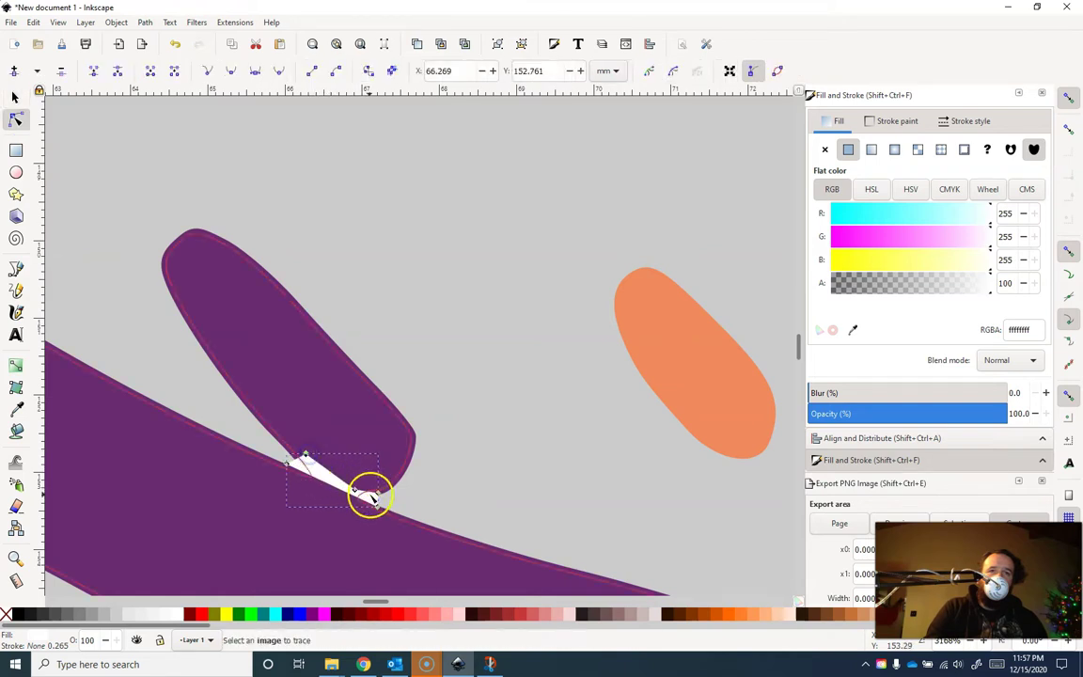
{"action": "left_click_drag", "start_coordinate": [352, 491], "coordinate": [386, 492]}
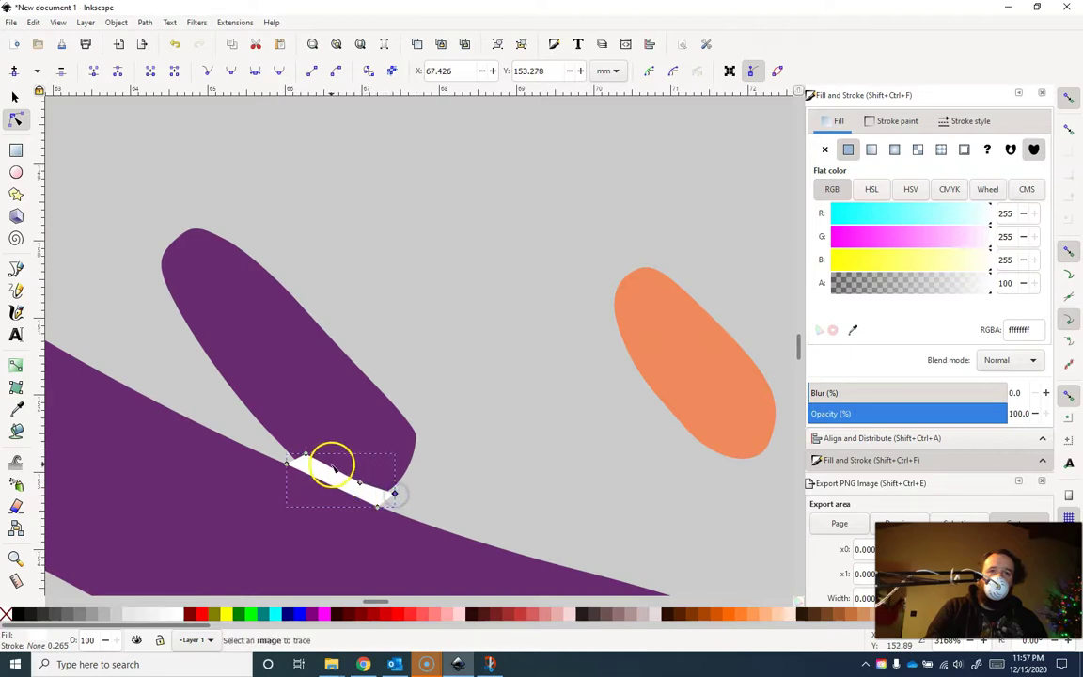
{"action": "left_click_drag", "start_coordinate": [306, 454], "coordinate": [276, 443]}
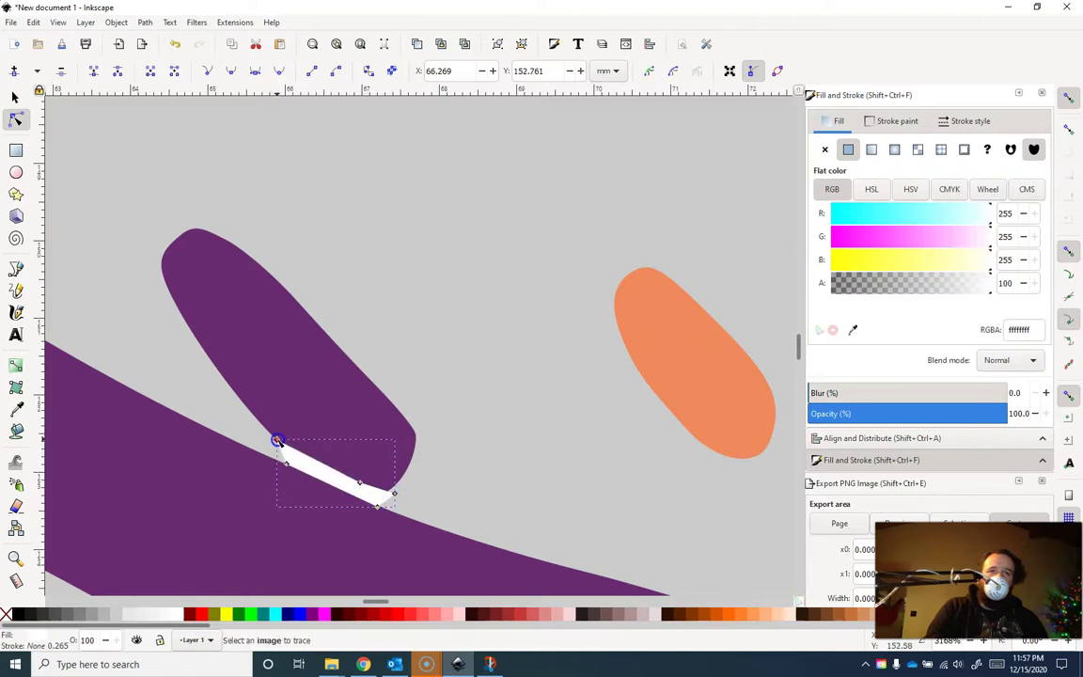
{"action": "left_click", "coordinate": [323, 467]}
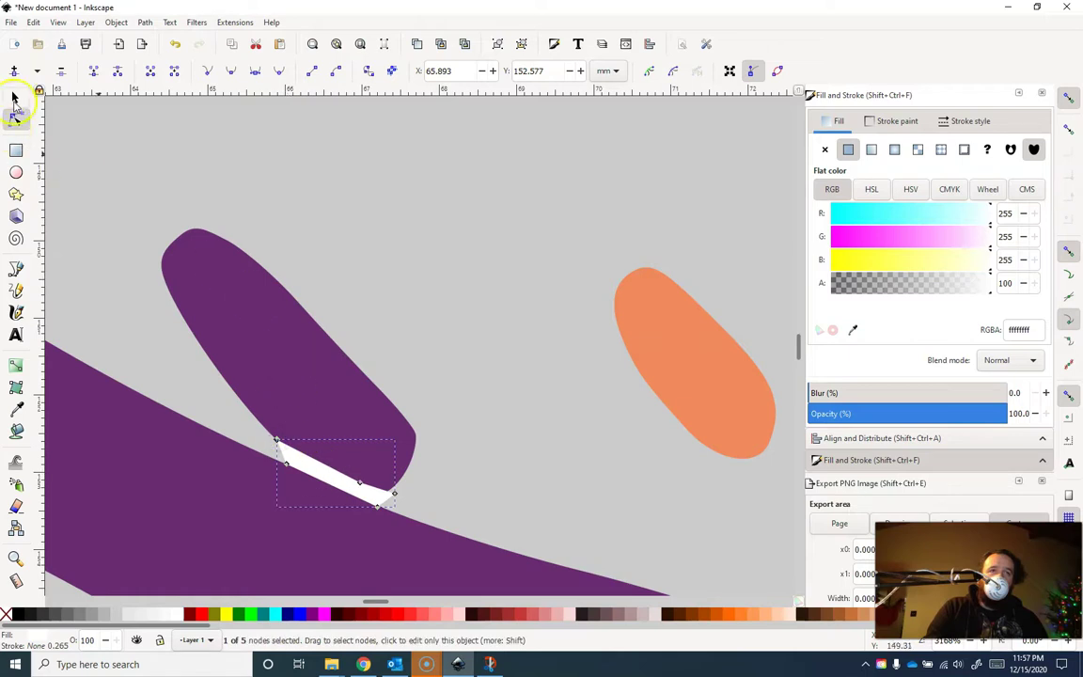
Step: Subtract the reshaped sliver from the purple shape, leaving a notch between blob and hill
{"action": "left_click", "coordinate": [14, 98]}
{"action": "left_click", "coordinate": [215, 275], "text": "shift"}
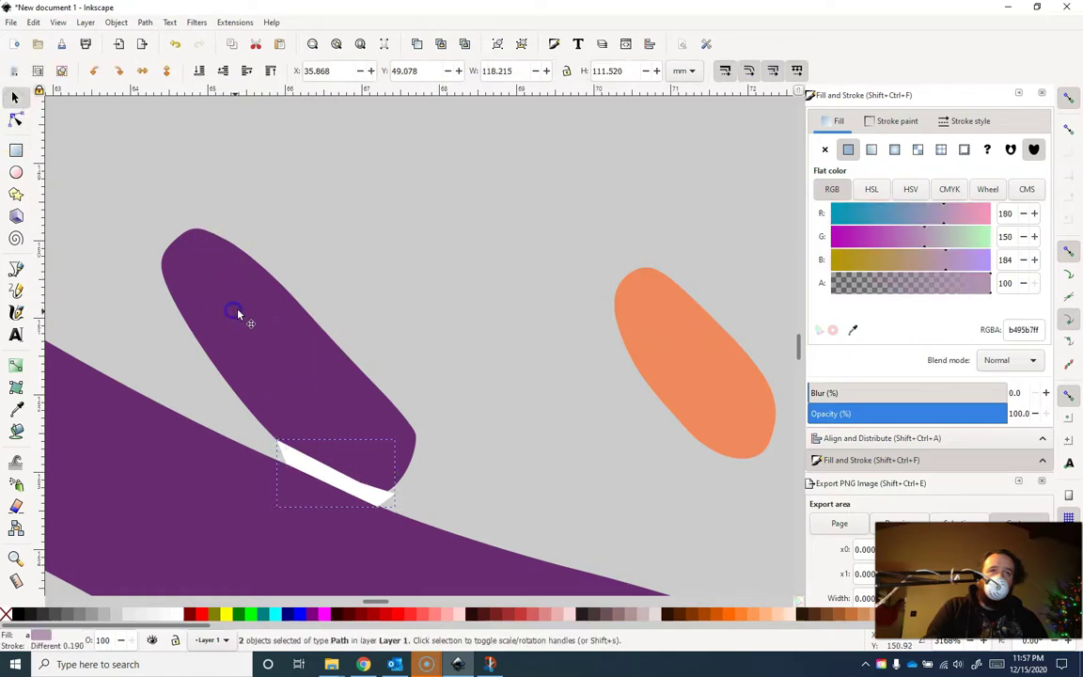
{"action": "left_click", "coordinate": [145, 22]}
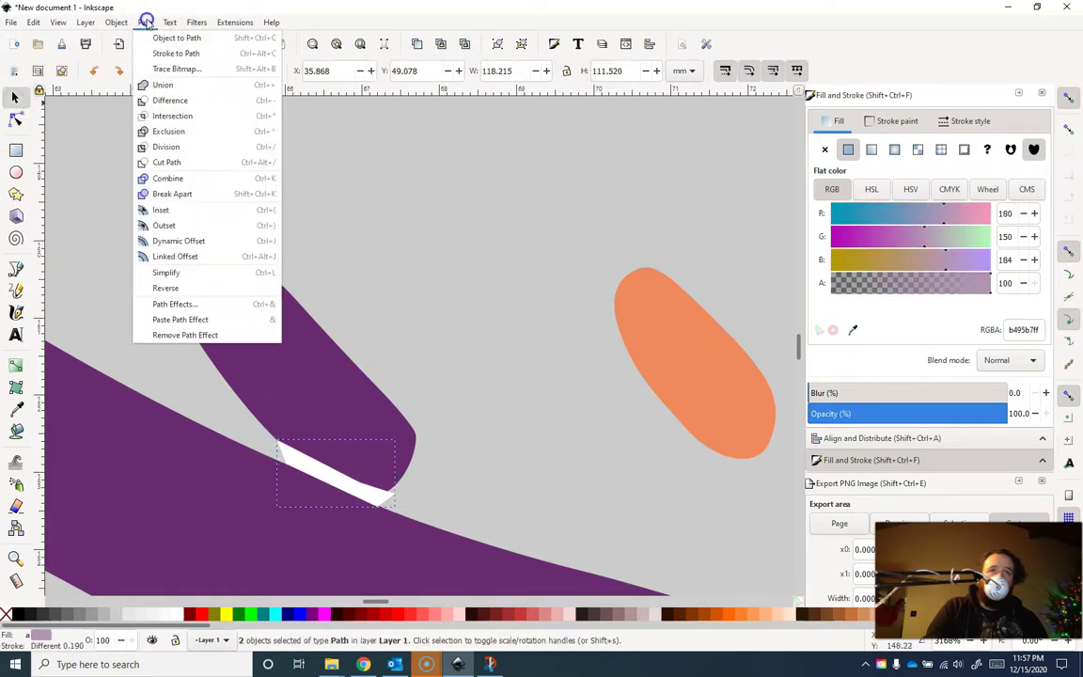
{"action": "left_click", "coordinate": [170, 100]}
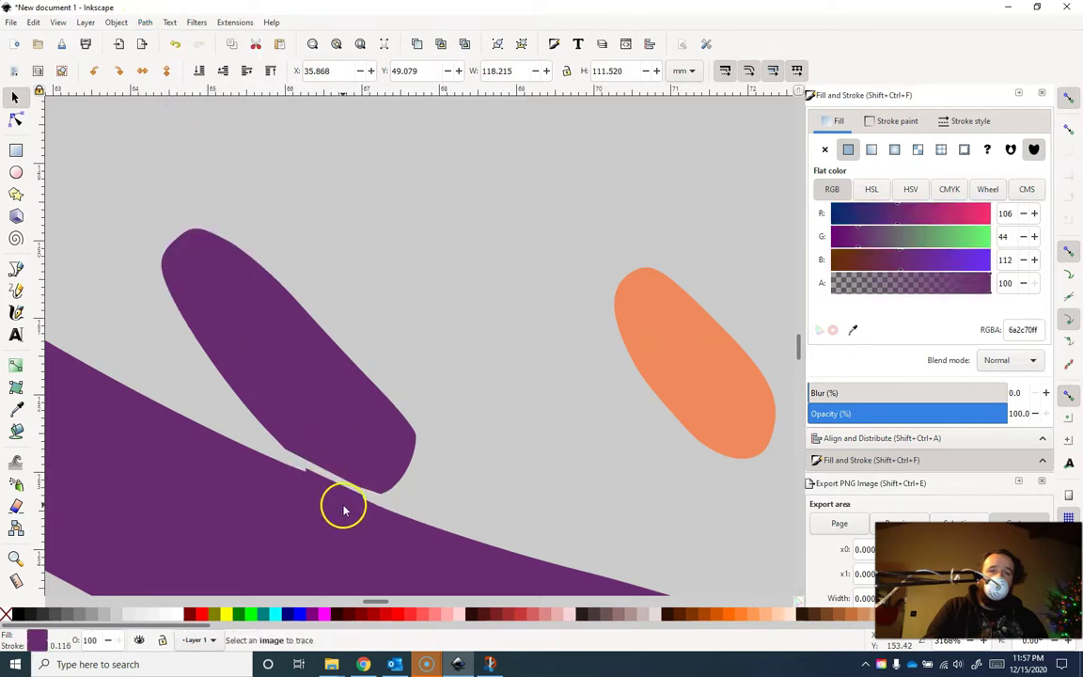
Step: Inspect the nodes beside the new notch with the node tool
{"action": "key", "text": "n"}
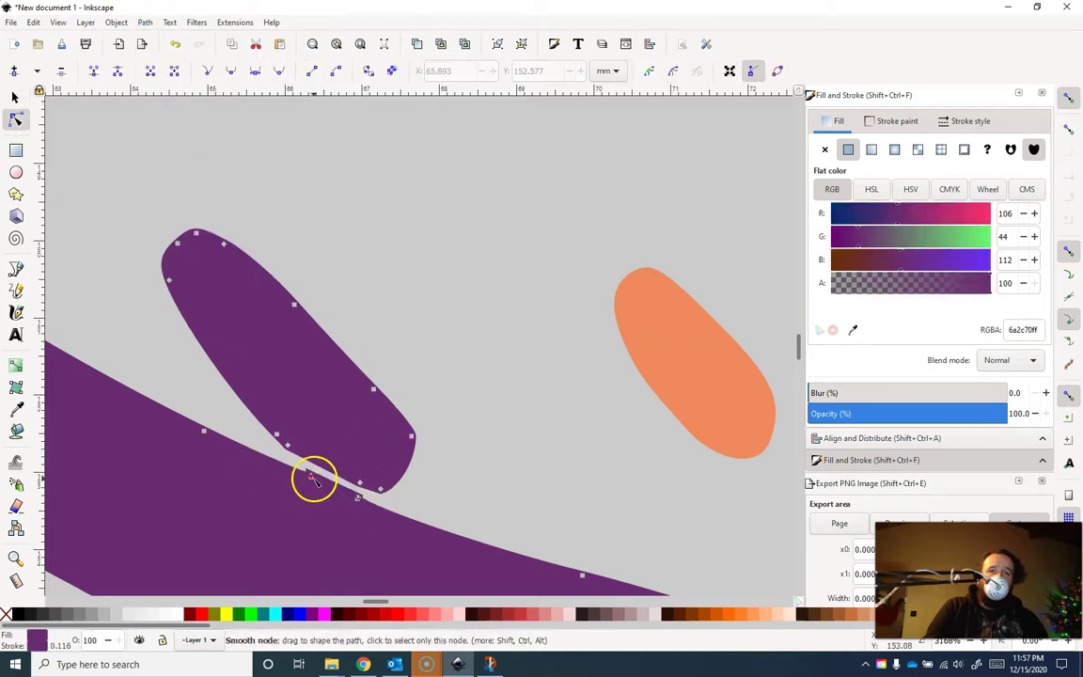
{"action": "left_click", "coordinate": [311, 478]}
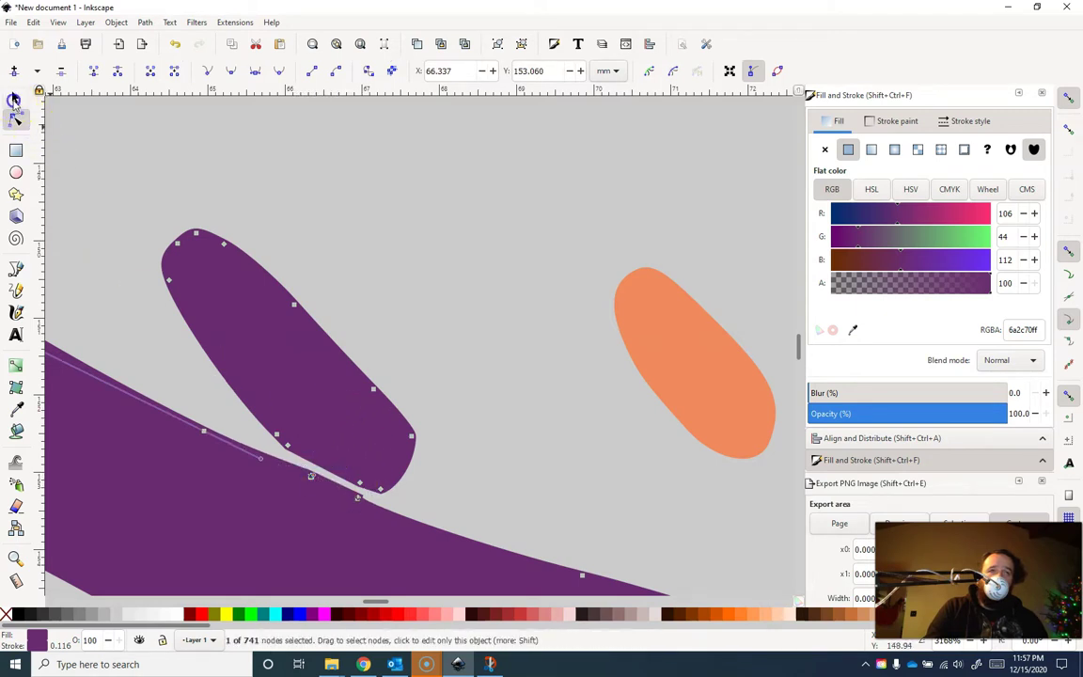
{"action": "left_click", "coordinate": [14, 98]}
{"action": "left_click", "coordinate": [262, 336]}
{"action": "scroll", "coordinate": [269, 358], "scroll_direction": "down", "scroll_amount": 6}
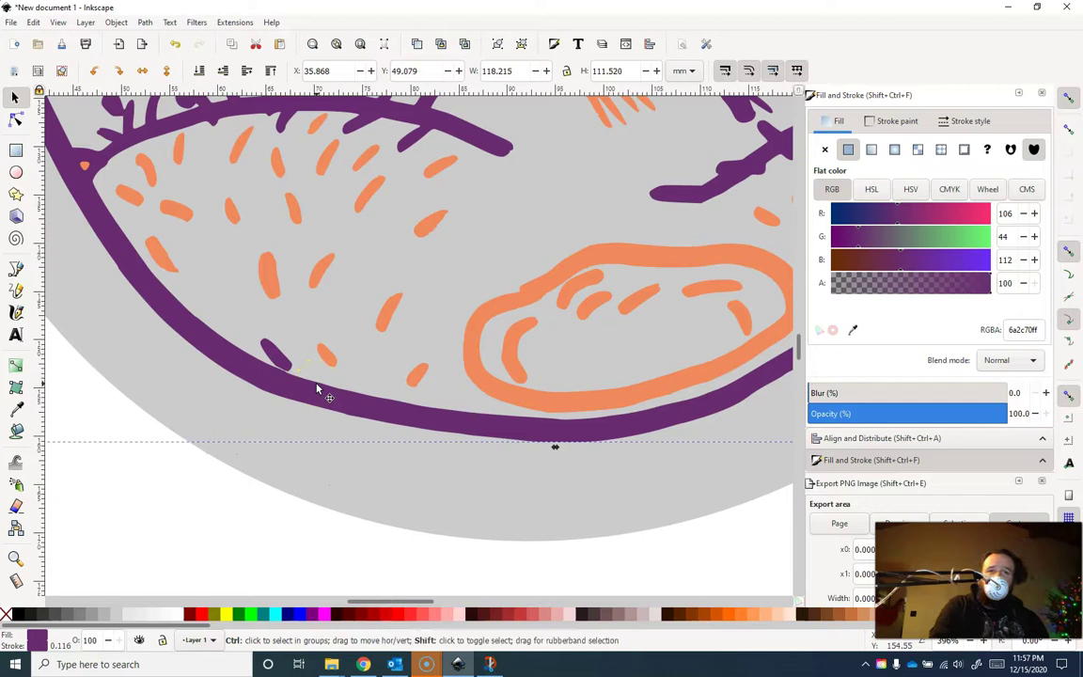
Step: Select the purple outline and Shift-add the other pieces until eight paths are selected
{"action": "left_click", "coordinate": [317, 387]}
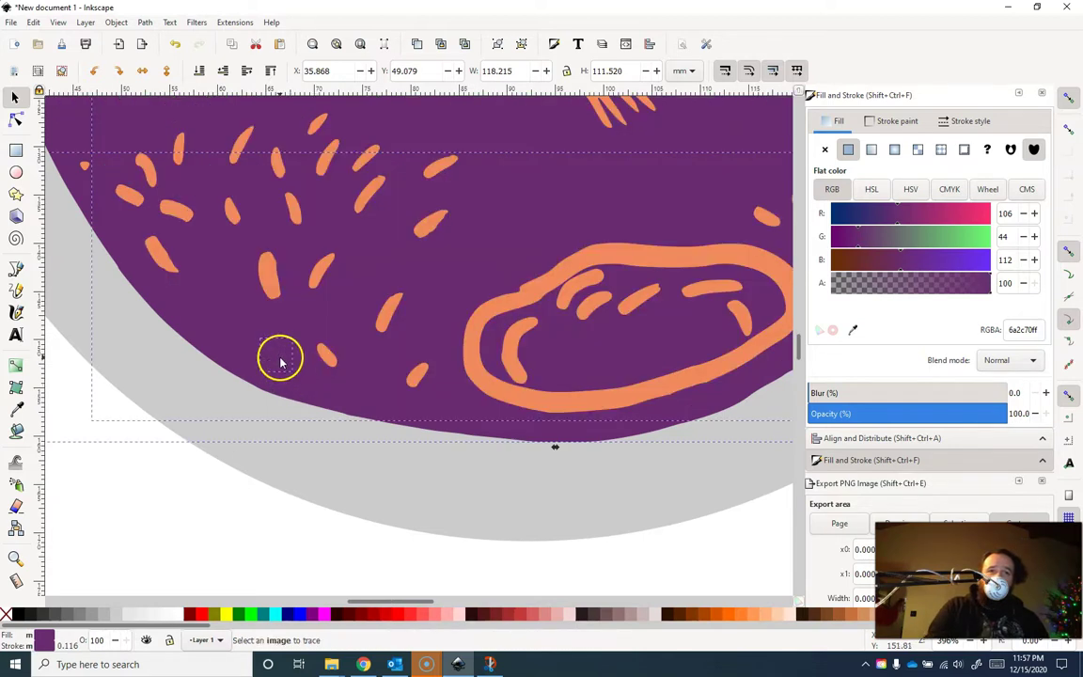
{"action": "left_click", "coordinate": [278, 360], "text": "shift"}
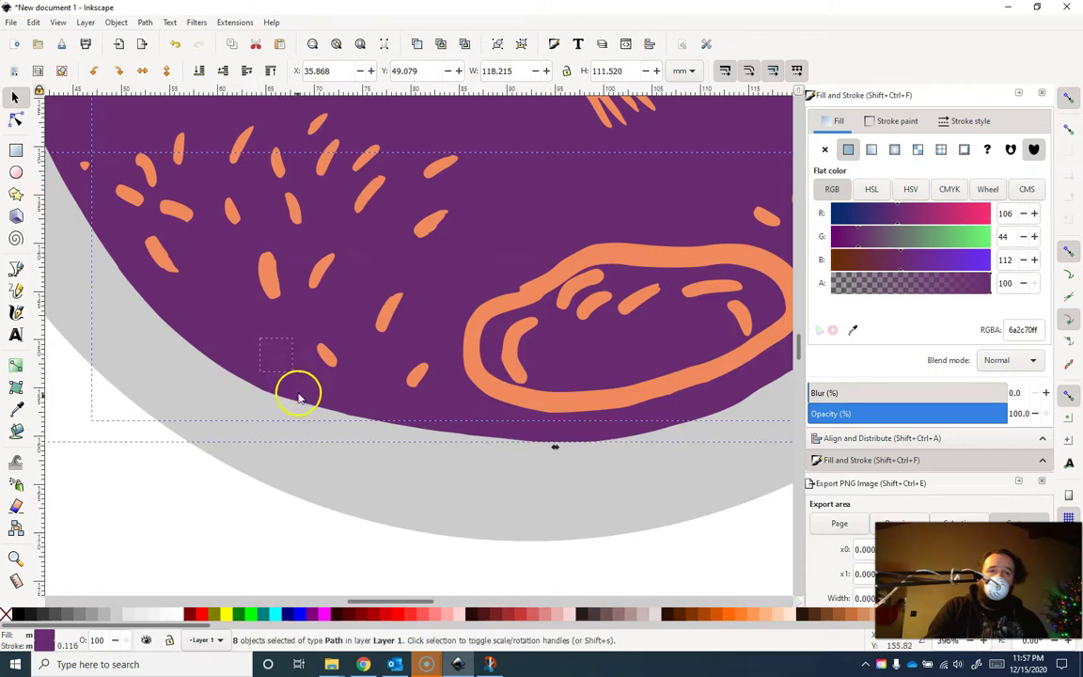
{"action": "scroll", "coordinate": [324, 434], "scroll_direction": "down", "scroll_amount": 3, "text": "ctrl"}
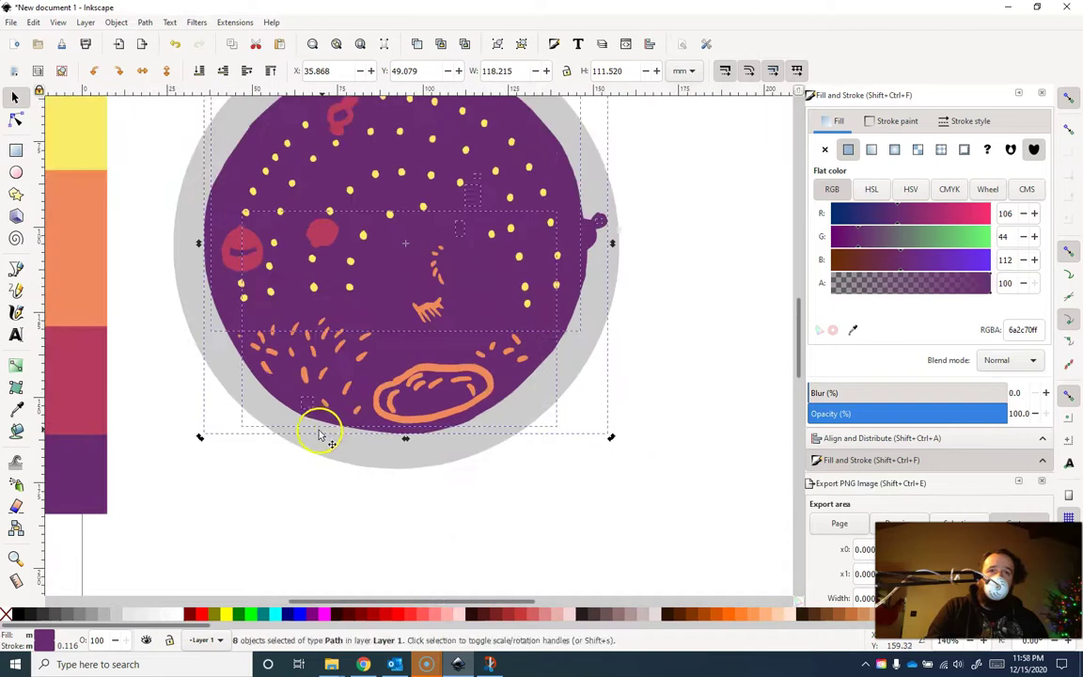
{"action": "scroll", "coordinate": [319, 466], "scroll_direction": "up", "scroll_amount": 3, "text": "ctrl"}
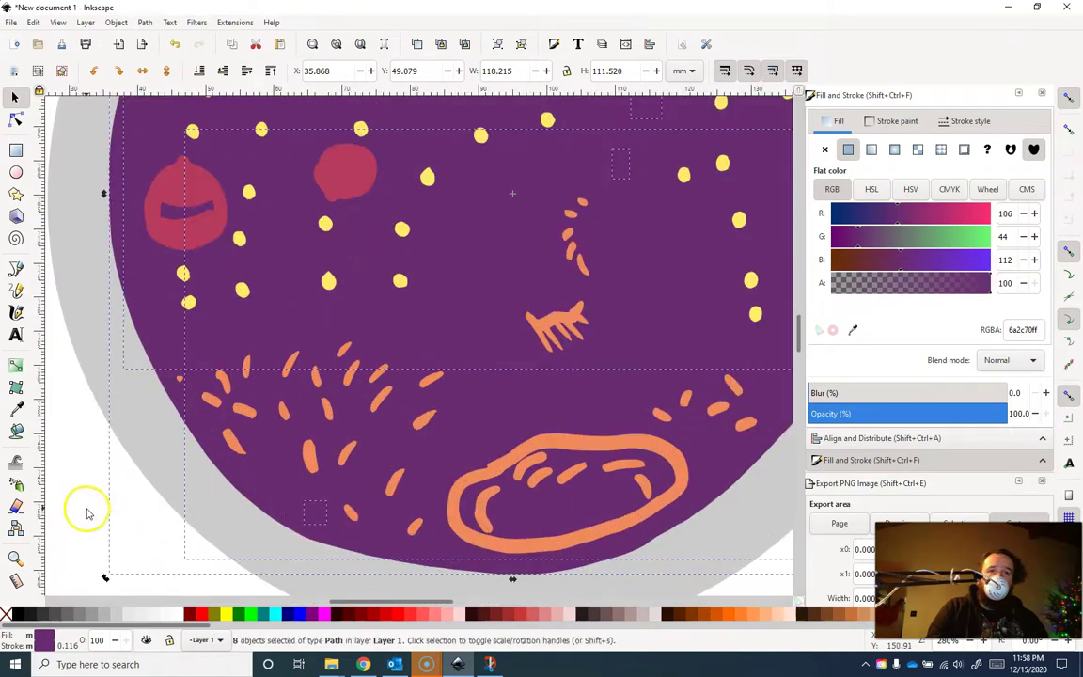
{"action": "left_click", "coordinate": [320, 518], "text": "shift"}
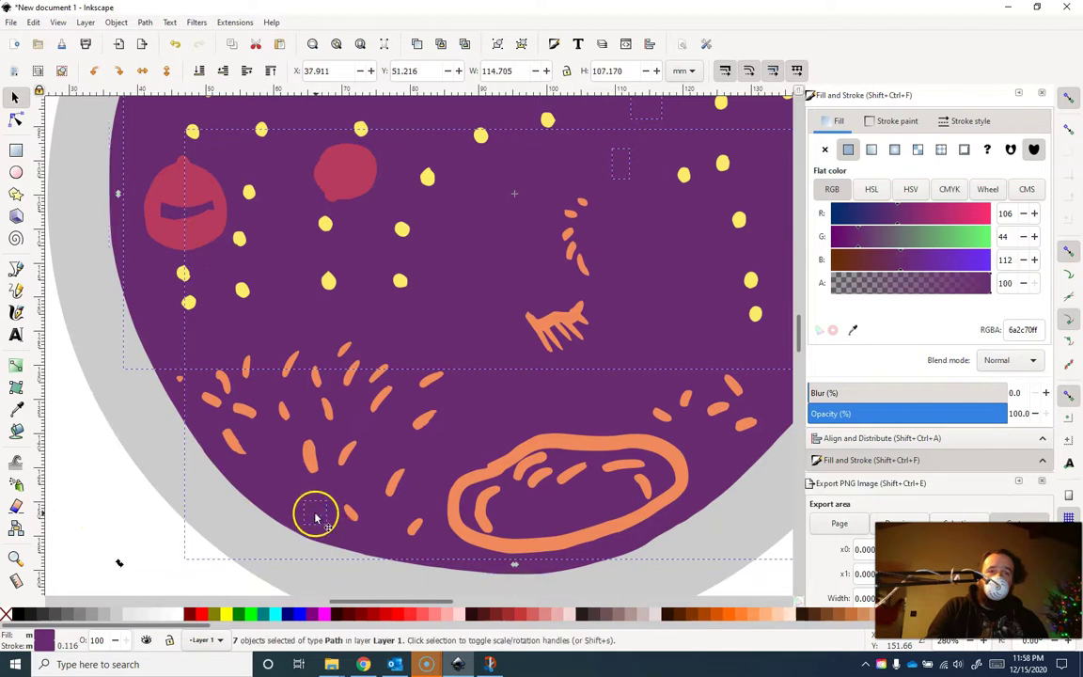
{"action": "left_click", "coordinate": [317, 517], "text": "shift"}
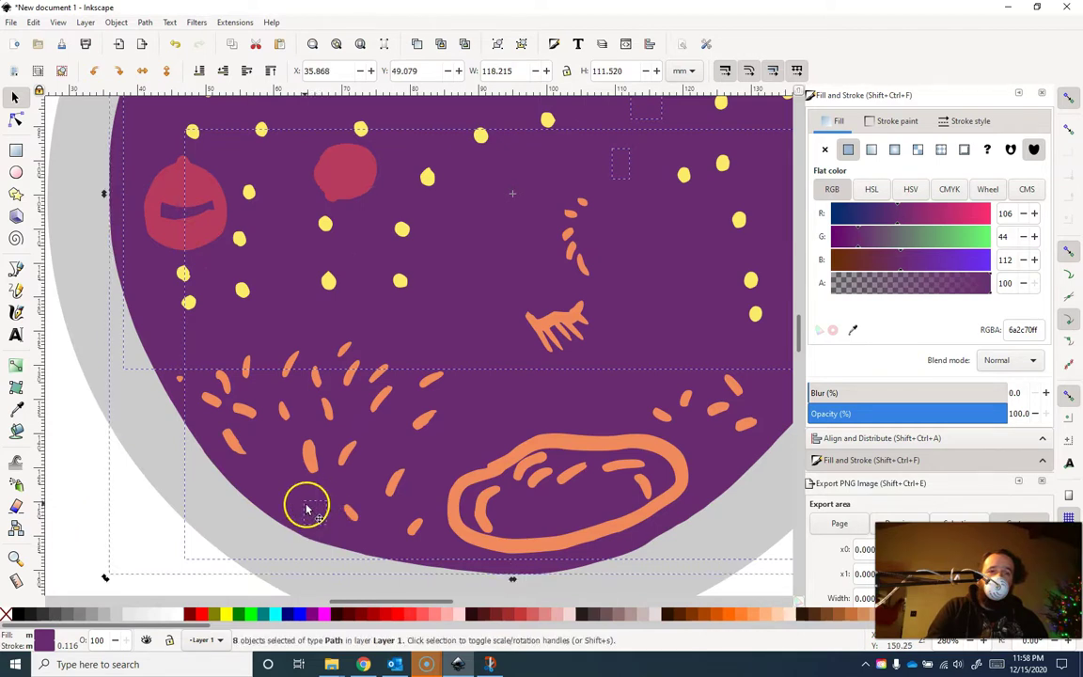
Step: Remove the fill, combine the purple paths, and fill the result with palette purple 6a2c70
{"action": "left_click", "coordinate": [6, 612]}
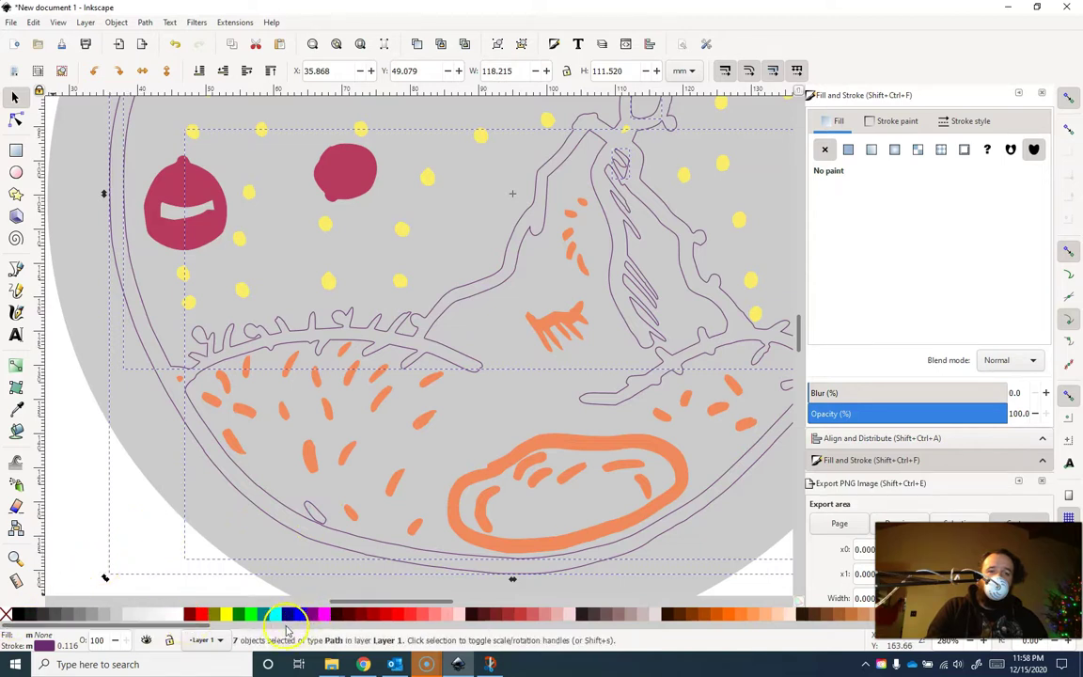
{"action": "key", "text": "ctrl+k"}
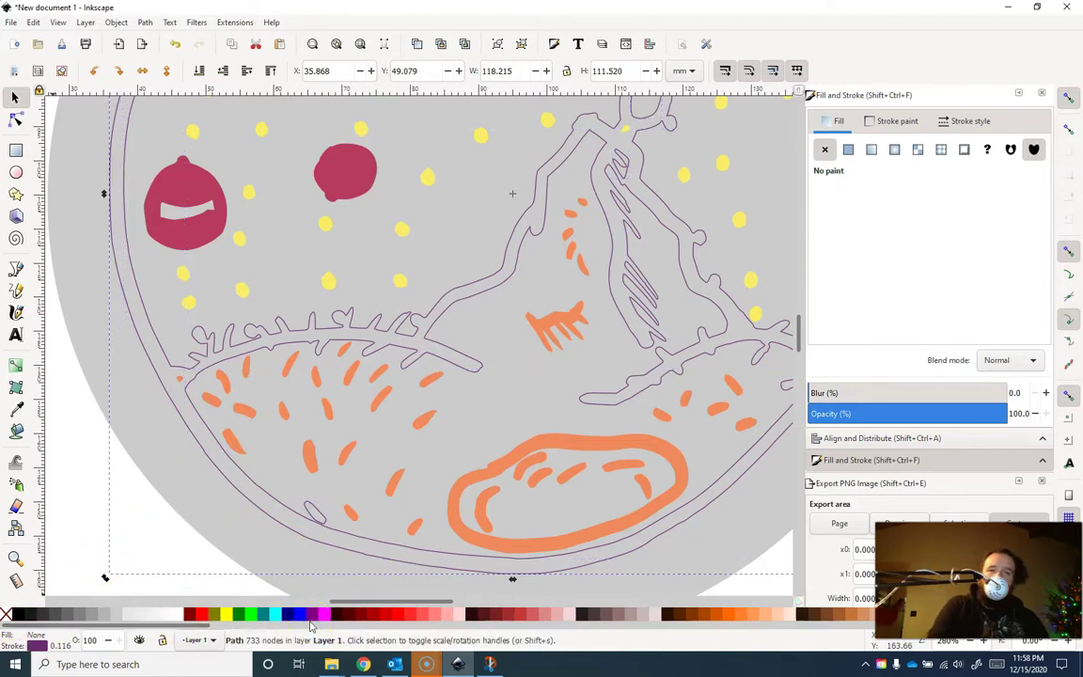
{"action": "scroll", "coordinate": [172, 562], "scroll_direction": "down", "scroll_amount": 2}
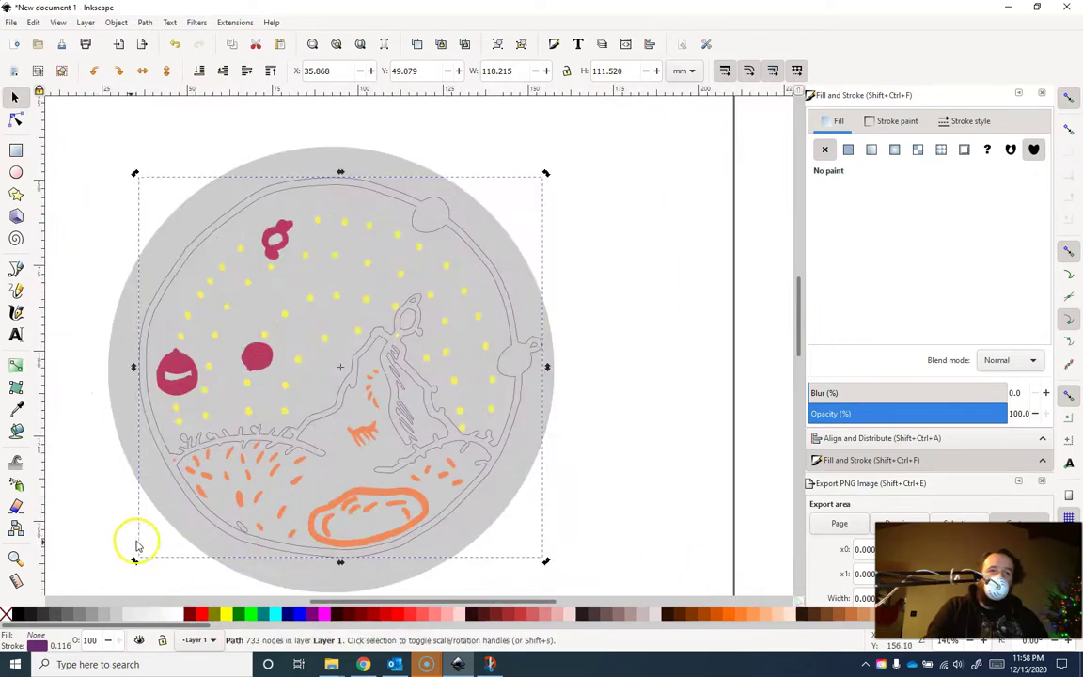
{"action": "scroll", "coordinate": [114, 549], "scroll_direction": "left", "scroll_amount": 1}
{"action": "scroll", "coordinate": [114, 549], "scroll_direction": "left", "scroll_amount": 1}
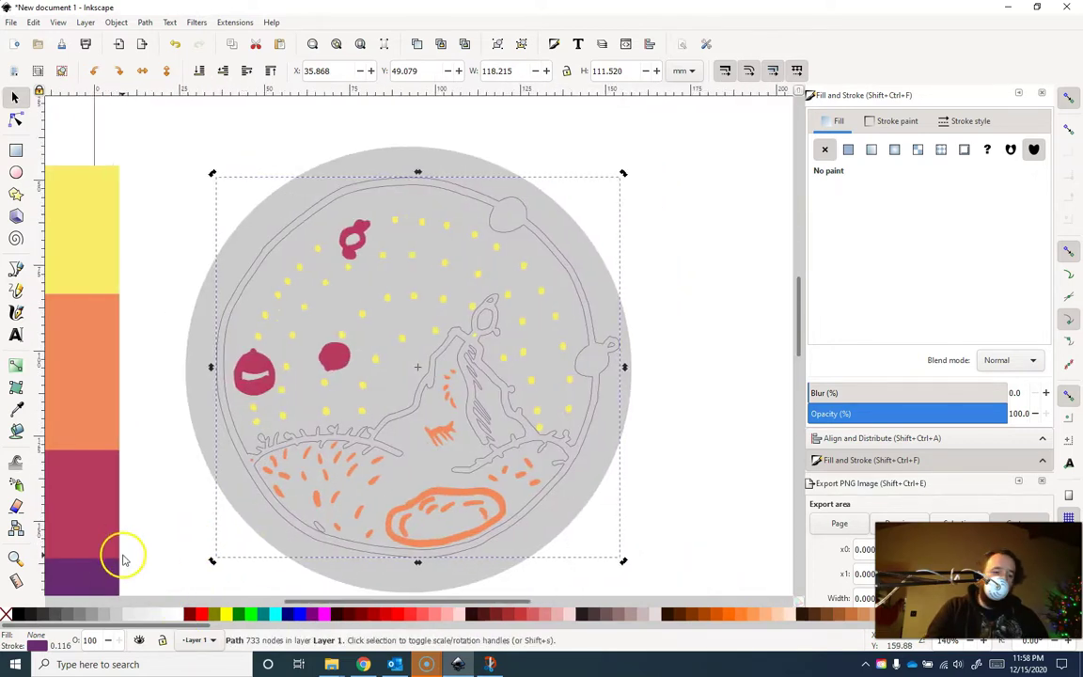
{"action": "key", "text": "d"}
{"action": "left_click", "coordinate": [101, 580]}
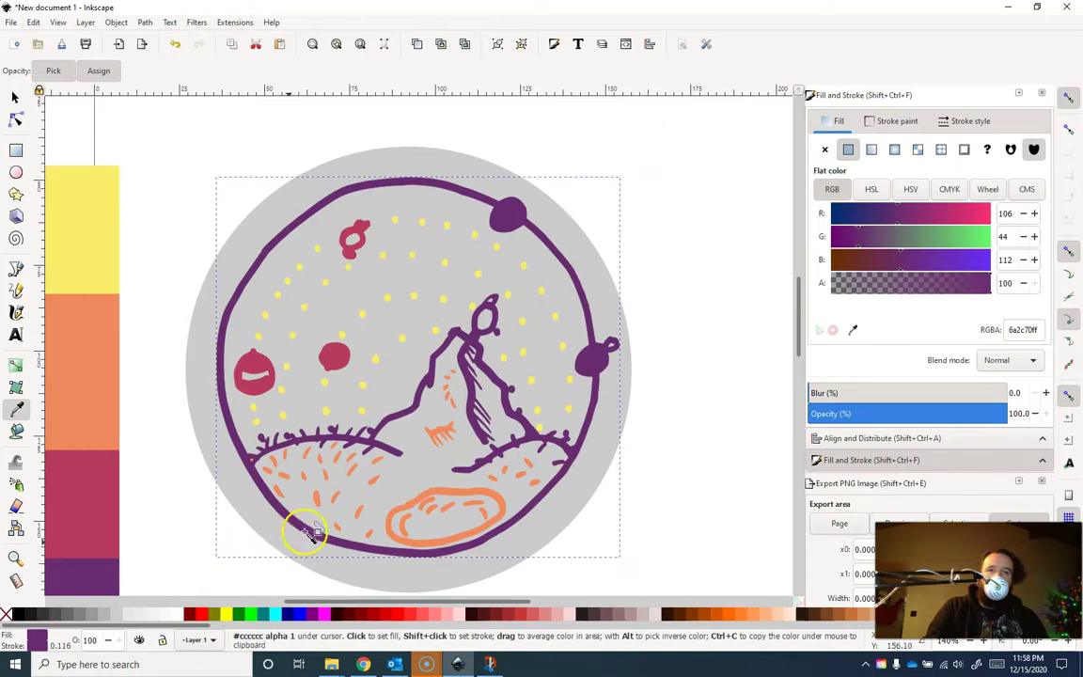
{"action": "scroll", "coordinate": [302, 526], "scroll_direction": "down", "scroll_amount": 2}
{"action": "scroll", "coordinate": [322, 534], "scroll_direction": "up", "scroll_amount": 7}
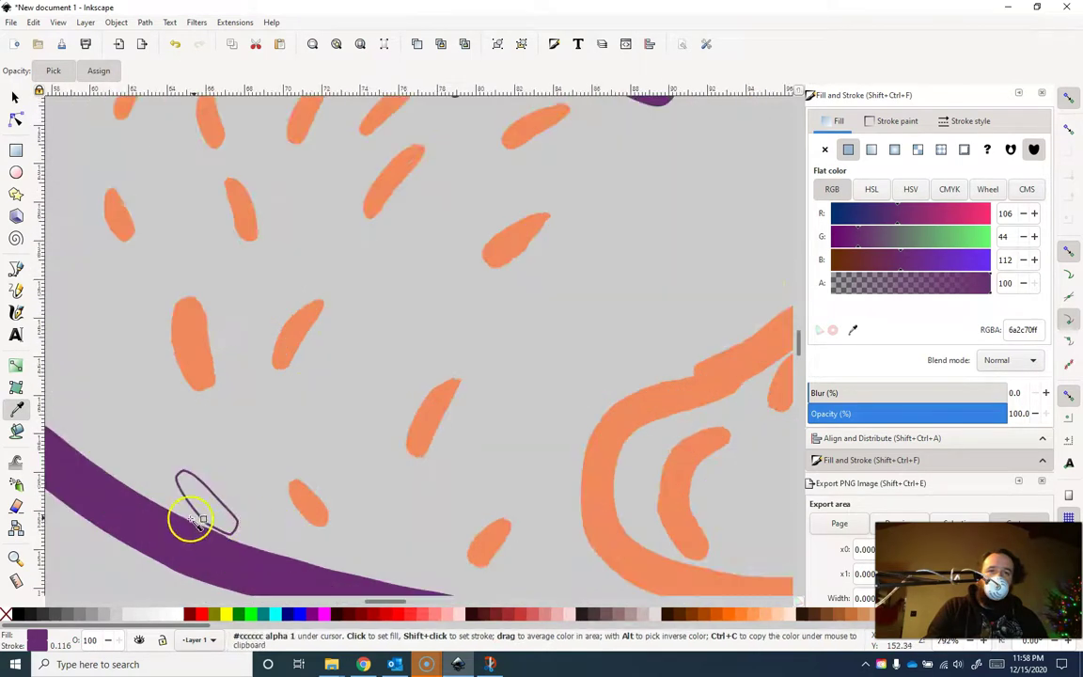
Step: Fill the small ellipse near the bottom with the nearby orange
{"action": "left_click", "coordinate": [15, 98]}
{"action": "left_click", "coordinate": [208, 492]}
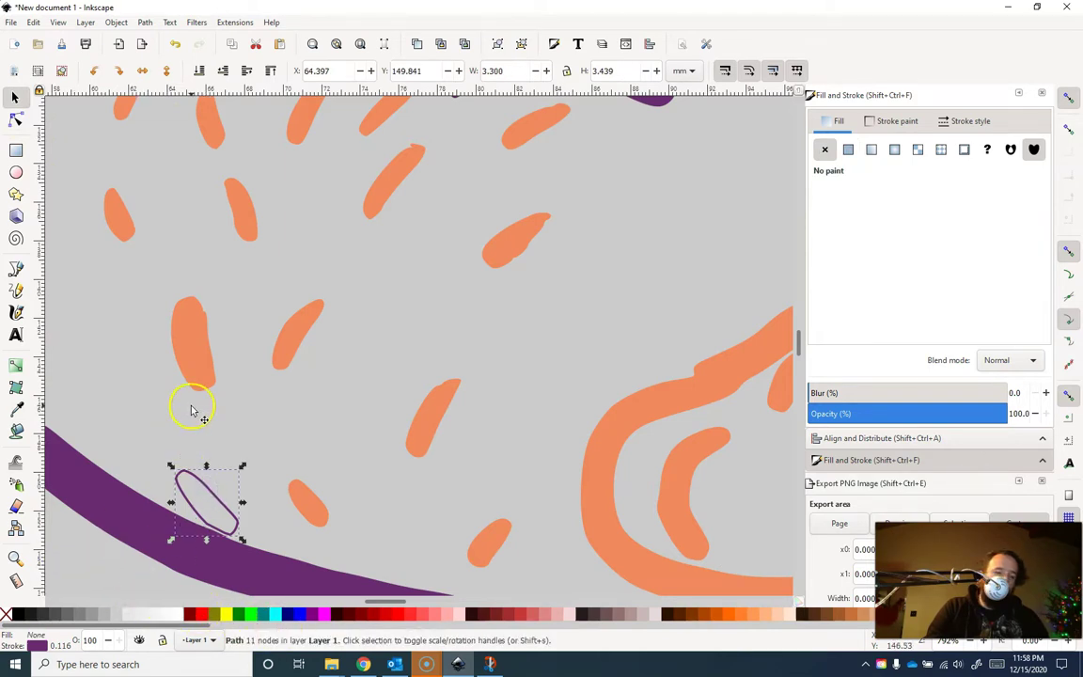
{"action": "key", "text": "d"}
{"action": "left_click", "coordinate": [200, 345]}
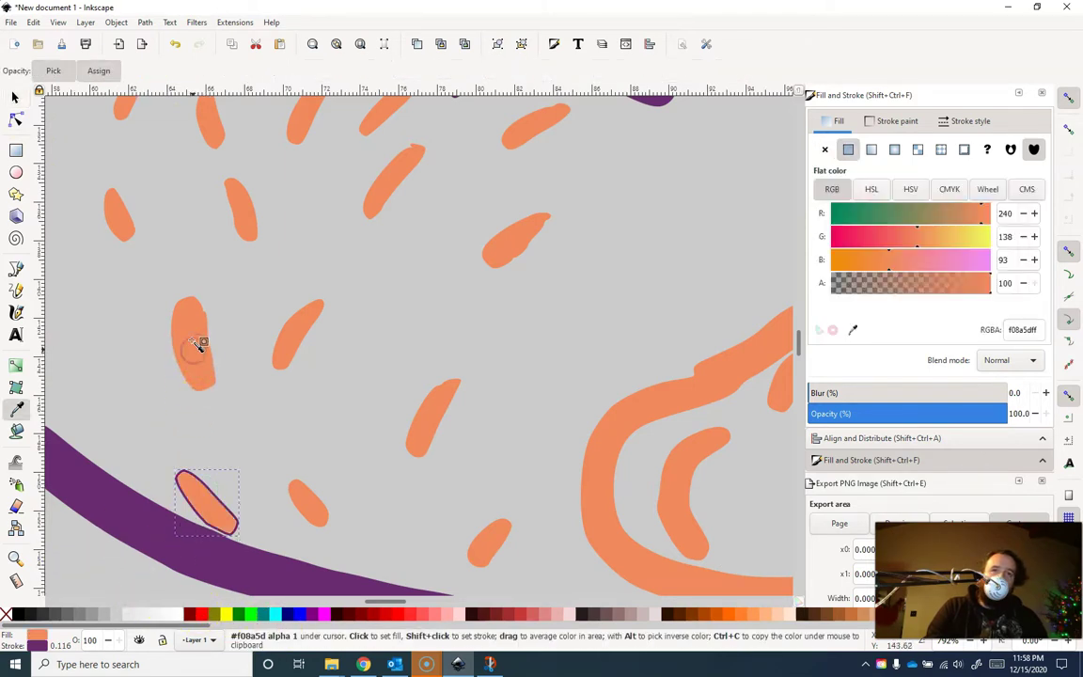
{"action": "scroll", "coordinate": [246, 458], "scroll_direction": "down", "scroll_amount": 5}
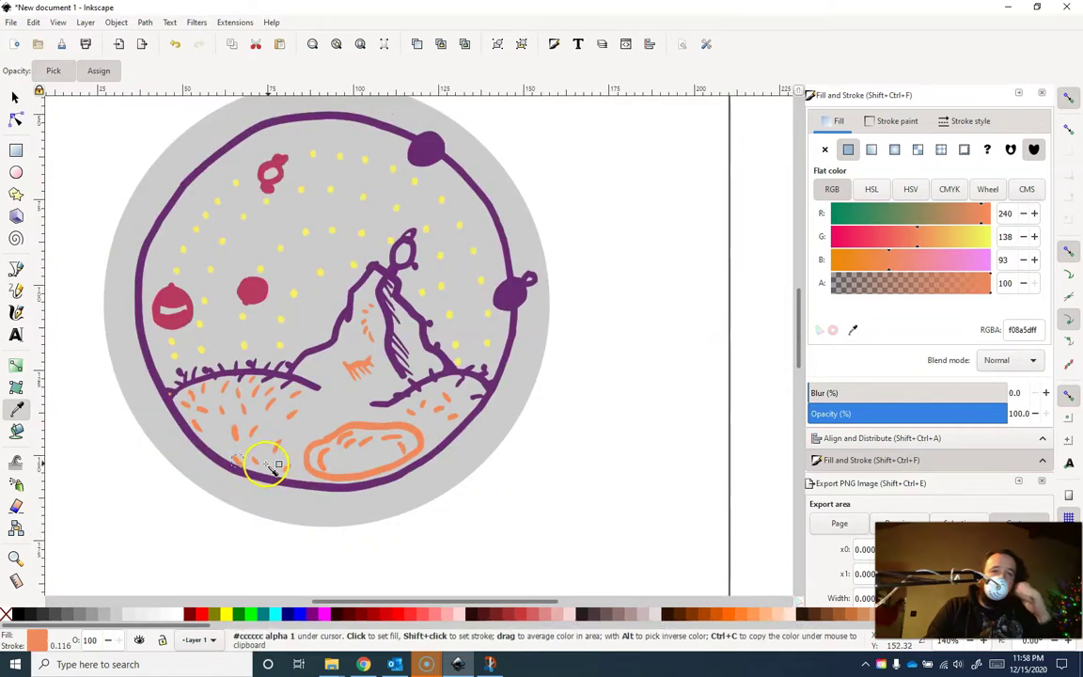
Step: Delete the purple sample circle beside the page
{"action": "scroll", "coordinate": [256, 459], "scroll_direction": "down", "scroll_amount": 3}
{"action": "scroll", "coordinate": [252, 457], "scroll_direction": "up", "scroll_amount": 4}
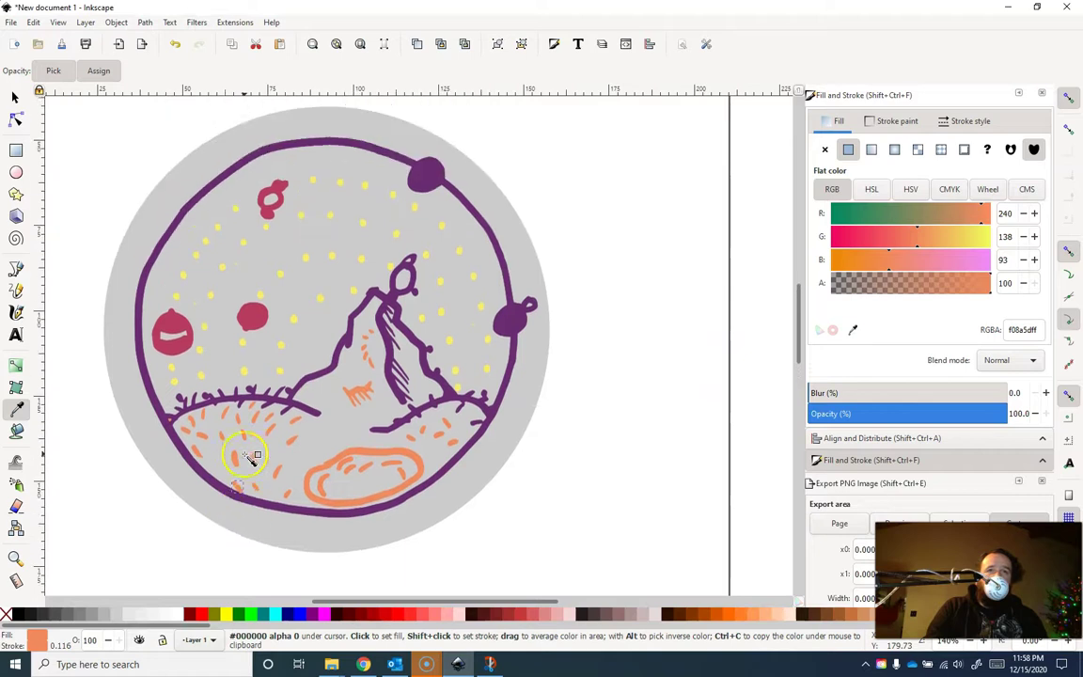
{"action": "scroll", "coordinate": [248, 459], "scroll_direction": "down", "scroll_amount": 1}
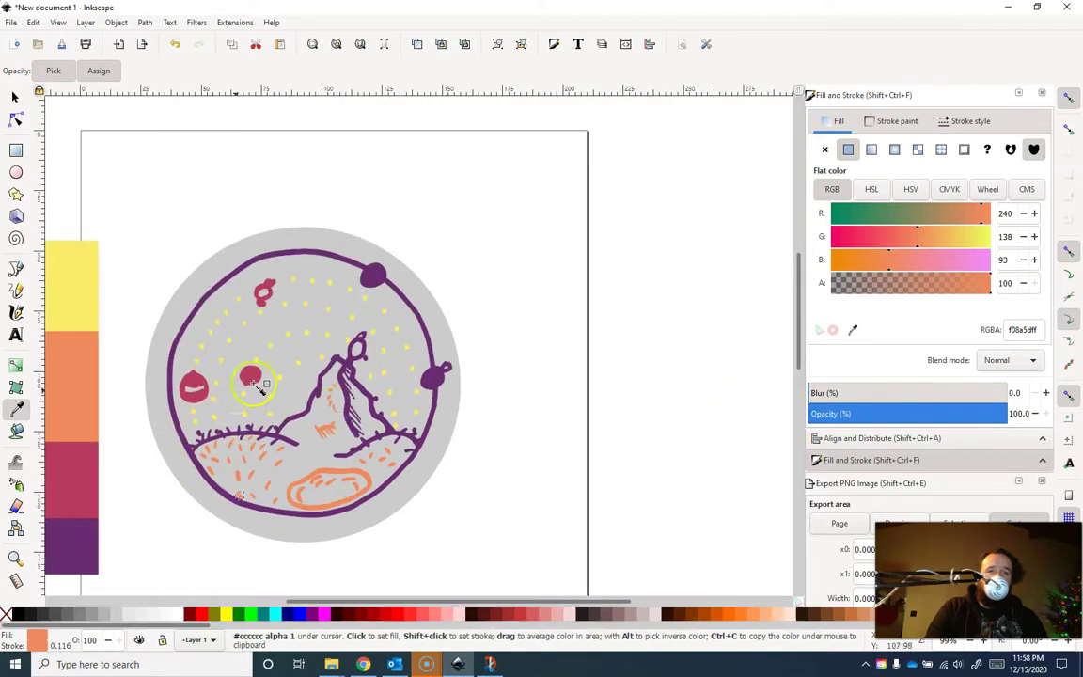
{"action": "scroll", "coordinate": [218, 441], "scroll_direction": "down", "scroll_amount": 1}
{"action": "scroll", "coordinate": [178, 444], "scroll_direction": "up", "scroll_amount": 1}
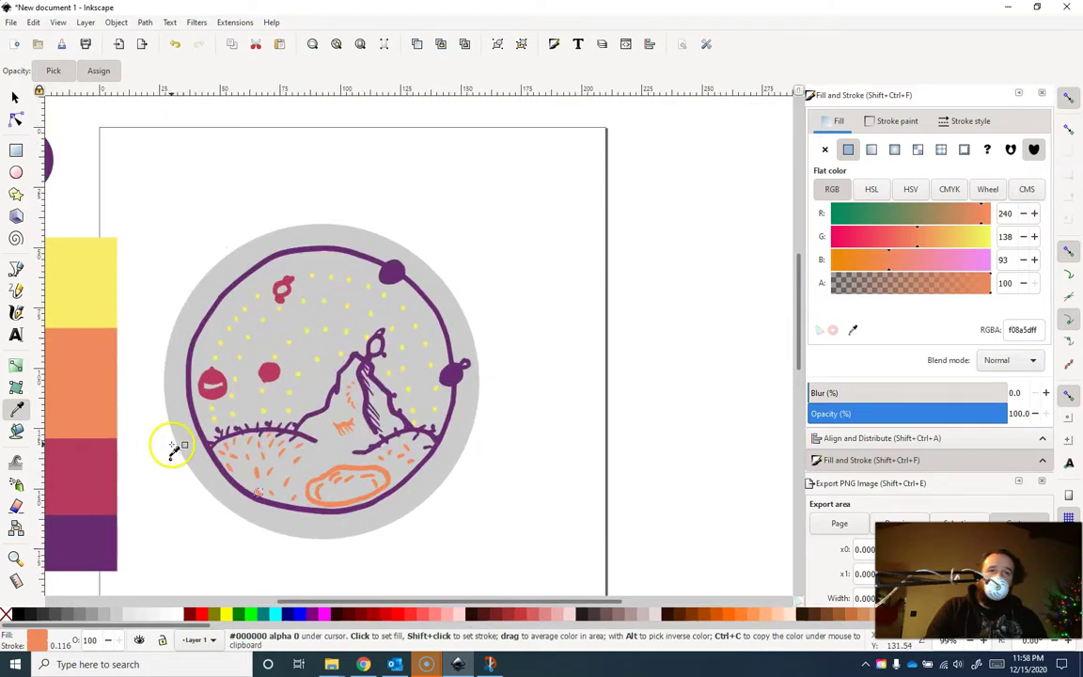
{"action": "scroll", "coordinate": [169, 447], "scroll_direction": "down", "scroll_amount": 1}
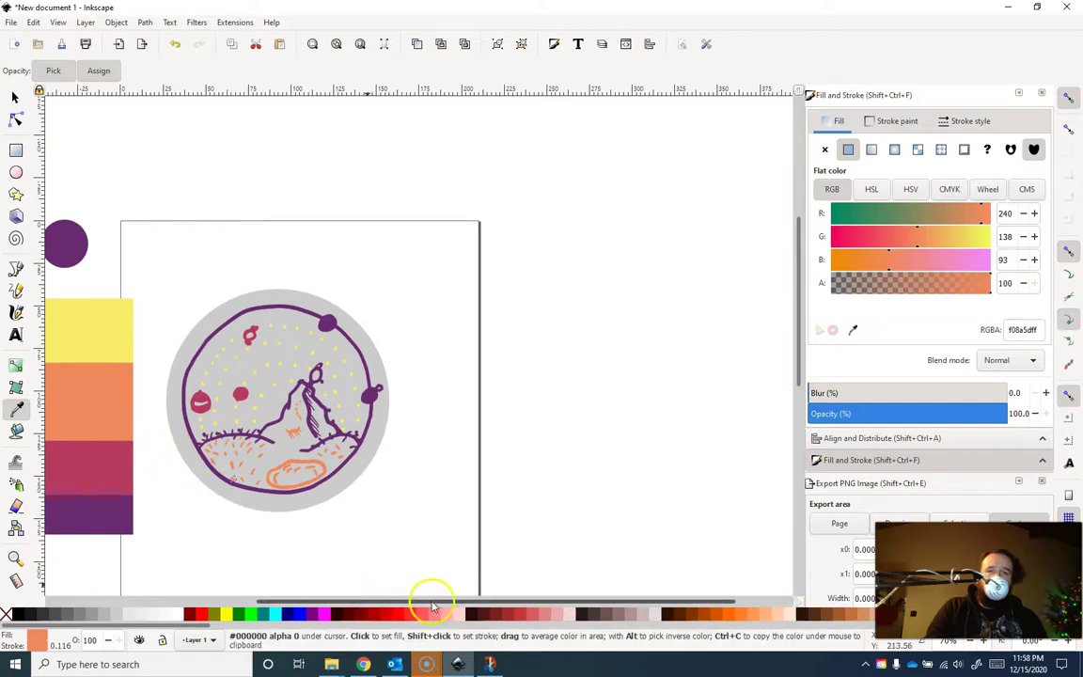
{"action": "left_click_drag", "start_coordinate": [431, 599], "coordinate": [388, 598]}
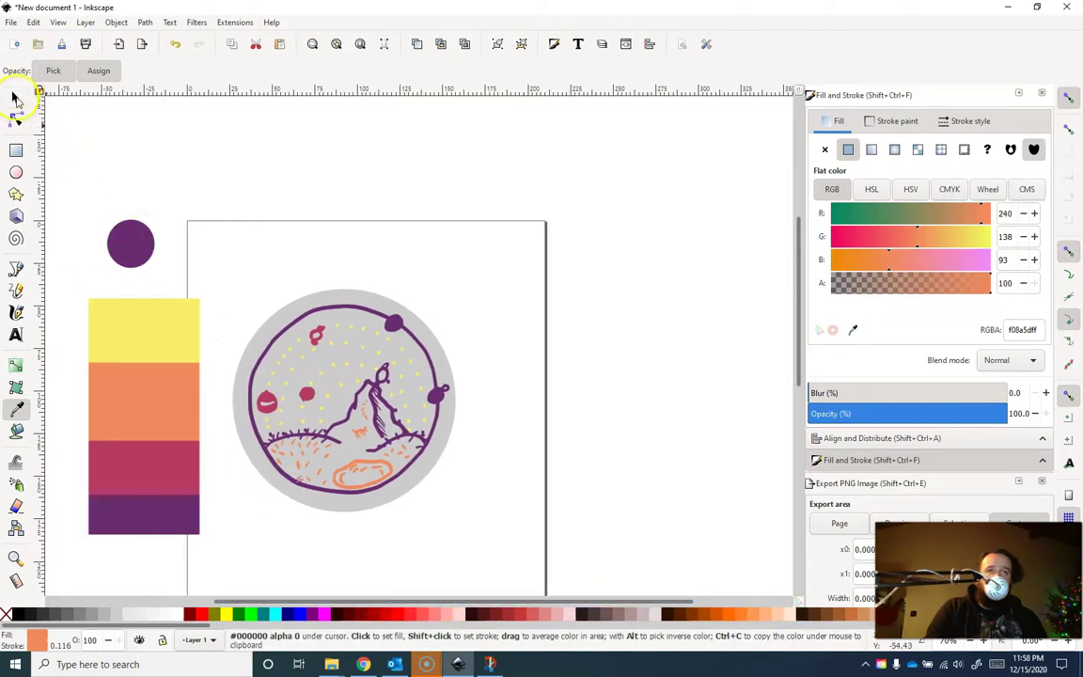
{"action": "left_click", "coordinate": [14, 97]}
{"action": "left_click_drag", "start_coordinate": [92, 223], "coordinate": [150, 275]}
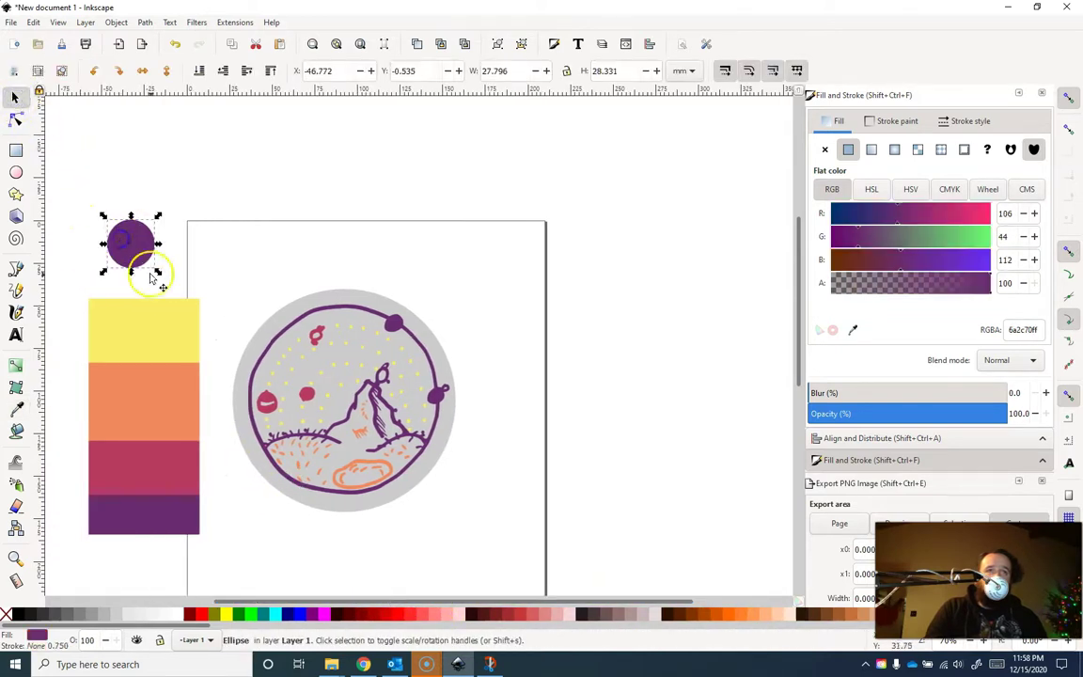
{"action": "key", "text": "Delete"}
Step: Delete the palette colour strip and grey background circle, then select the remaining drawing
{"action": "left_click", "coordinate": [146, 333]}
{"action": "key", "text": "Delete"}
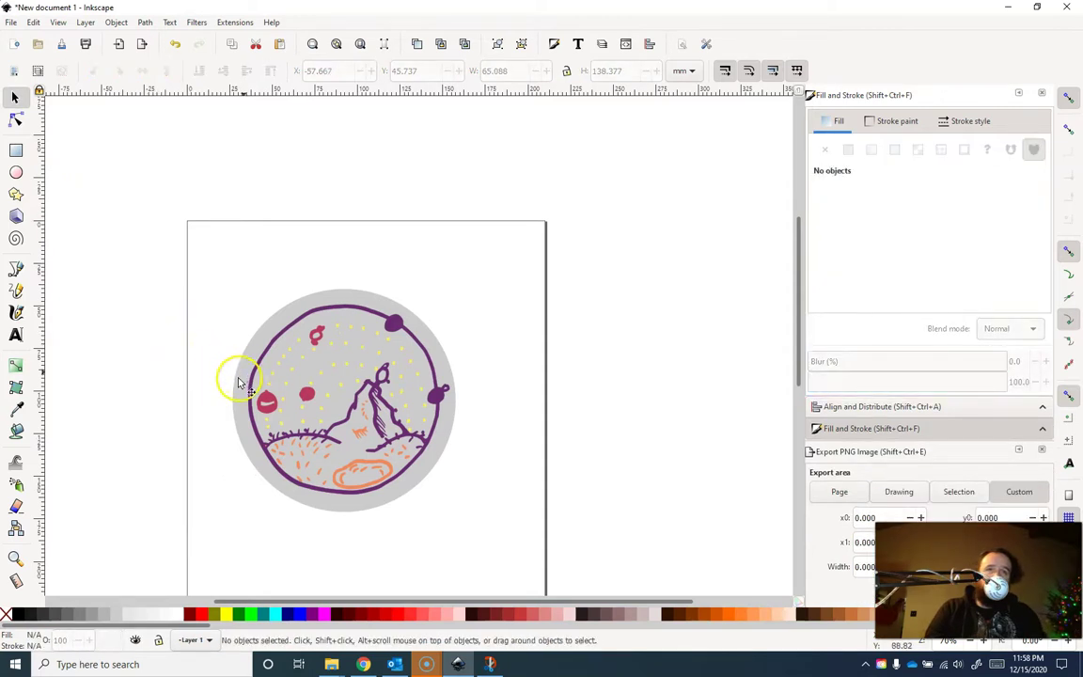
{"action": "left_click", "coordinate": [237, 380]}
{"action": "key", "text": "Delete"}
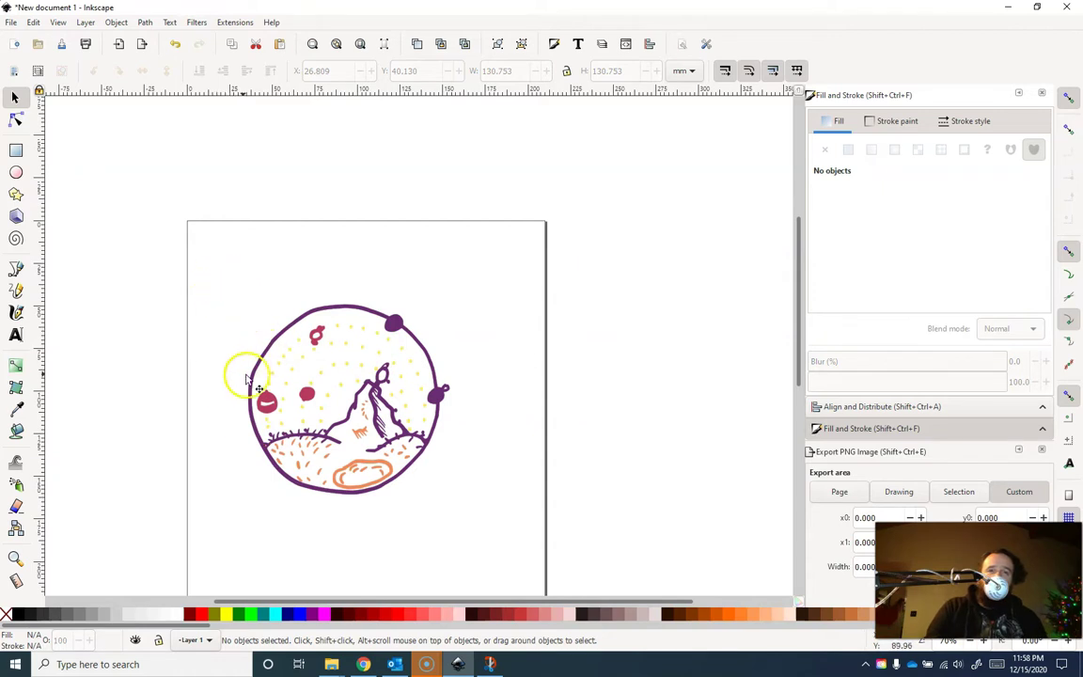
{"action": "mouse_move", "coordinate": [205, 275]}
{"action": "left_mouse_down"}
{"action": "mouse_move", "coordinate": [469, 486]}
{"action": "mouse_move", "coordinate": [480, 520]}
{"action": "left_mouse_up"}
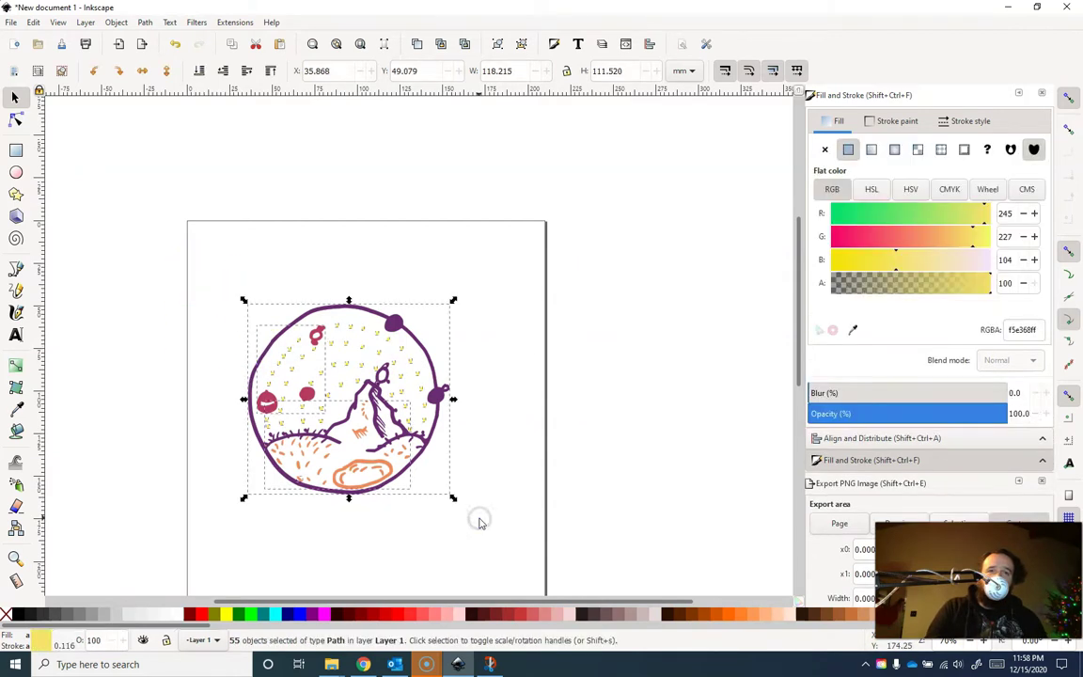
Step: Mirror the drawing horizontally and set its fill to none, leaving coloured outlines
{"action": "left_click", "coordinate": [143, 72]}
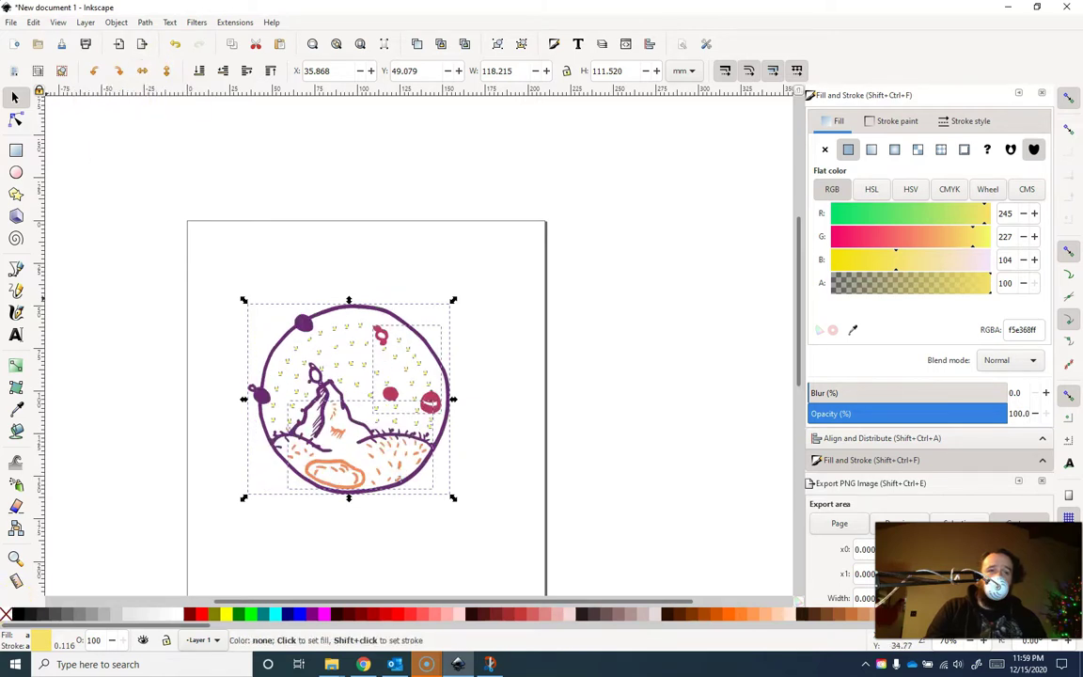
{"action": "left_click", "coordinate": [7, 615]}
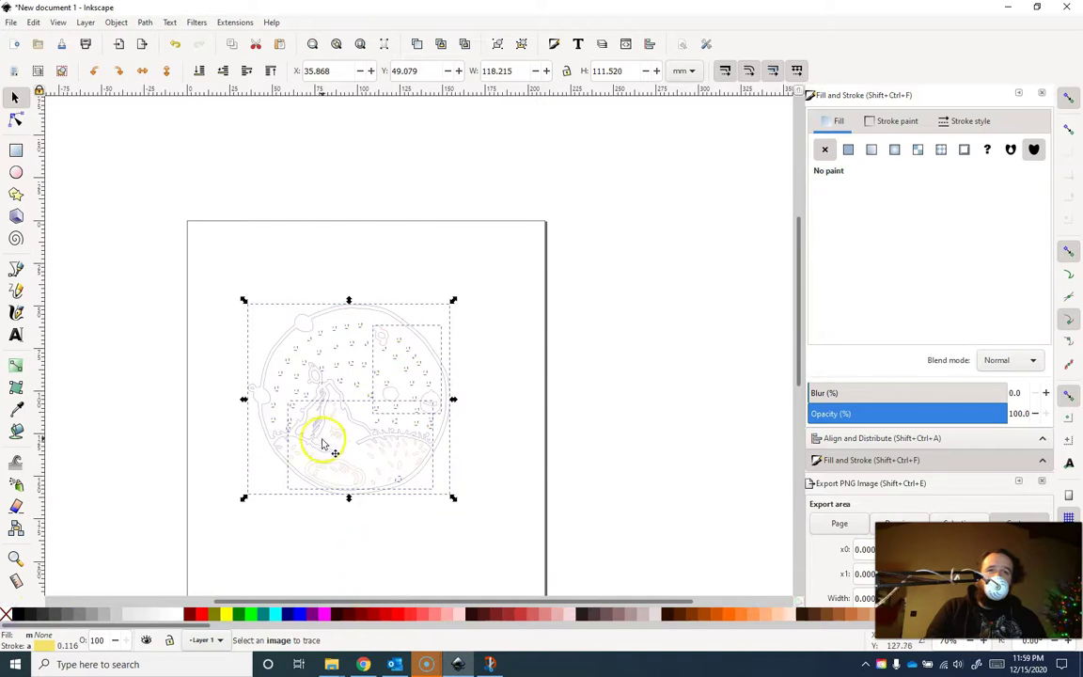
{"action": "scroll", "coordinate": [338, 454], "scroll_direction": "up", "scroll_amount": 2}
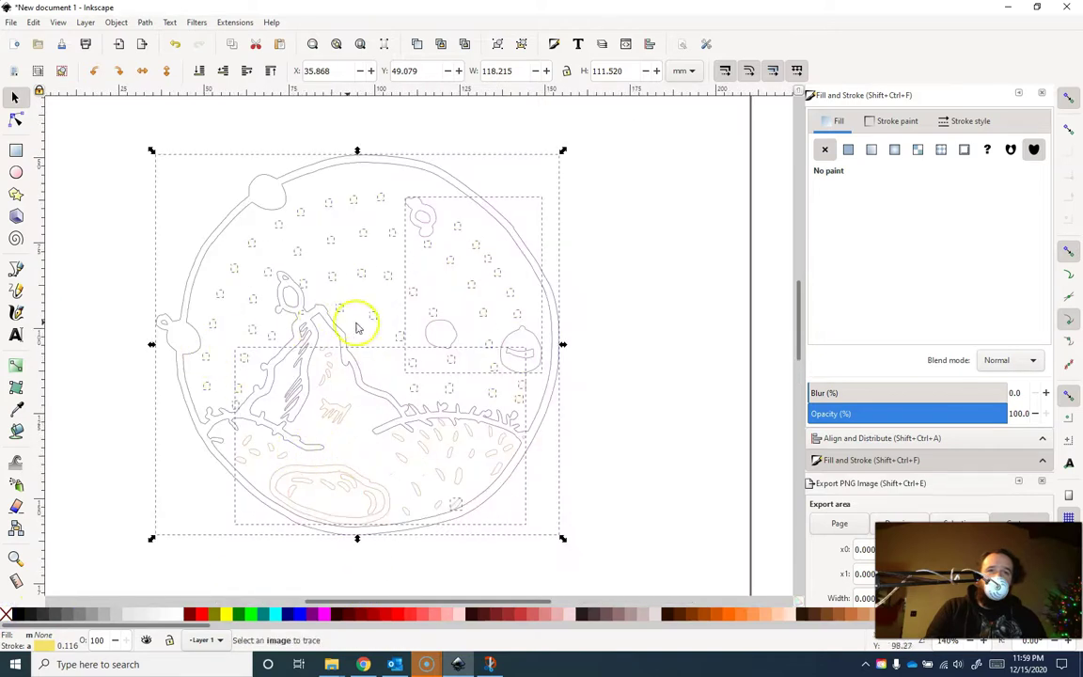
Step: Deselect the drawing and switch to the screen recording app
{"action": "left_click", "coordinate": [589, 421]}
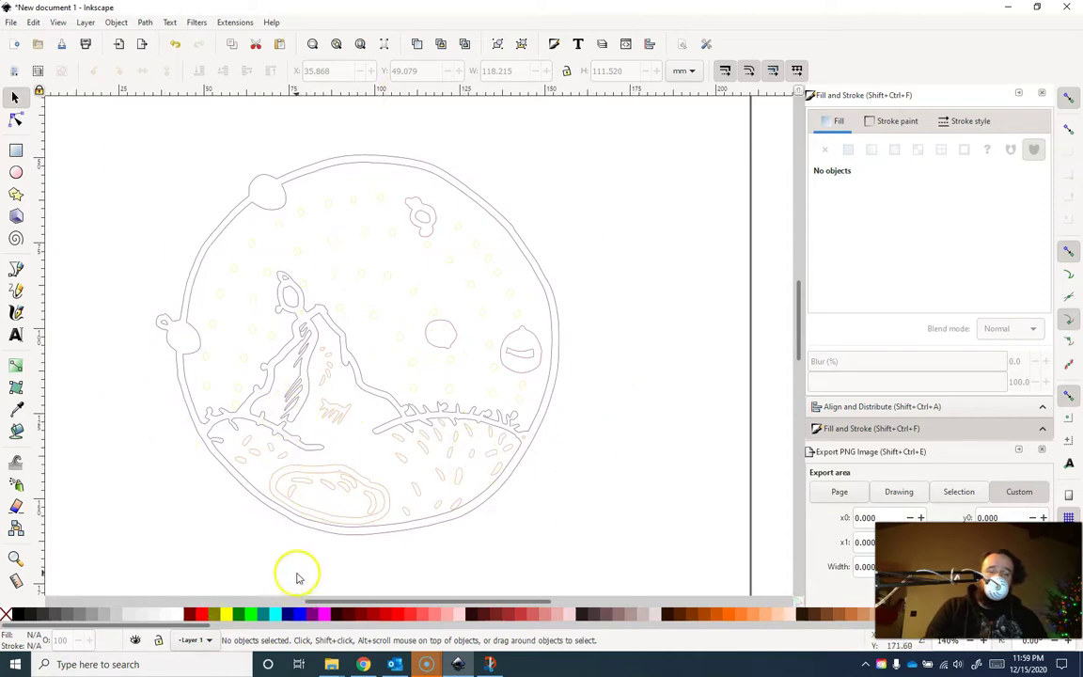
{"action": "mouse_move", "coordinate": [428, 664]}
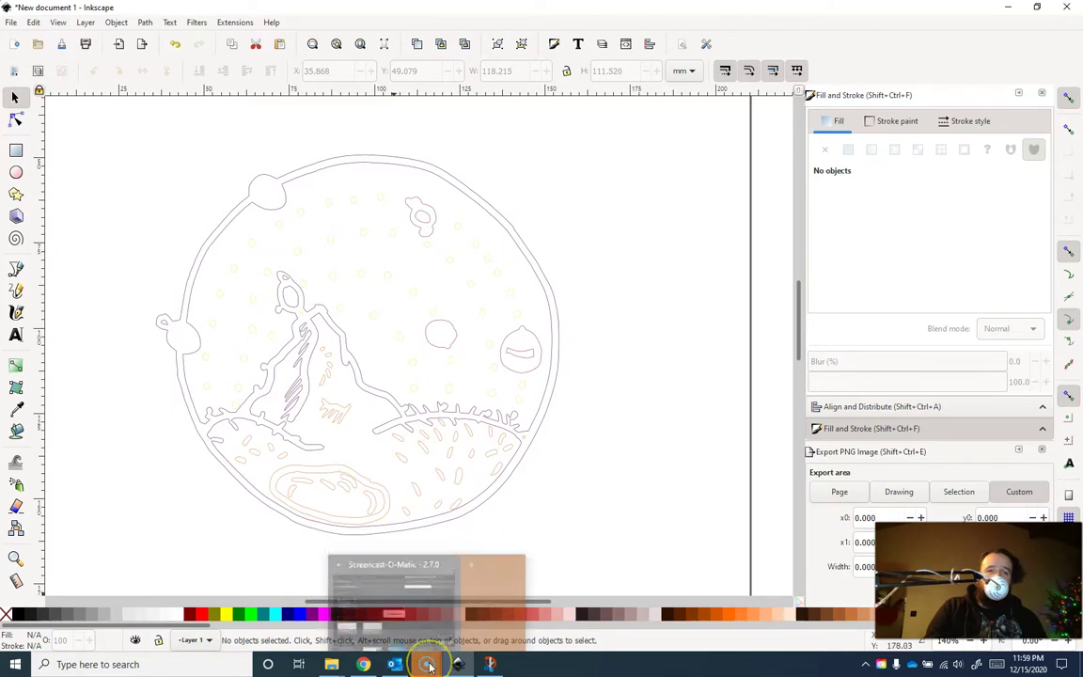
{"action": "left_click", "coordinate": [480, 628]}
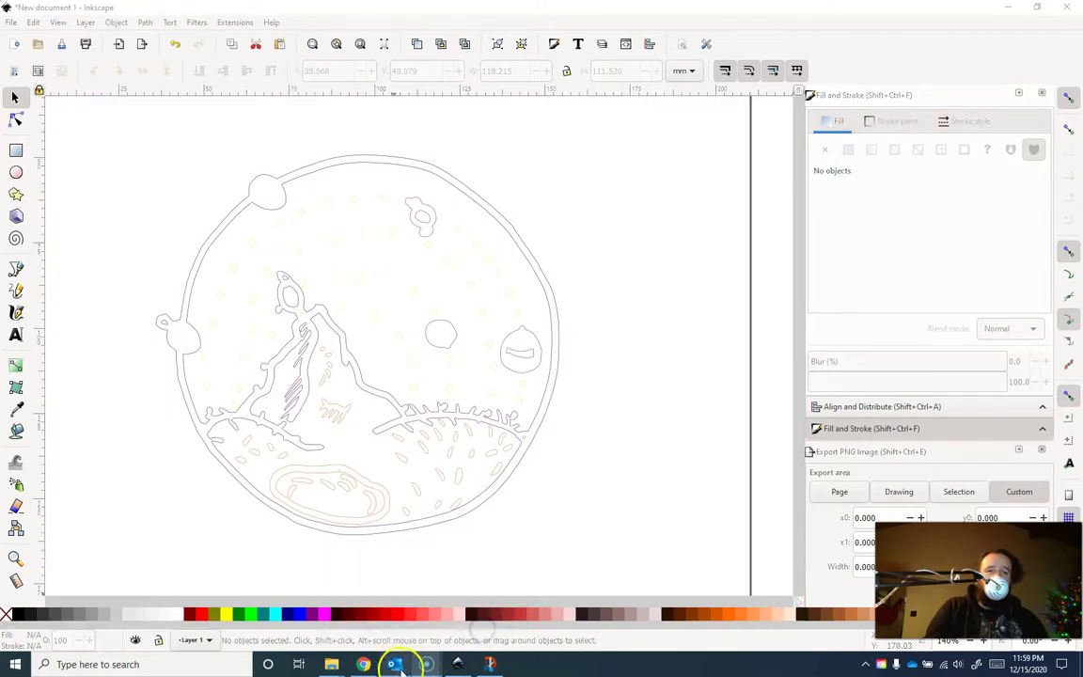